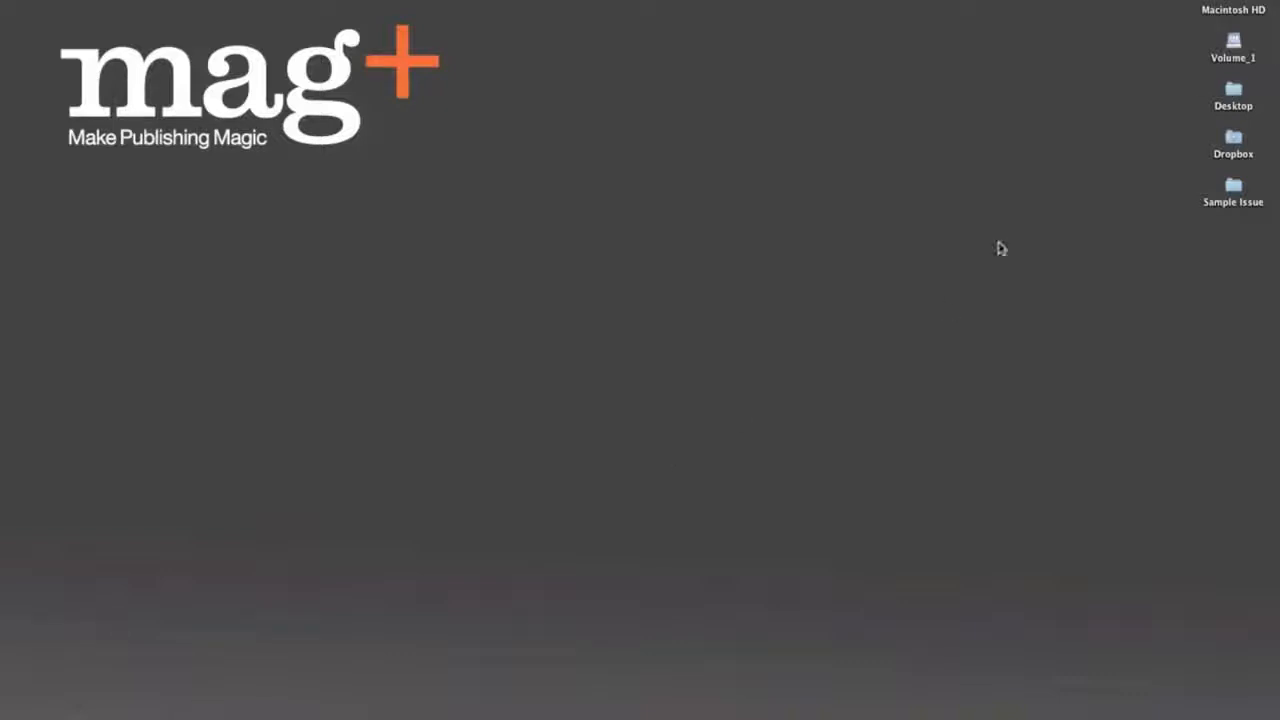
Open the Mag+ folder on Macintosh HD and look through the contents of its Mag+ Examples folder
{"action": "double_click", "coordinate": [1237, 7]}
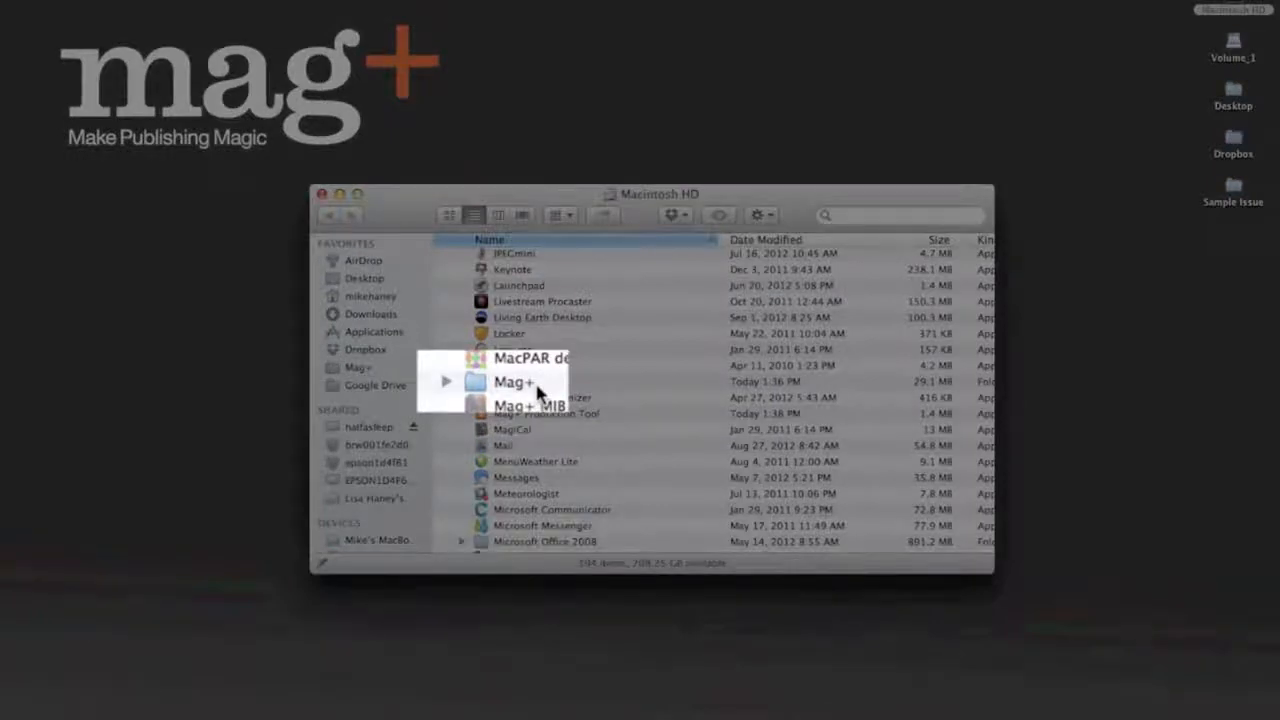
{"action": "double_click", "coordinate": [534, 382]}
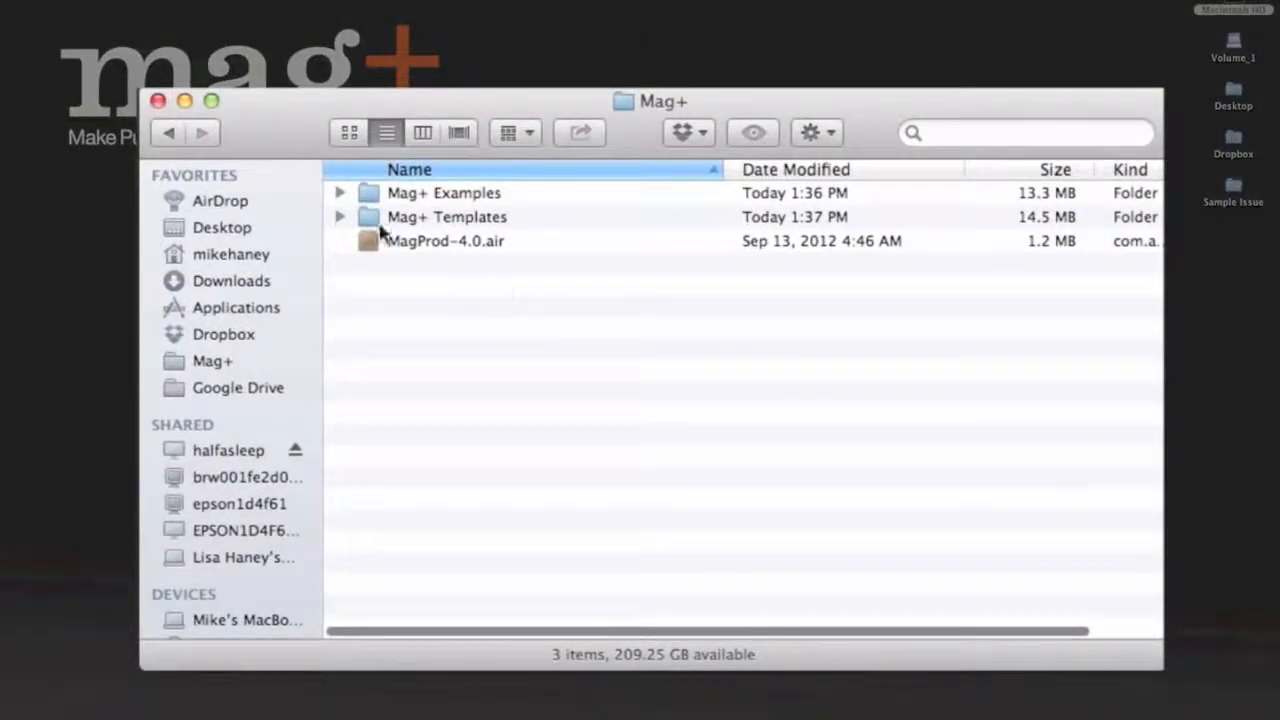
{"action": "left_click", "coordinate": [339, 194]}
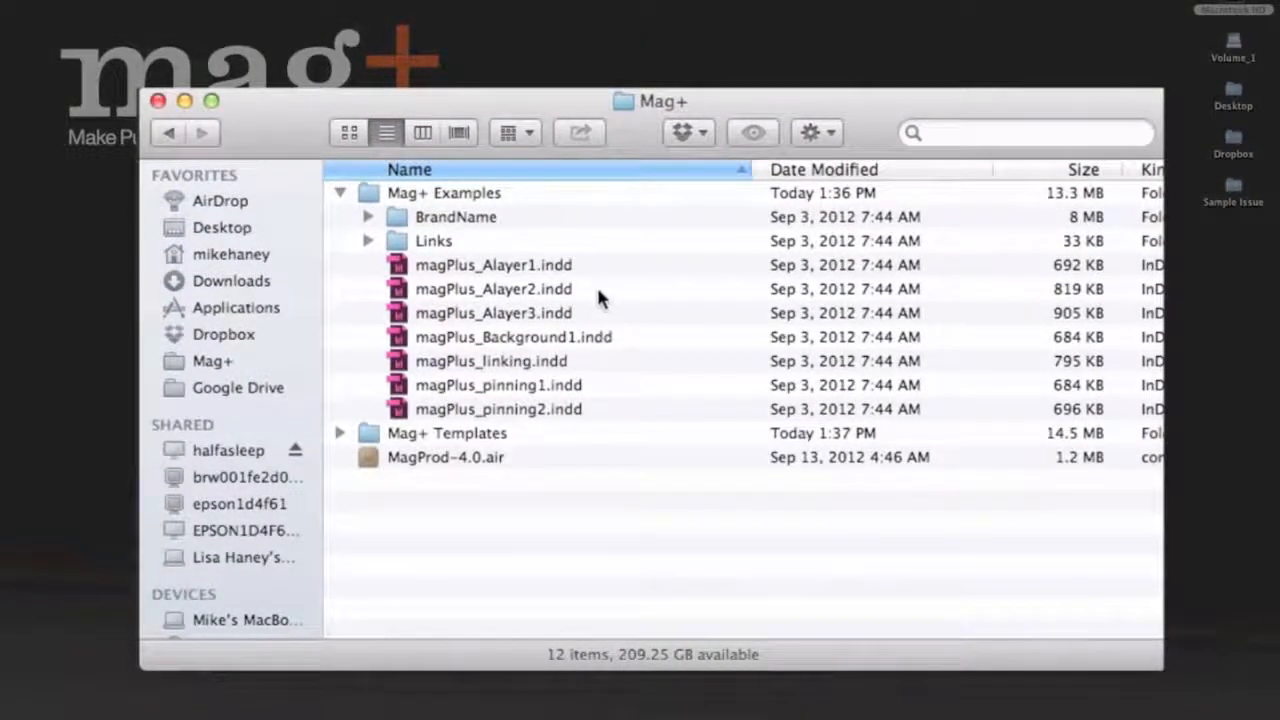
{"action": "left_click", "coordinate": [340, 193]}
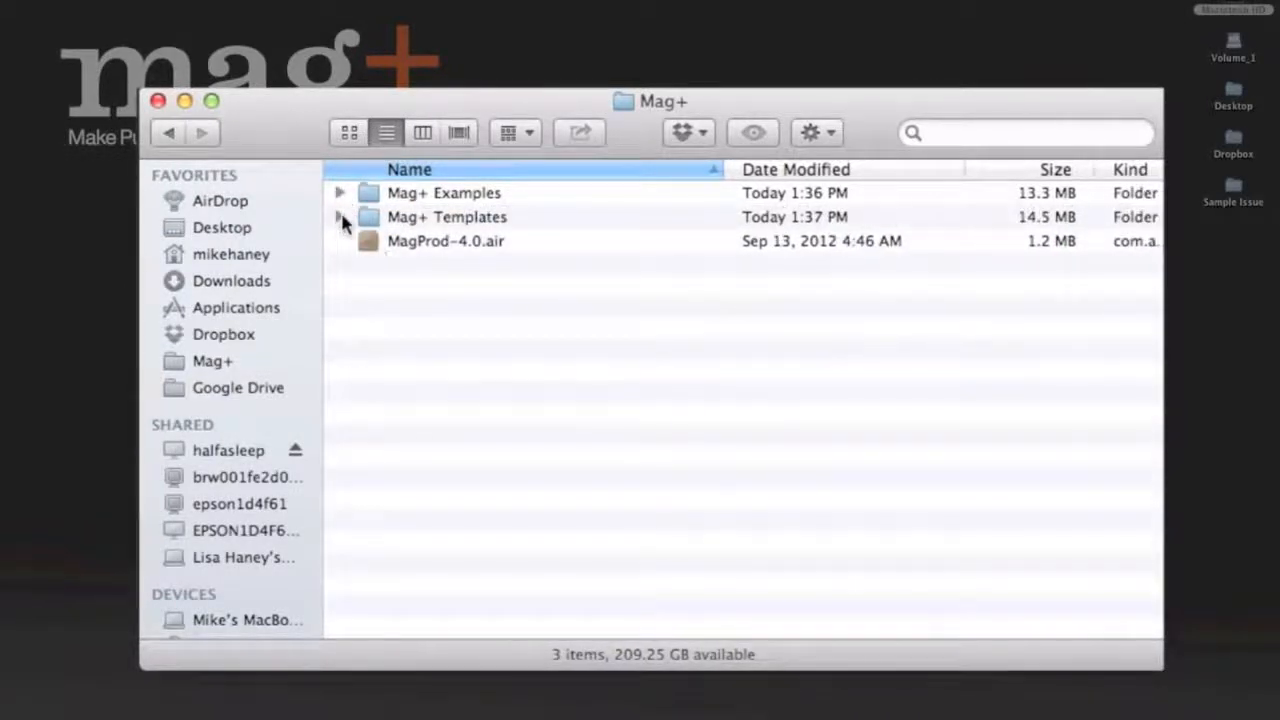
Open magplus_template_CS5_5.indt from the Apple iPad folder in Mag+ Templates with Adobe InDesign CS5.5
{"action": "left_click", "coordinate": [340, 217]}
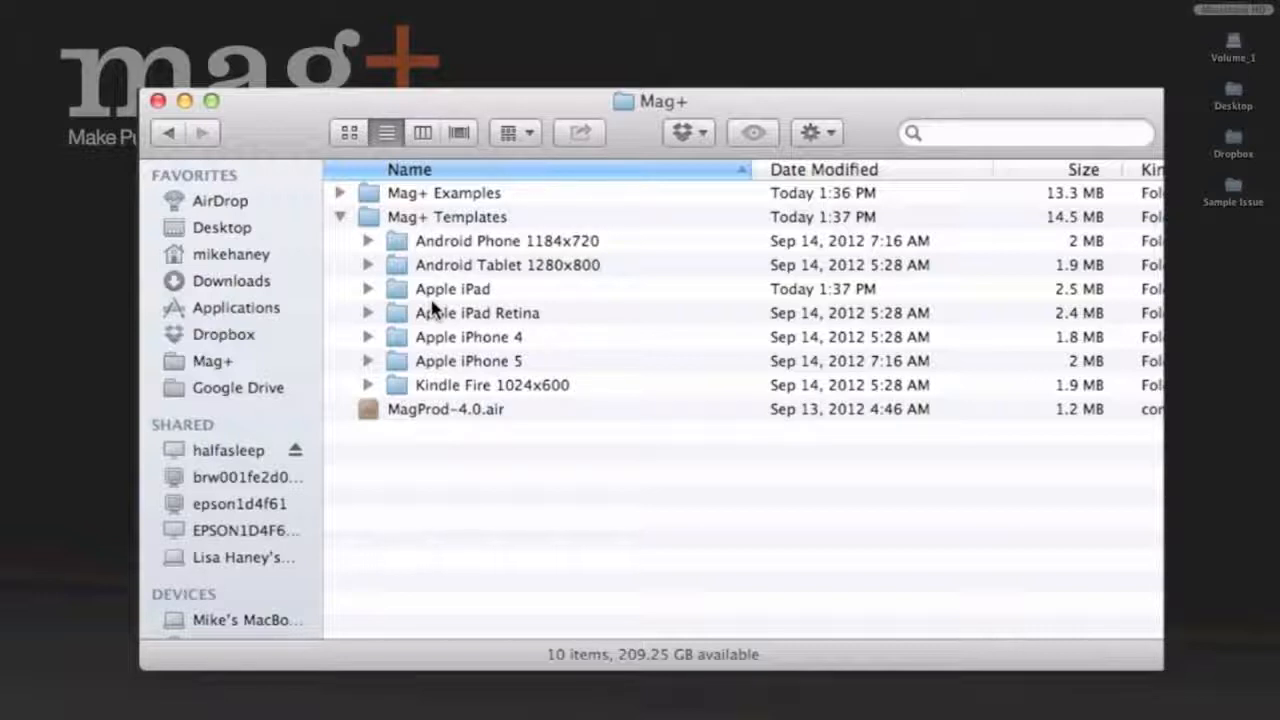
{"action": "left_click", "coordinate": [368, 290]}
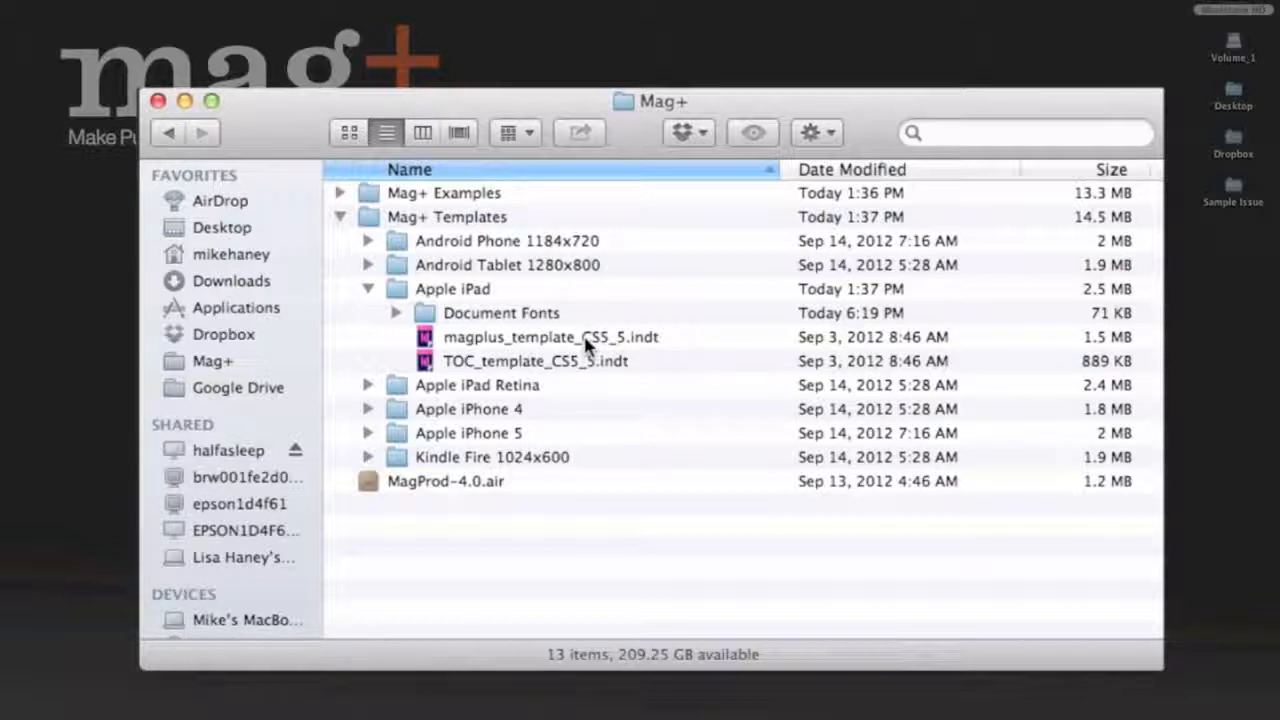
{"action": "left_click", "coordinate": [367, 264]}
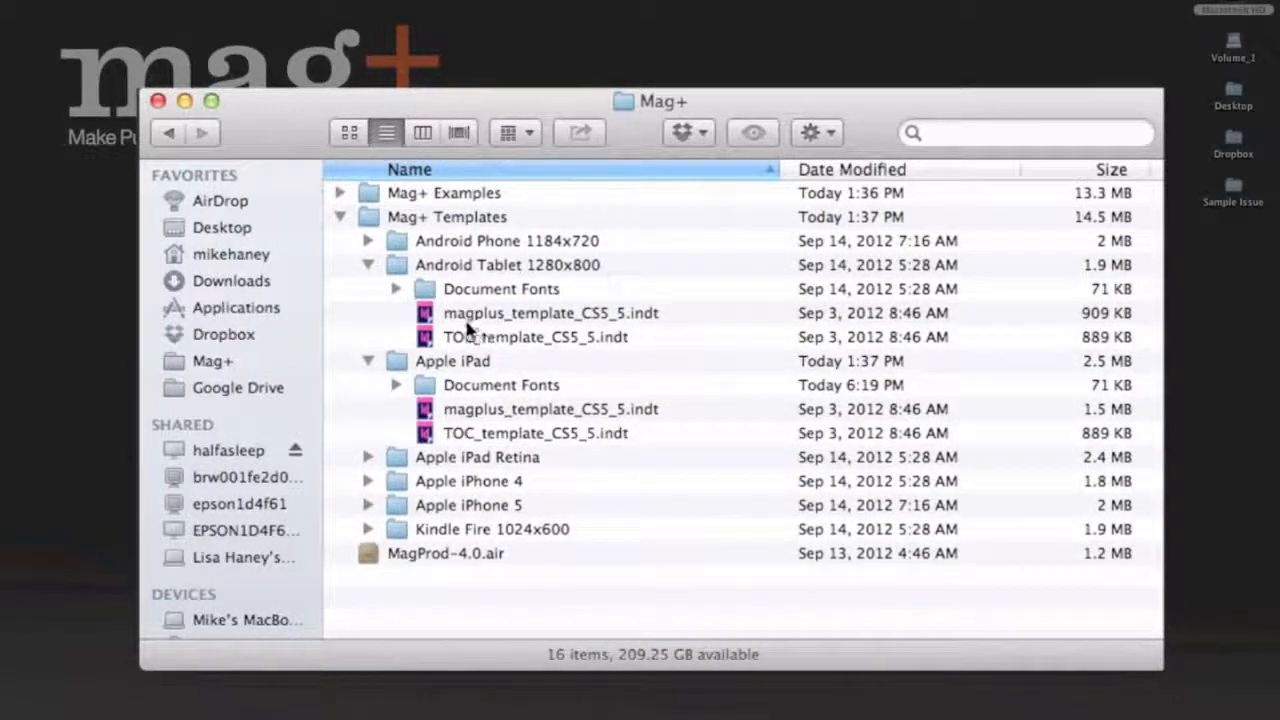
{"action": "left_click", "coordinate": [367, 264]}
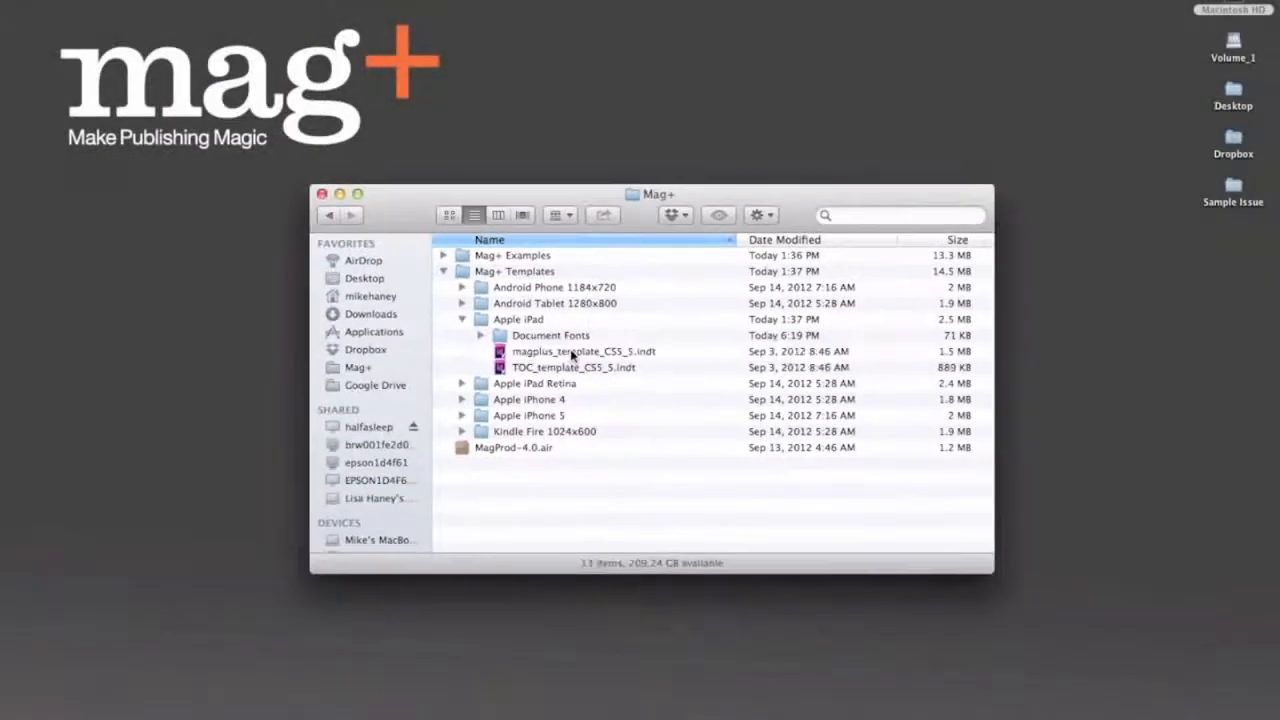
{"action": "right_click", "coordinate": [528, 338]}
{"action": "mouse_move", "coordinate": [620, 375]}
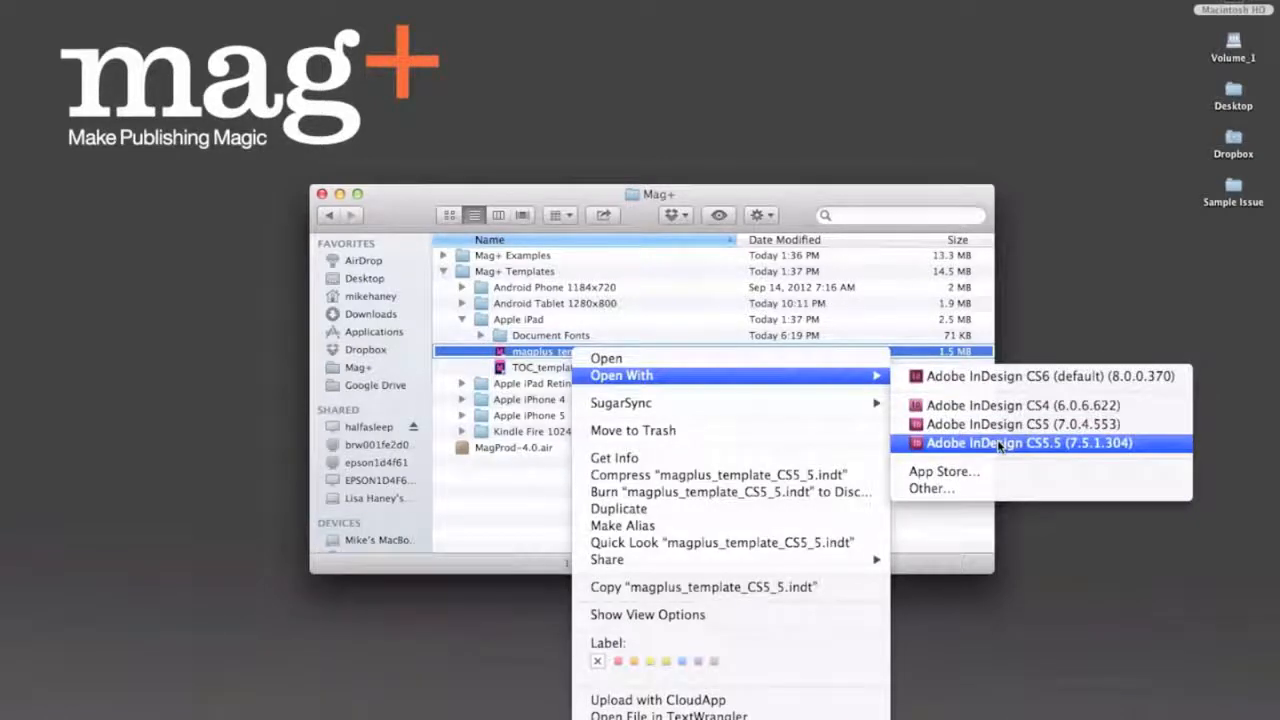
{"action": "left_click", "coordinate": [998, 443]}
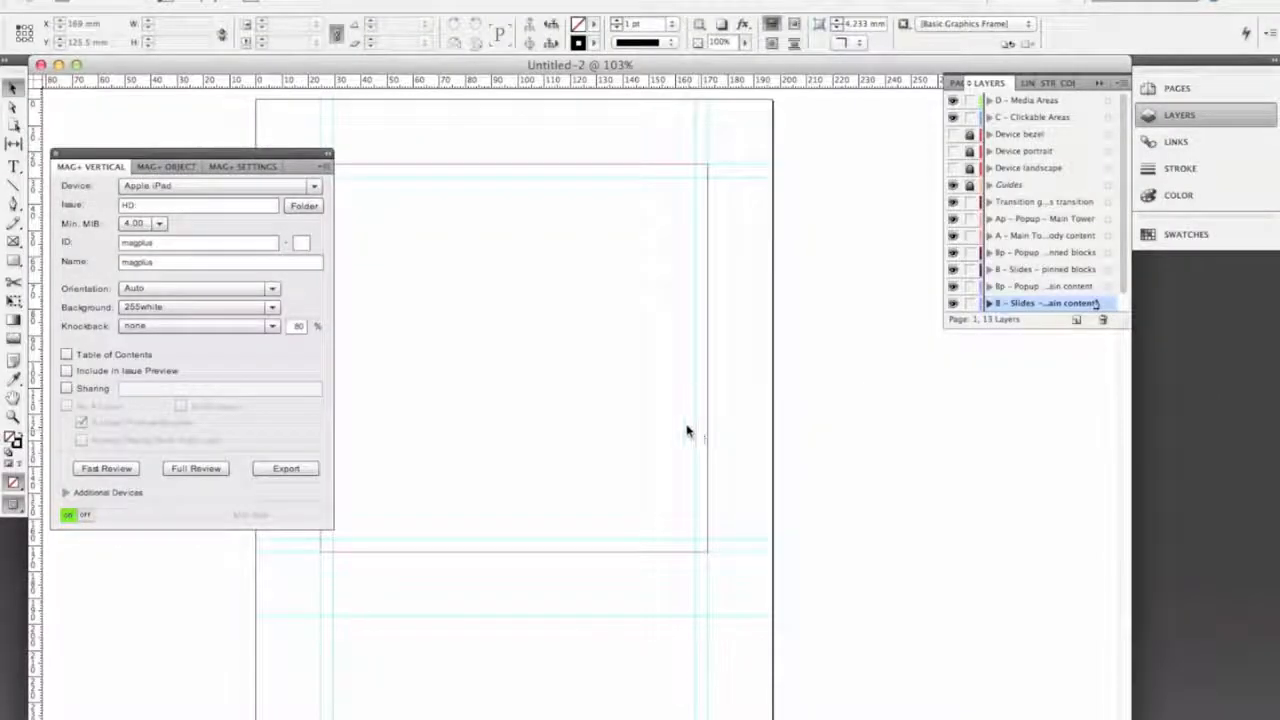
Examine the template's full page length and the guides around its first screen area
{"action": "key", "text": "space"}
{"action": "left_click_drag", "start_coordinate": [624, 416], "coordinate": [720, 417]}
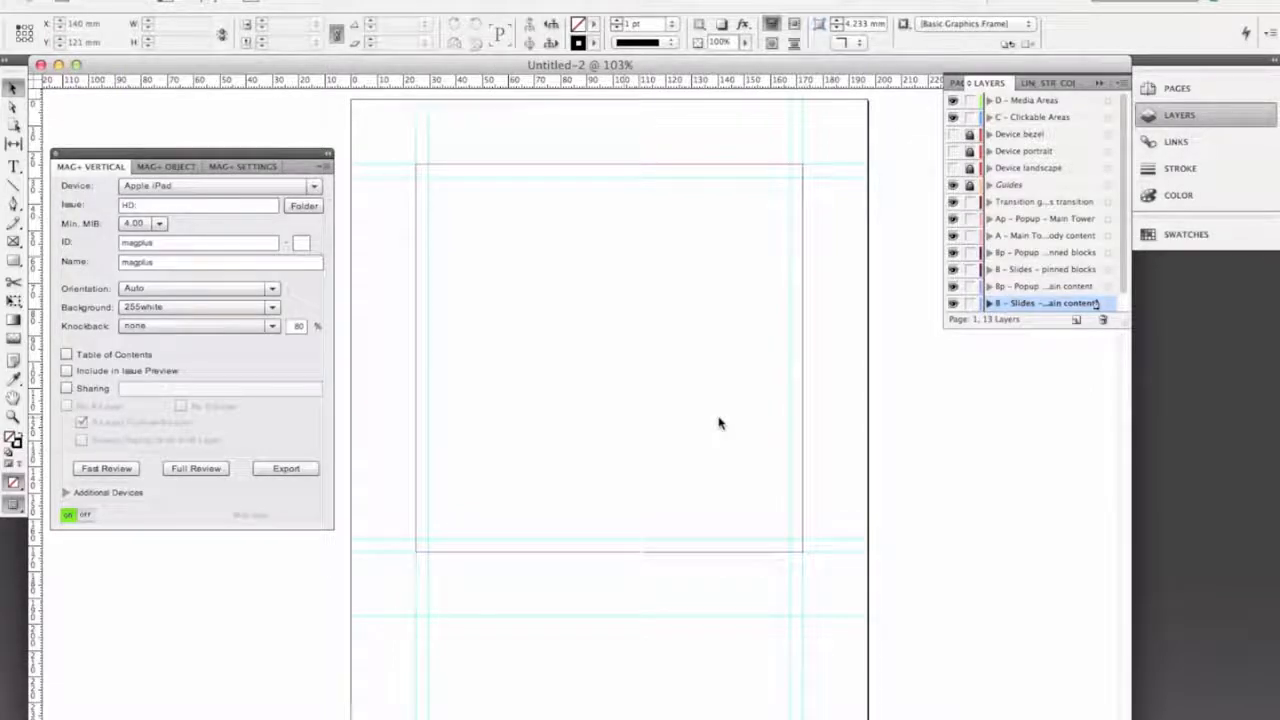
{"action": "key", "text": "super+0"}
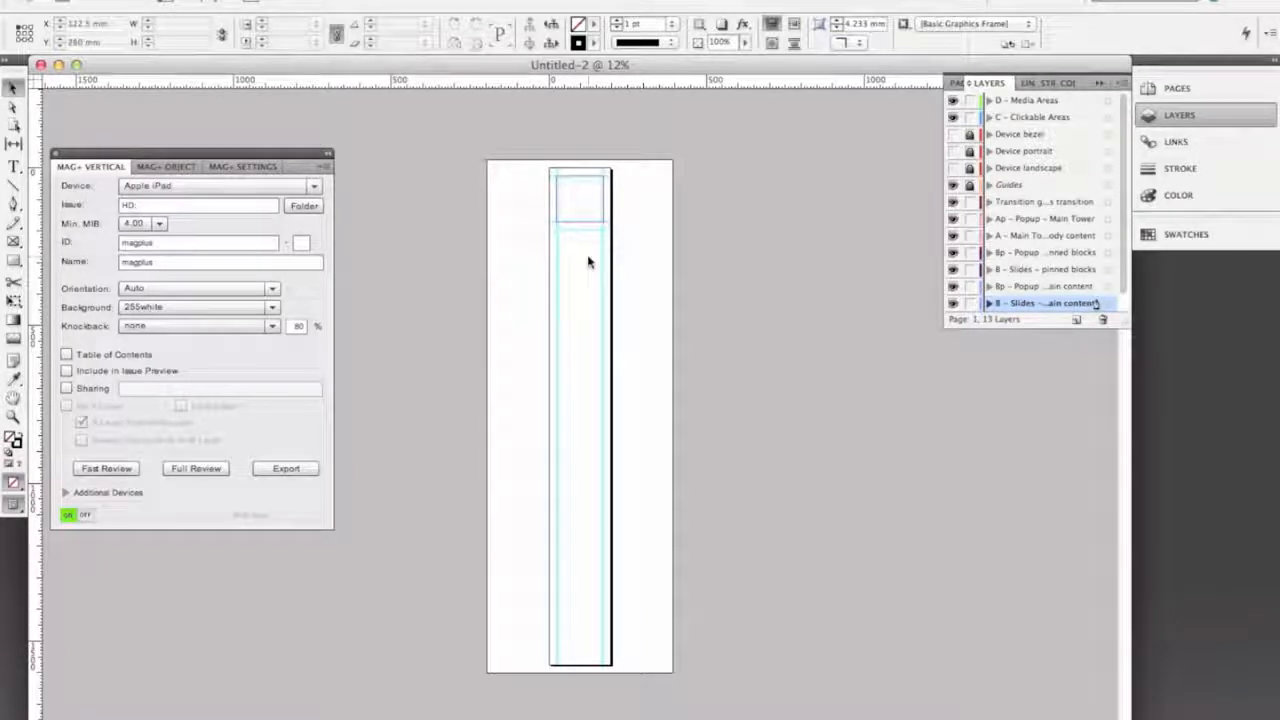
{"action": "key", "text": "super+="}
{"action": "key", "text": "super+="}
{"action": "key", "text": "super+="}
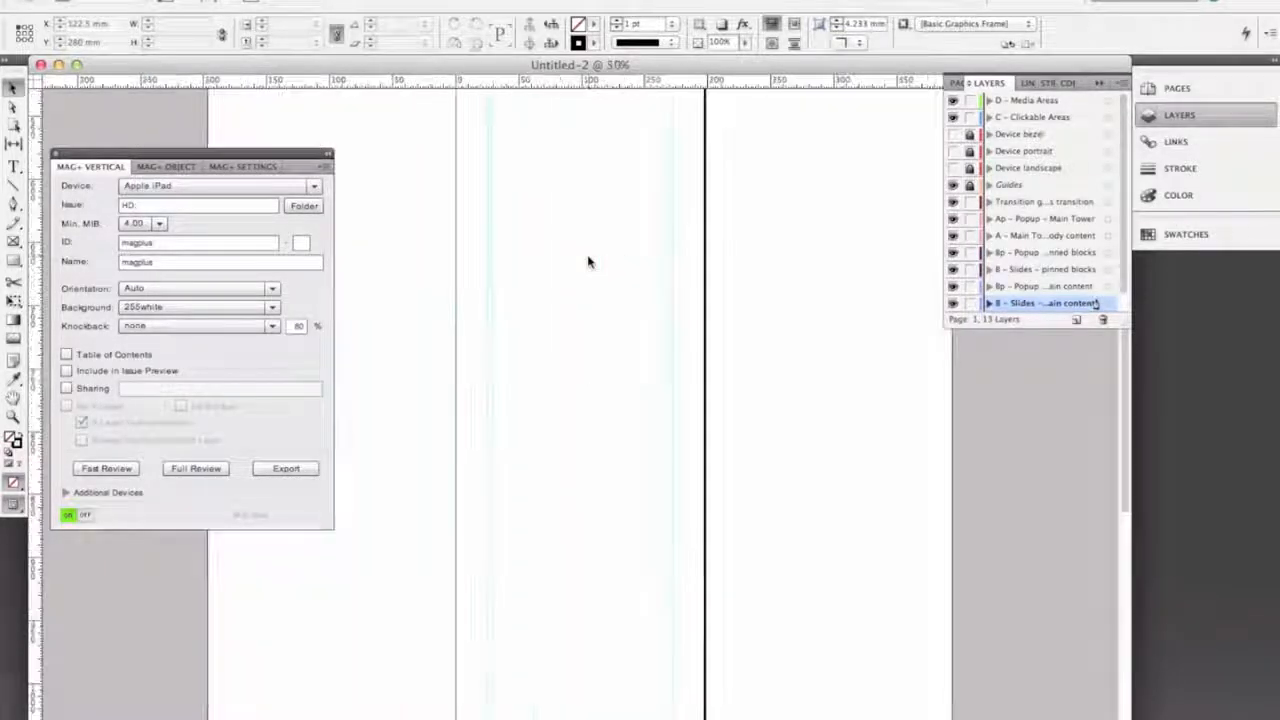
{"action": "scroll", "coordinate": [588, 262], "scroll_direction": "up", "scroll_amount": 5}
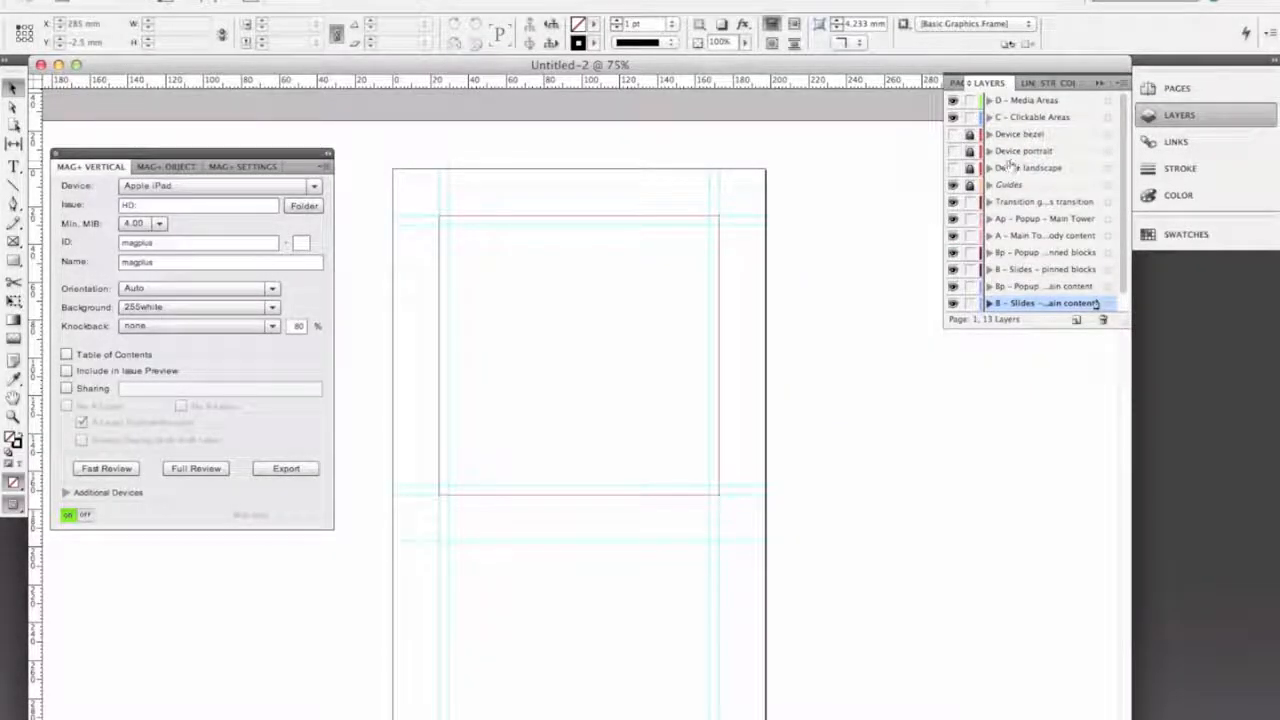
Preview the Device portrait, Device landscape and Device bezel layers one at a time, leaving only Device portrait shown
{"action": "left_click", "coordinate": [953, 151]}
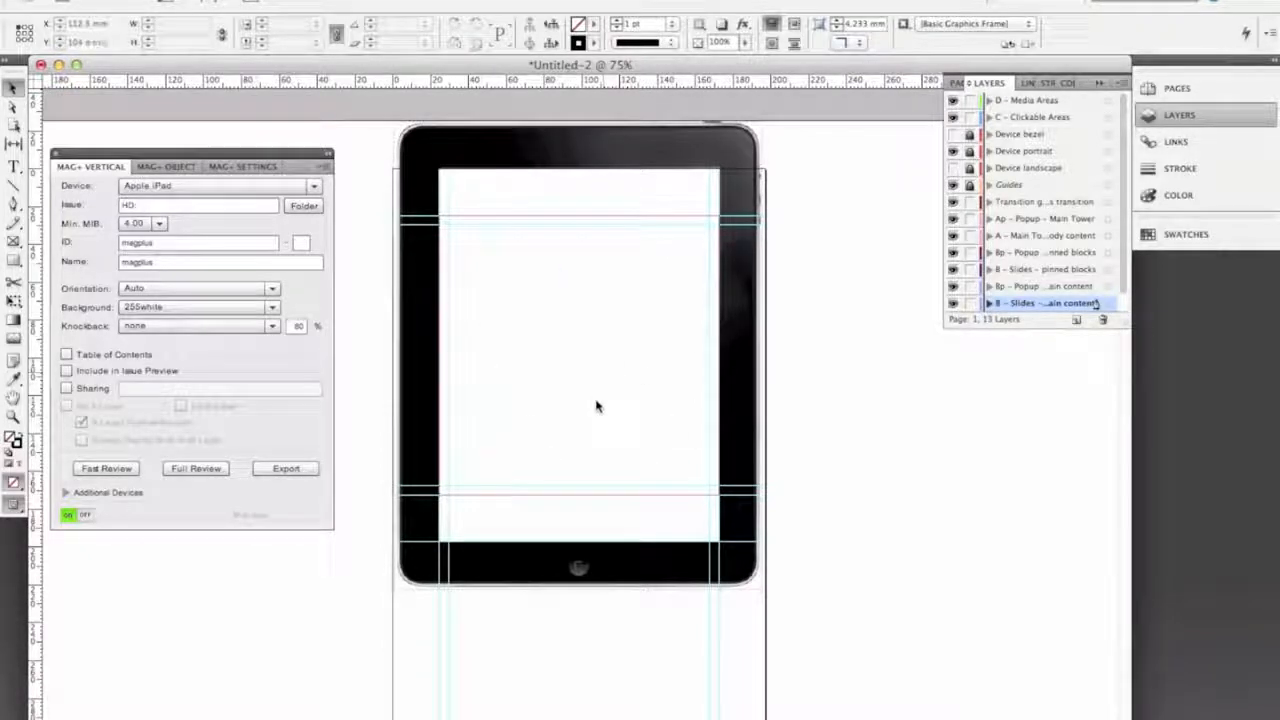
{"action": "left_click", "coordinate": [952, 151]}
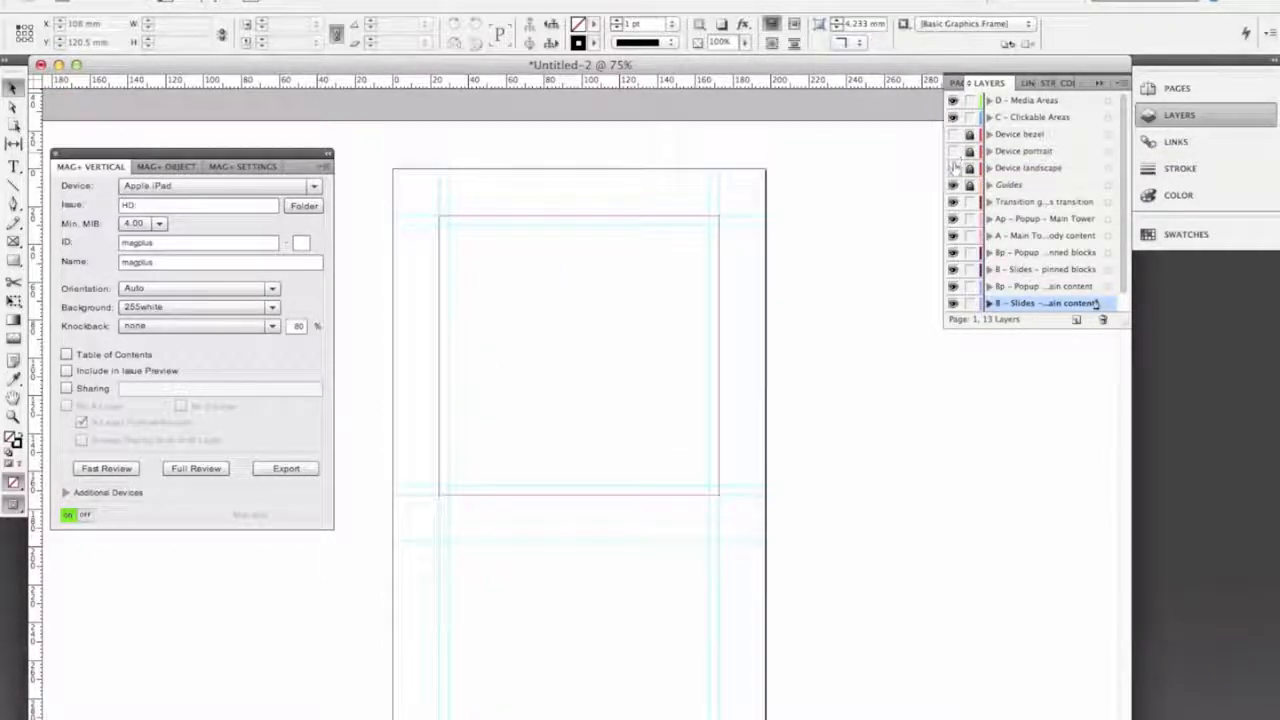
{"action": "left_click", "coordinate": [953, 168]}
{"action": "left_click", "coordinate": [953, 168]}
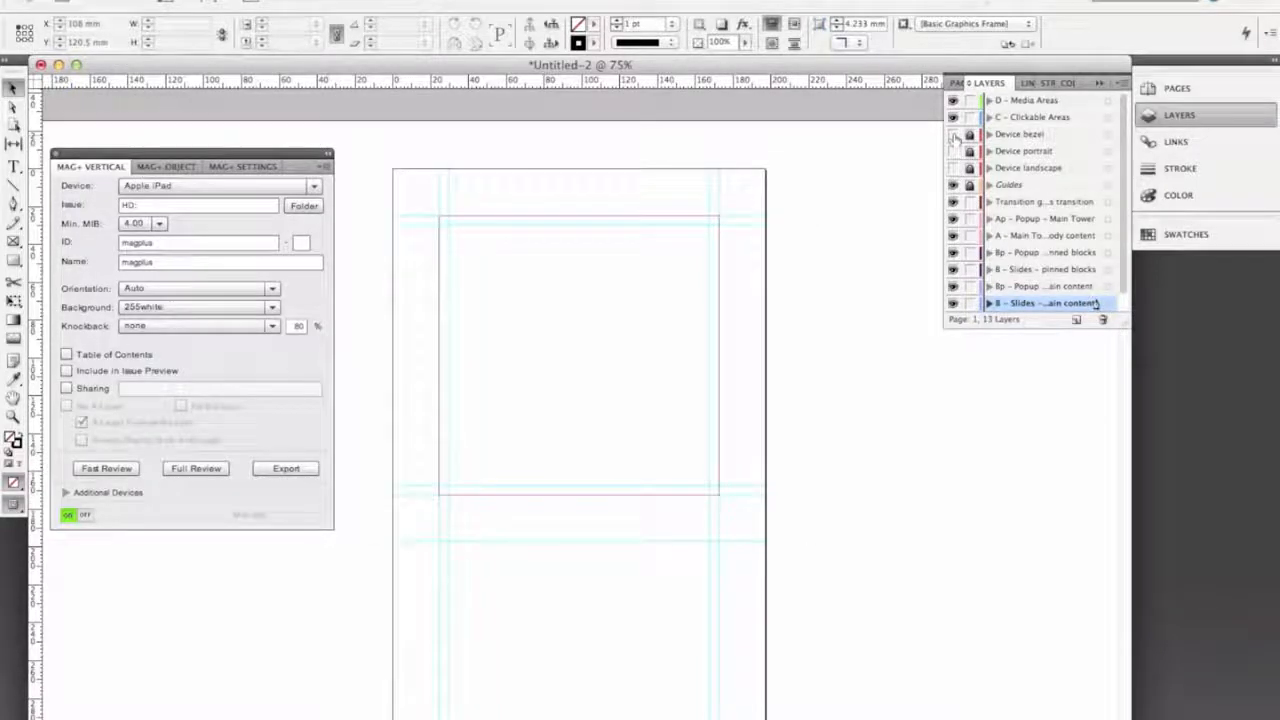
{"action": "left_click", "coordinate": [952, 134]}
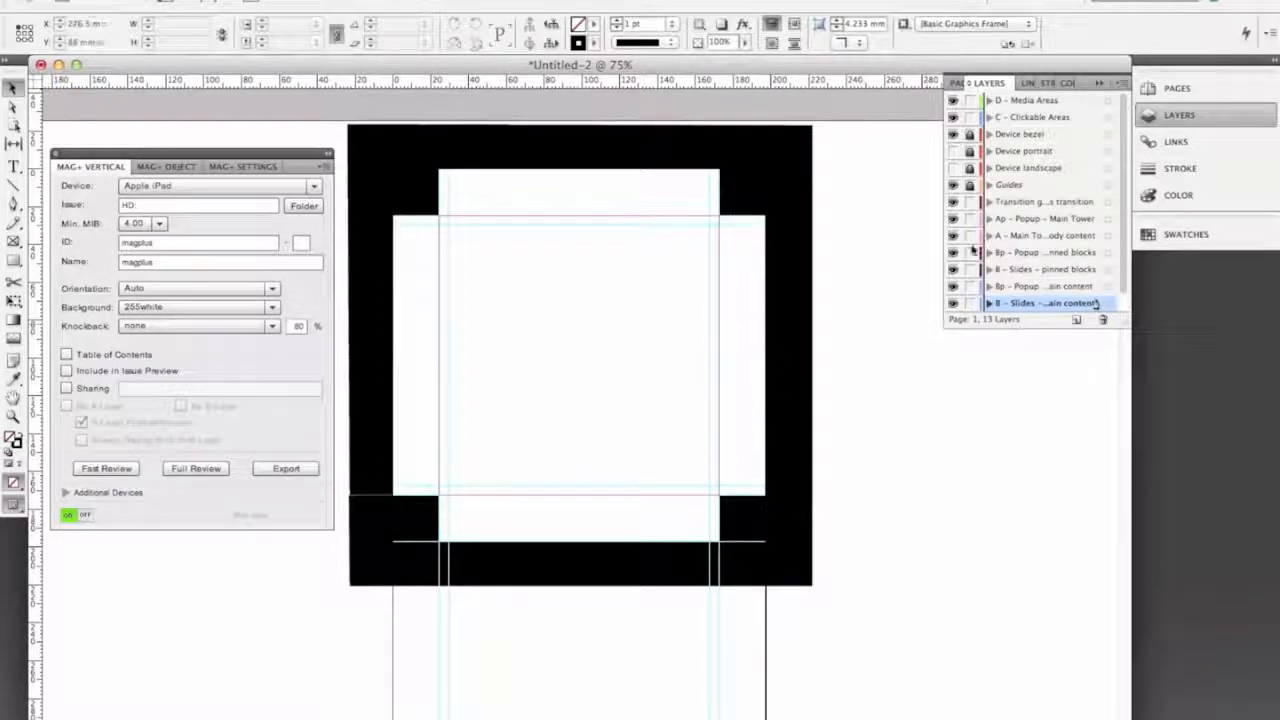
{"action": "left_click", "coordinate": [952, 135]}
{"action": "left_click", "coordinate": [952, 151]}
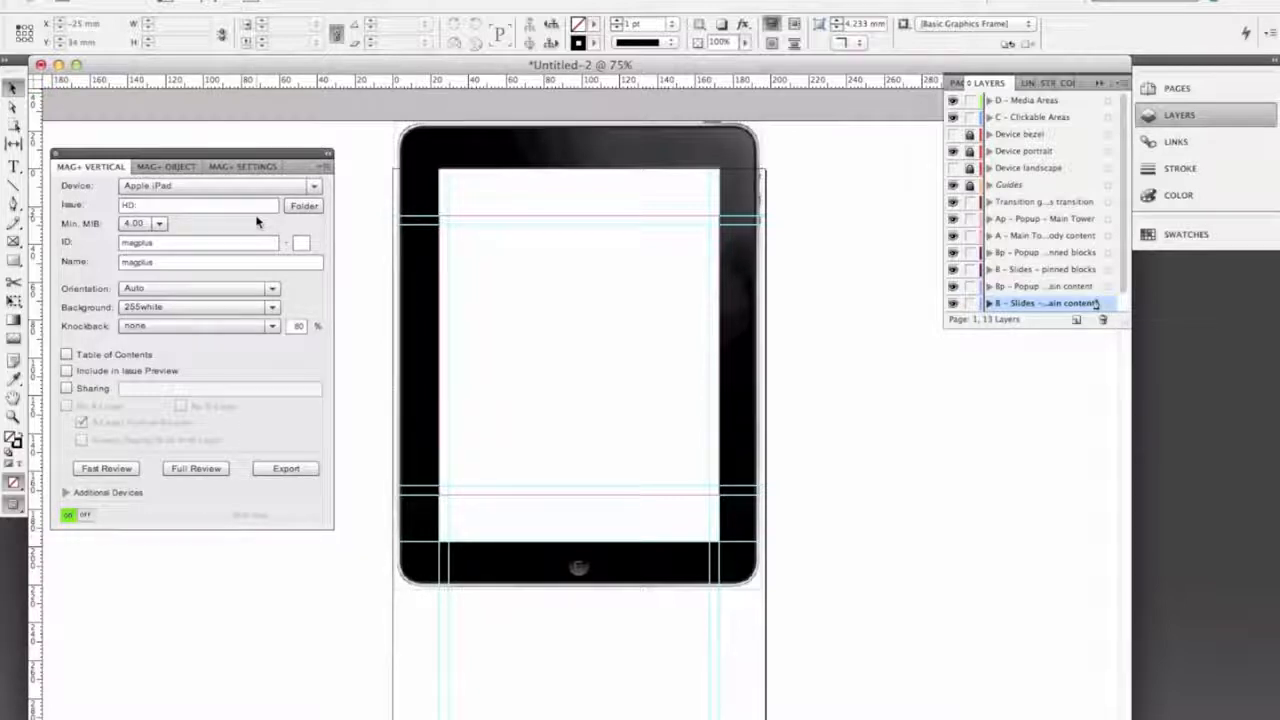
Set the issue folder to the Apple iPad folder inside Issue Folder - Sample within Sample Issue
{"action": "left_click", "coordinate": [302, 206]}
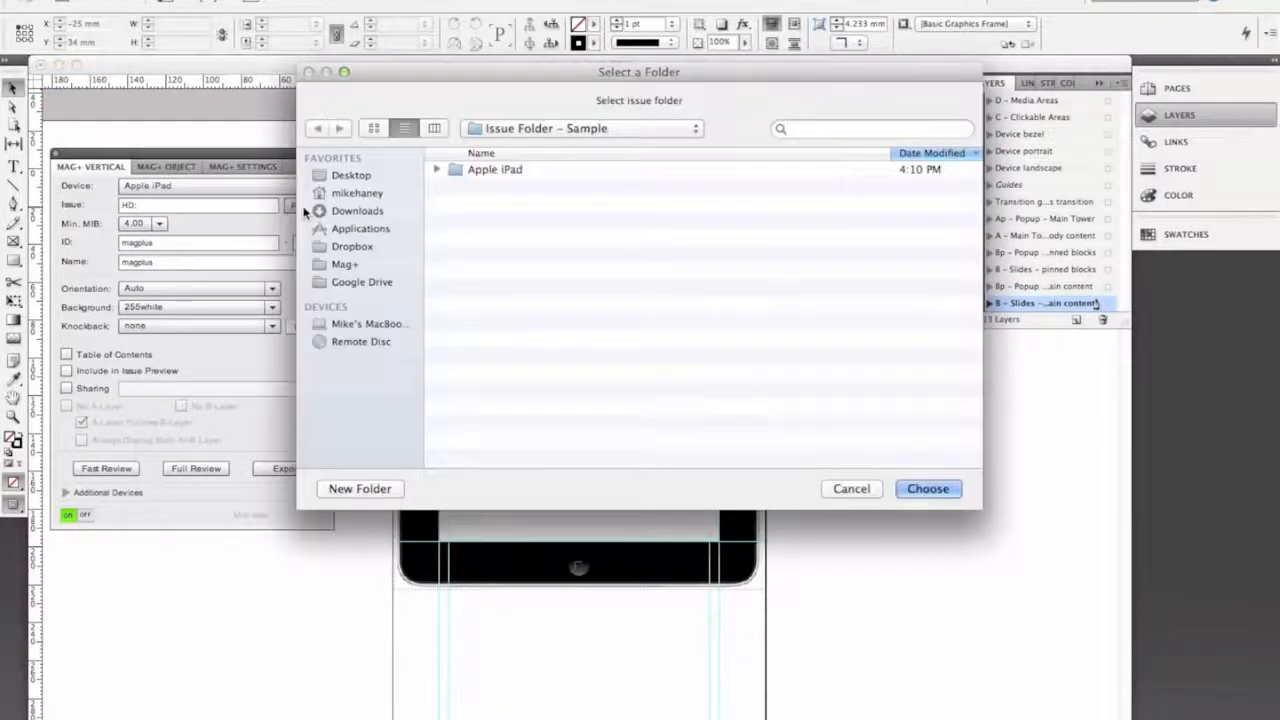
{"action": "left_click", "coordinate": [514, 129]}
{"action": "left_click", "coordinate": [513, 150]}
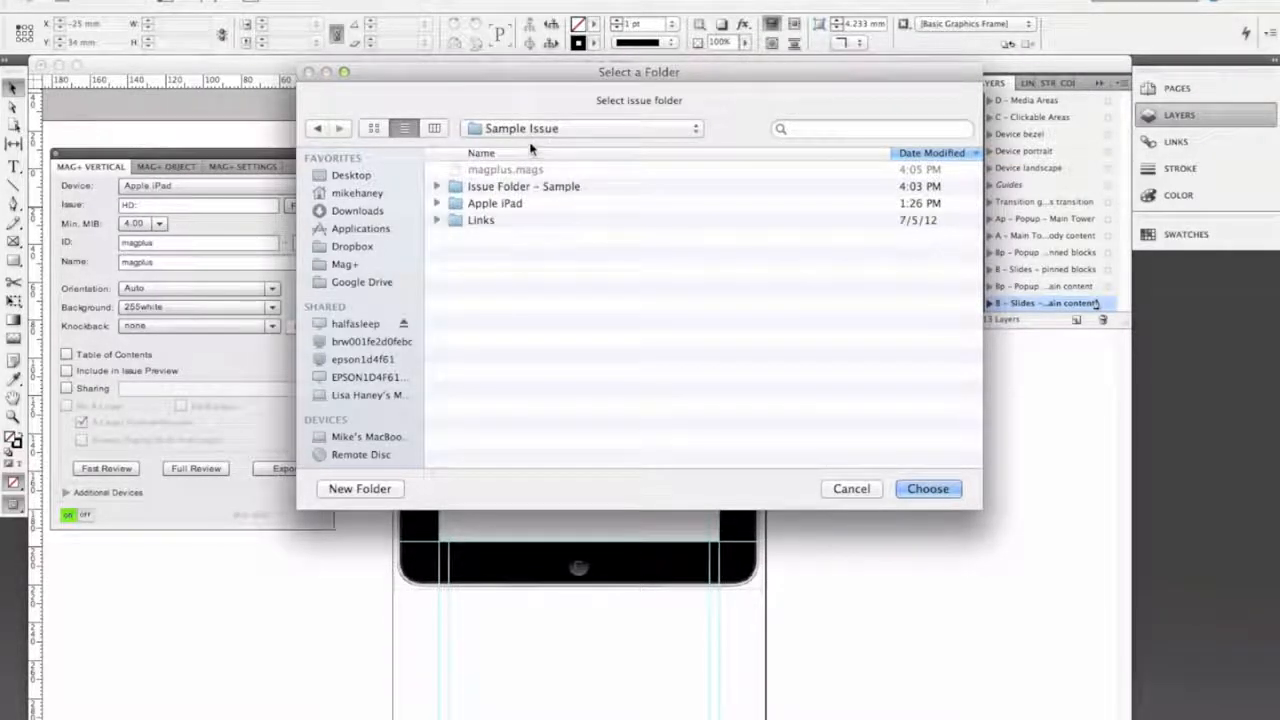
{"action": "left_click", "coordinate": [436, 203]}
{"action": "left_click", "coordinate": [450, 220]}
{"action": "left_click", "coordinate": [450, 220]}
{"action": "left_click", "coordinate": [436, 203]}
{"action": "left_click", "coordinate": [436, 186]}
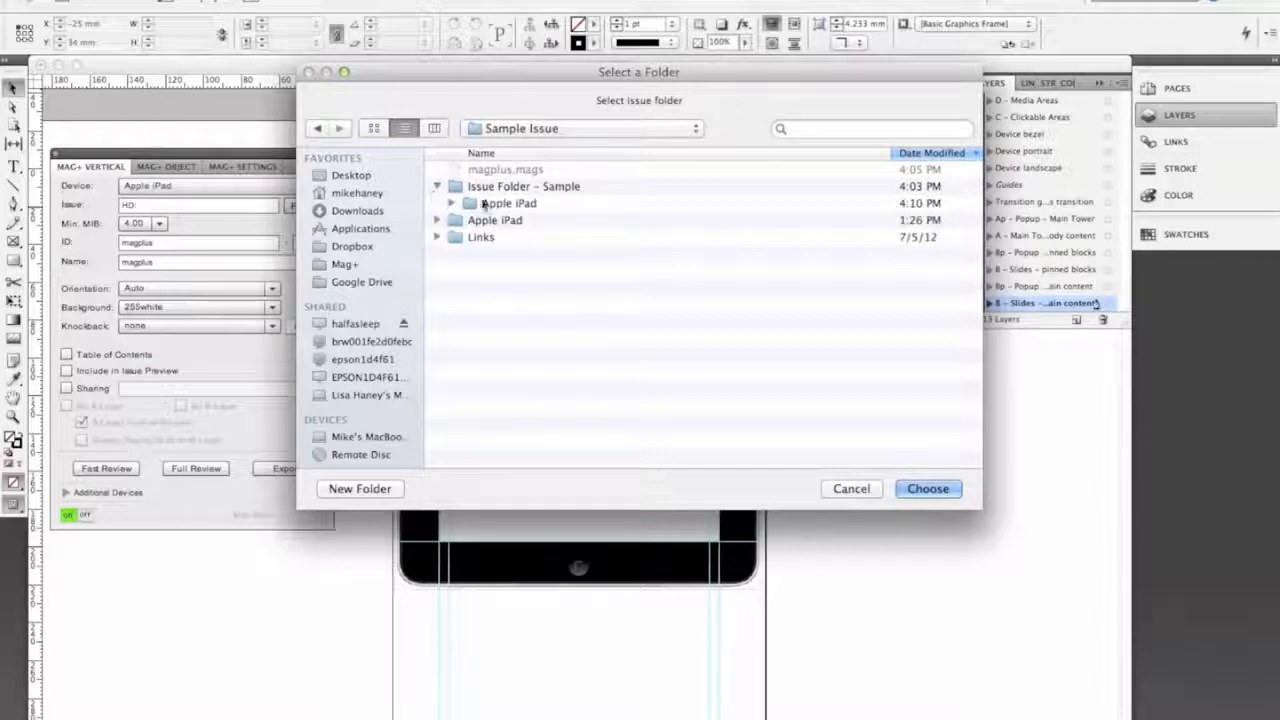
{"action": "left_click", "coordinate": [545, 206]}
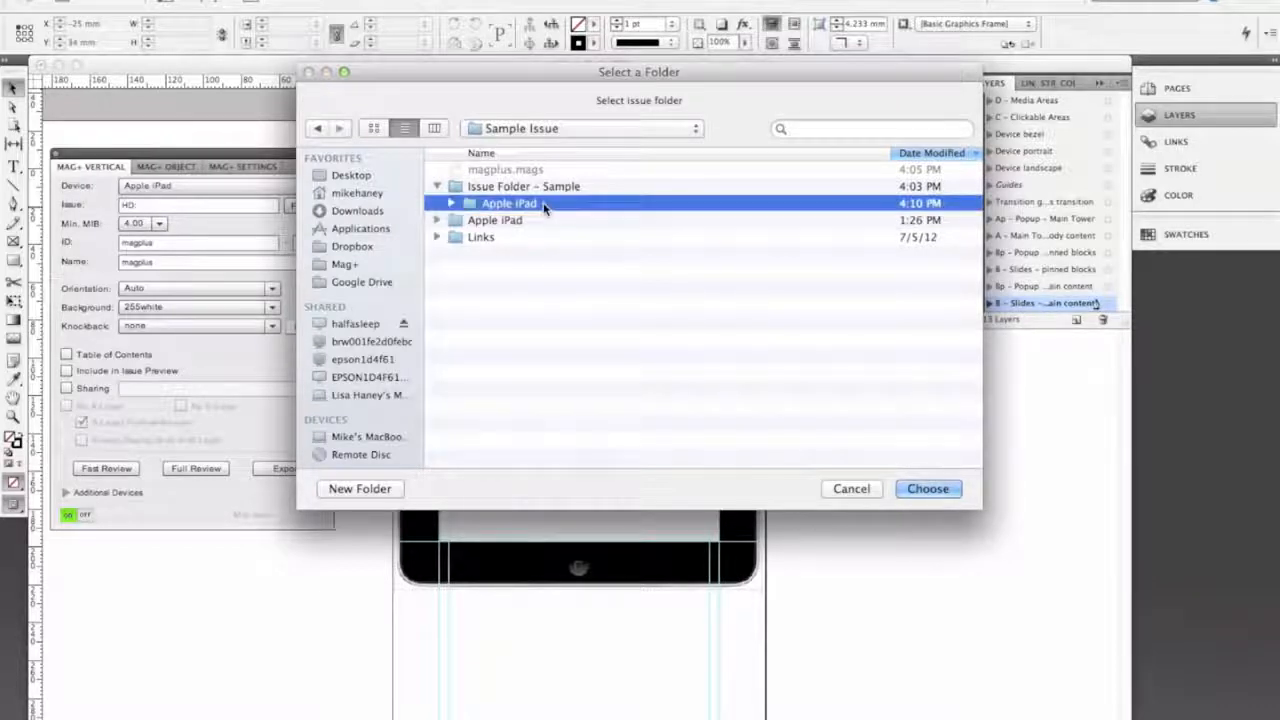
{"action": "left_click", "coordinate": [935, 489]}
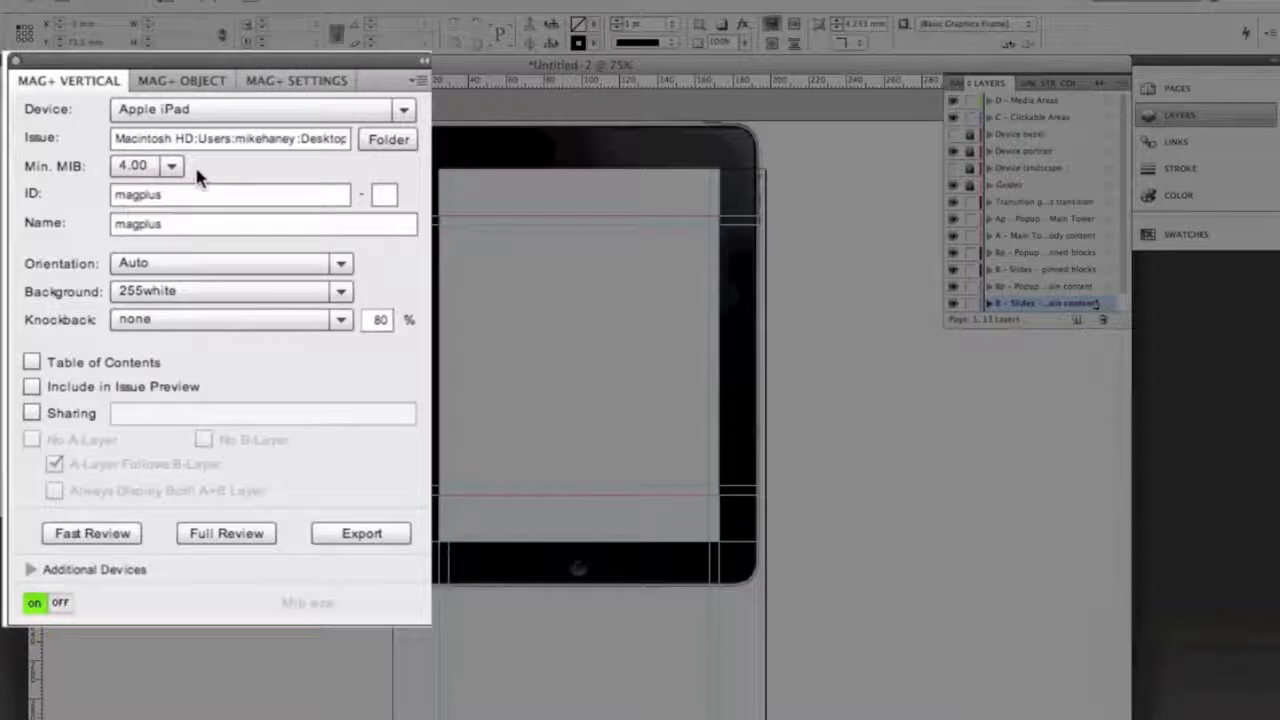
Review the minimum MIB versions available for the vertical
{"action": "left_click", "coordinate": [171, 168]}
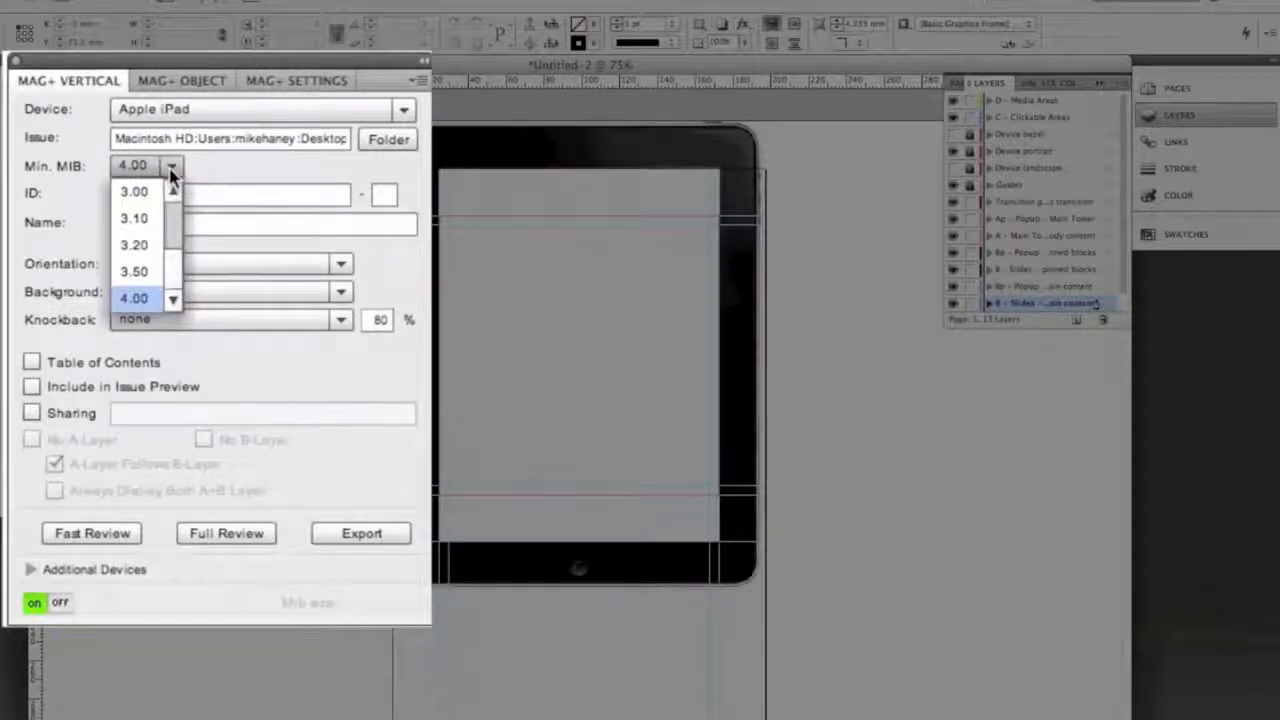
{"action": "left_click", "coordinate": [218, 170]}
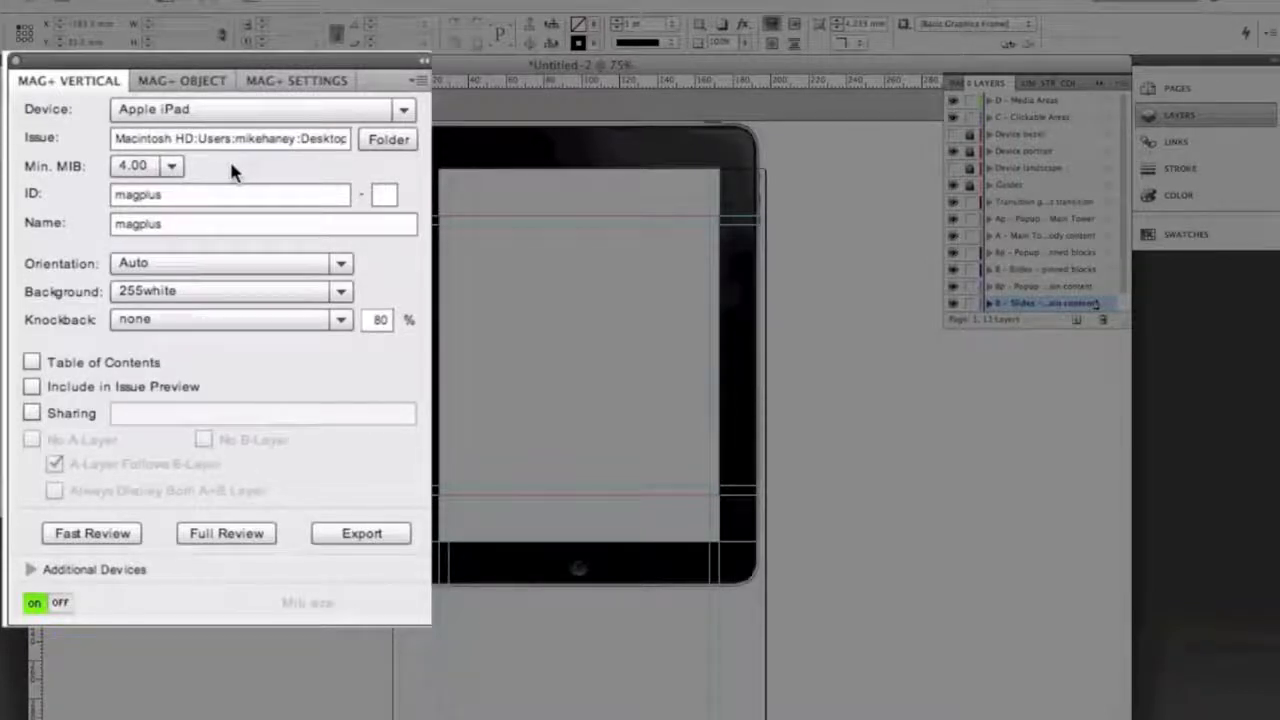
{"action": "left_click", "coordinate": [172, 167]}
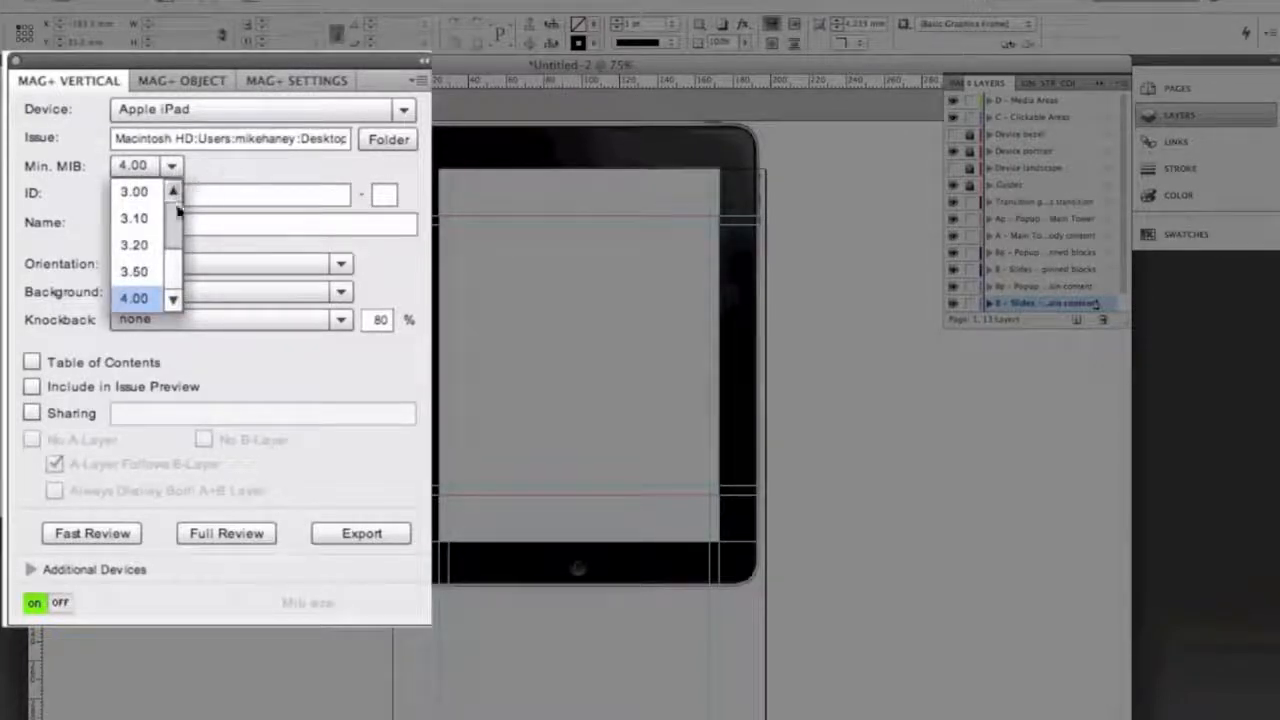
{"action": "left_click", "coordinate": [237, 163]}
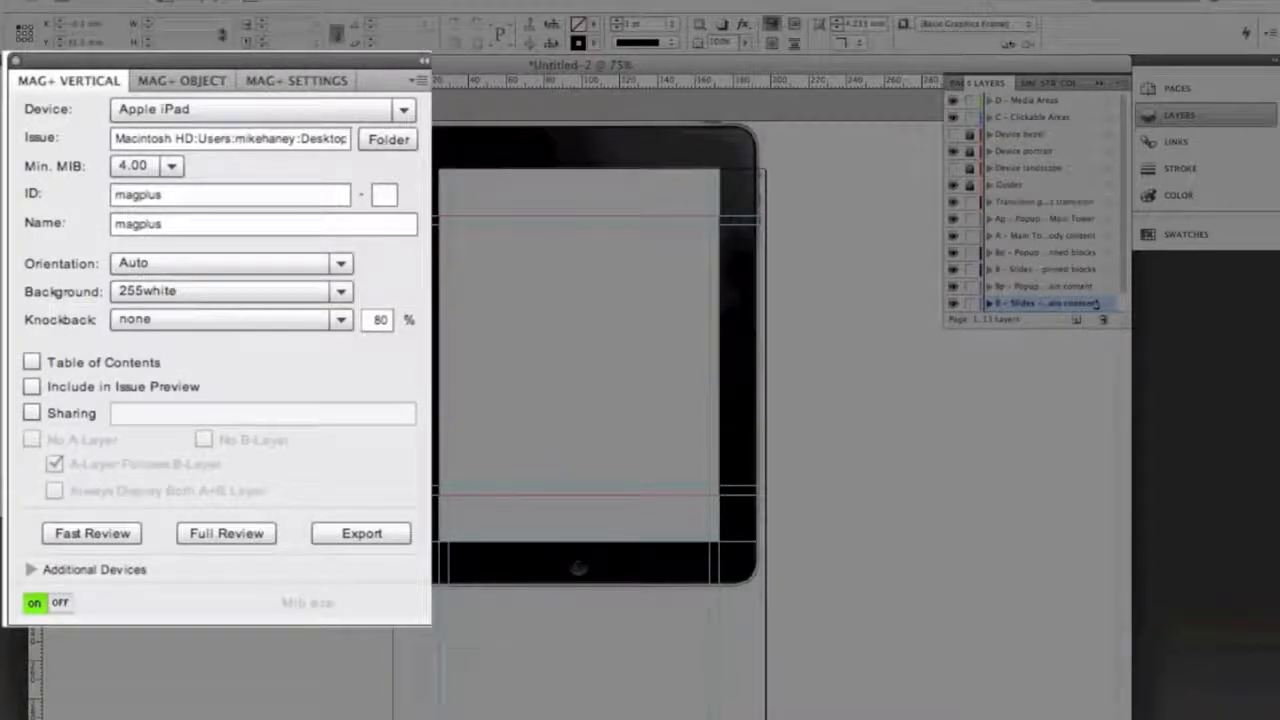
Set the vertical's ID to Fashion_Example and its name to Fashion Ad
{"action": "double_click", "coordinate": [150, 196]}
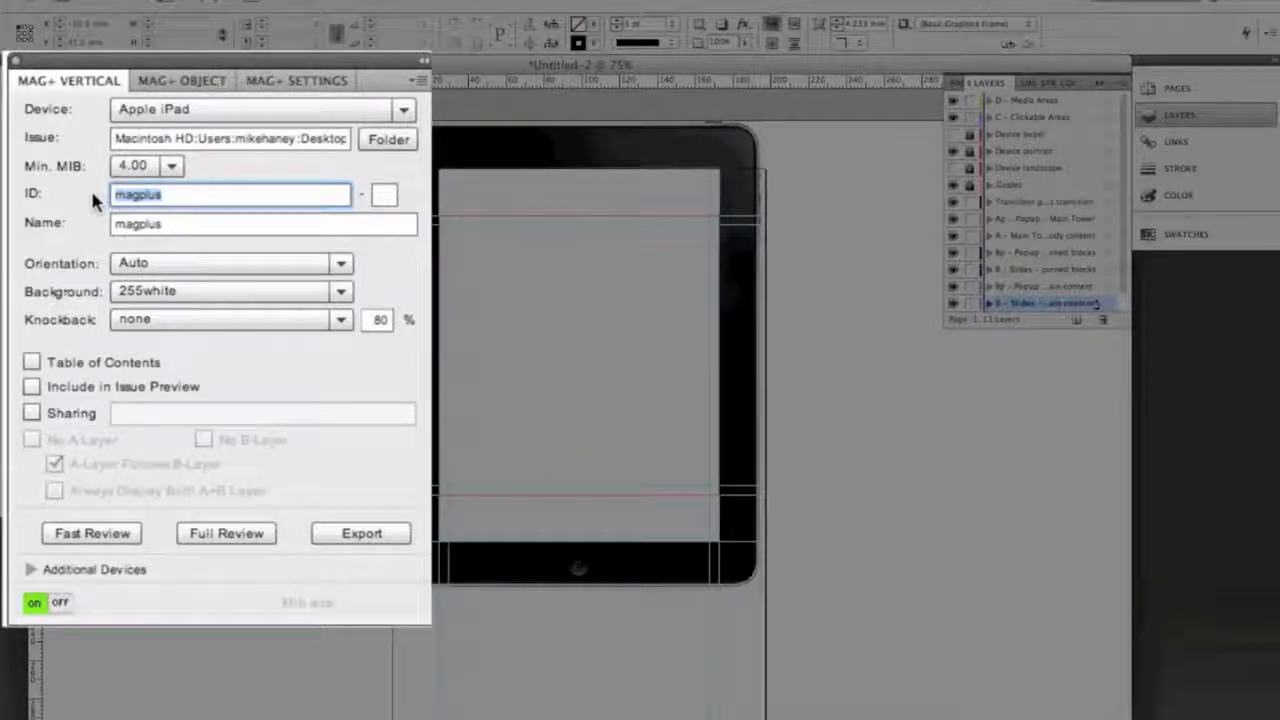
{"action": "type", "text": "Fashion_Example"}
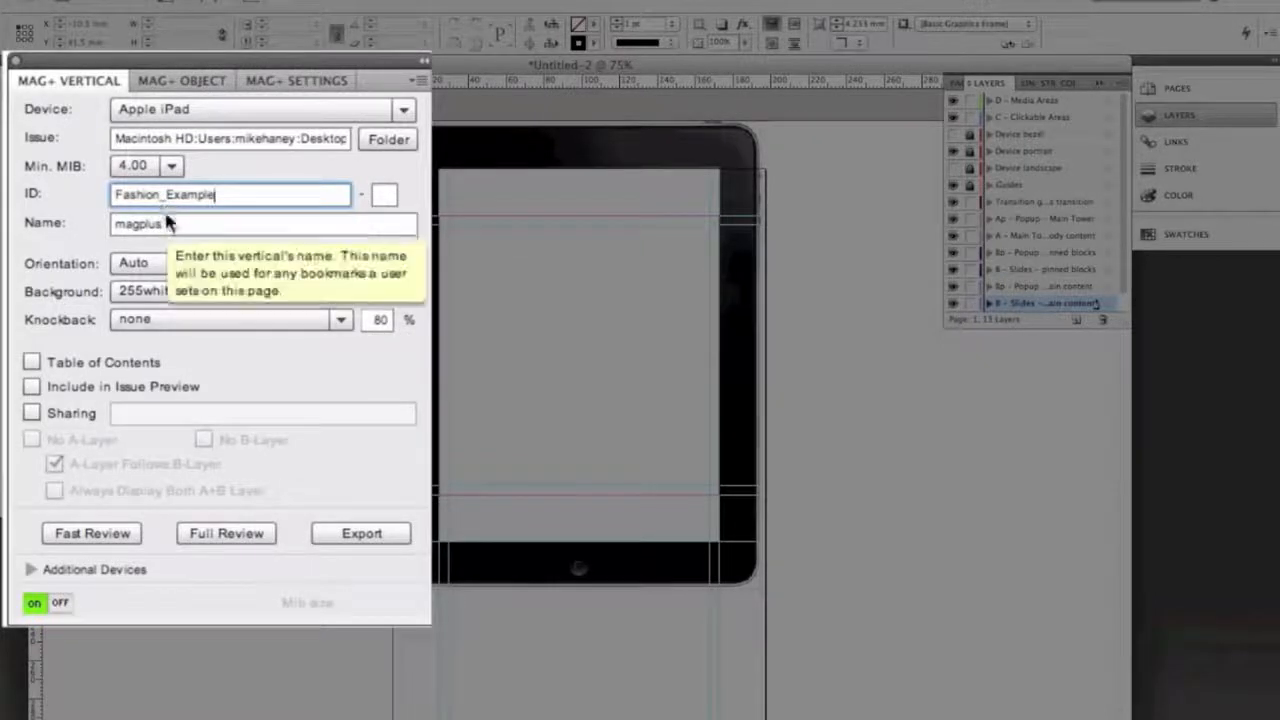
{"action": "left_click", "coordinate": [177, 226]}
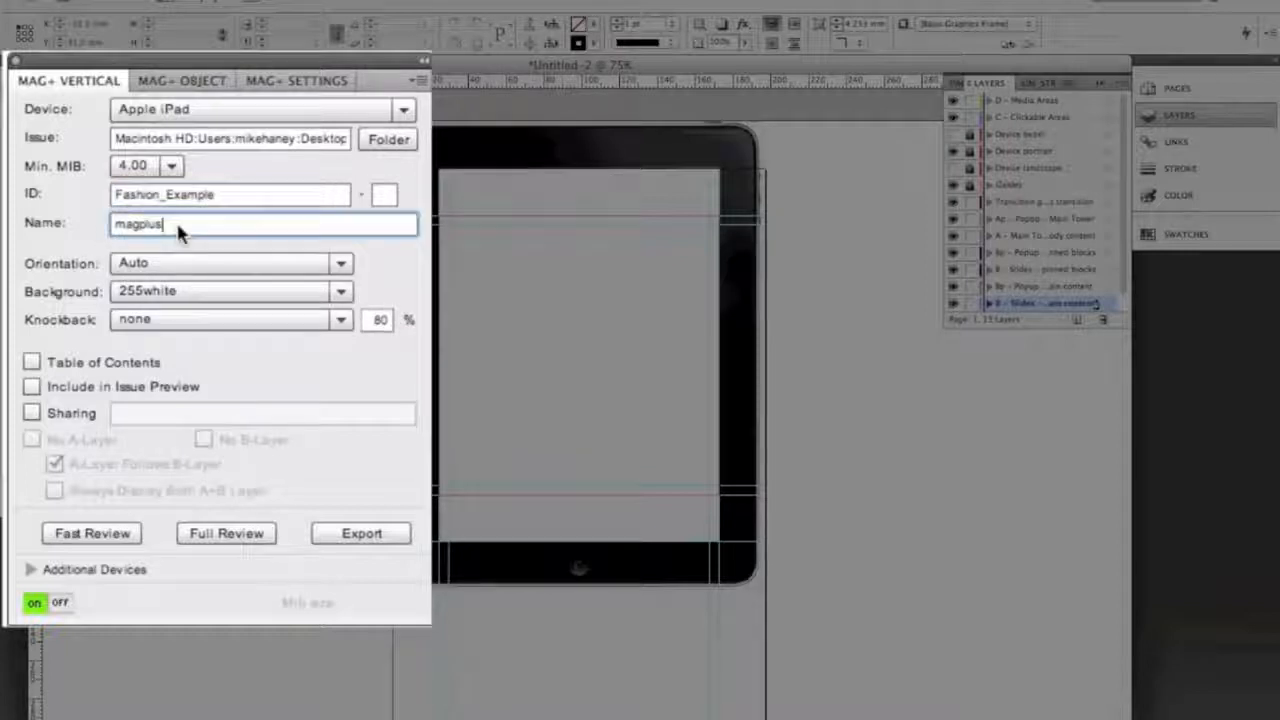
{"action": "double_click", "coordinate": [177, 226]}
{"action": "type", "text": "Fashion Ad"}
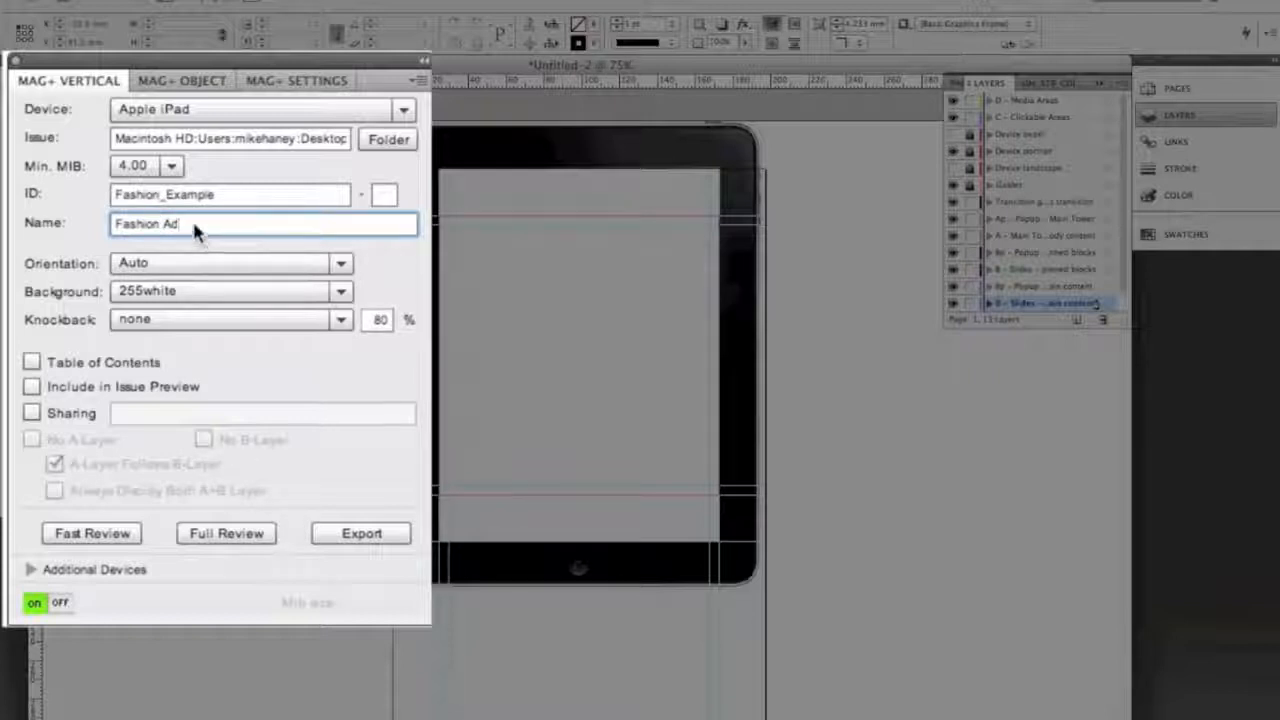
{"action": "left_click_drag", "start_coordinate": [194, 228], "coordinate": [100, 220]}
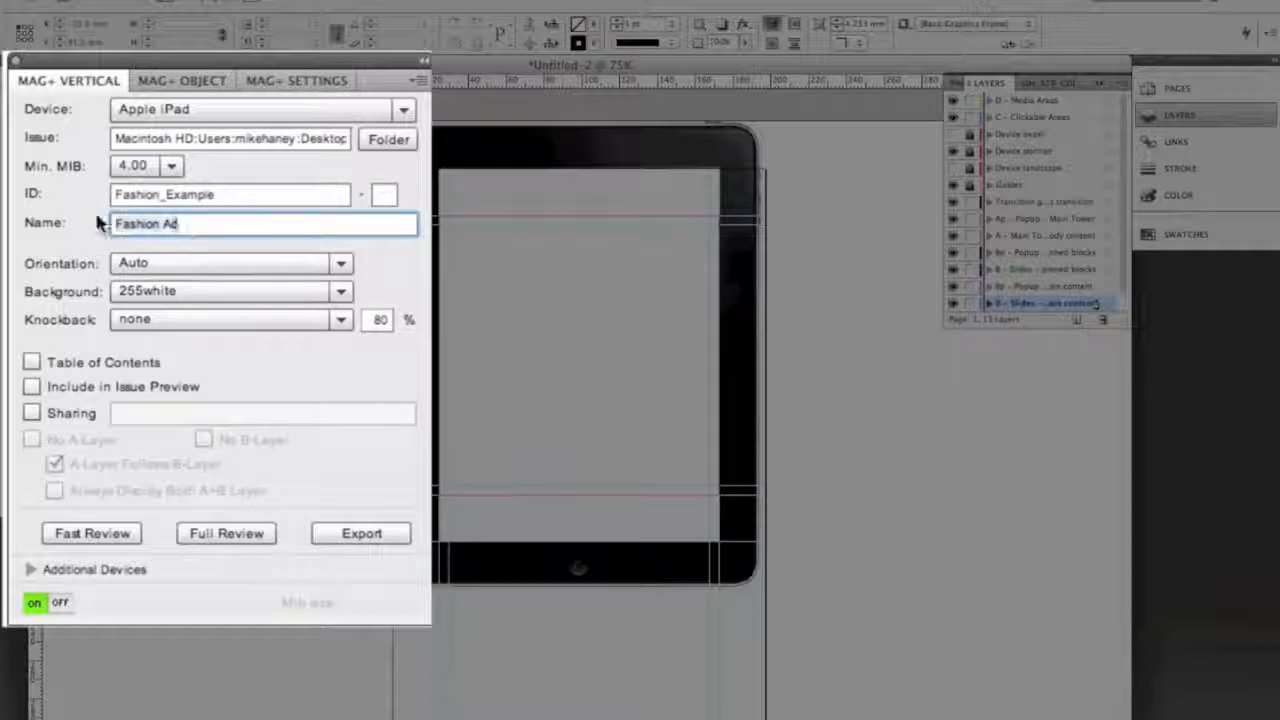
{"action": "left_click", "coordinate": [184, 221]}
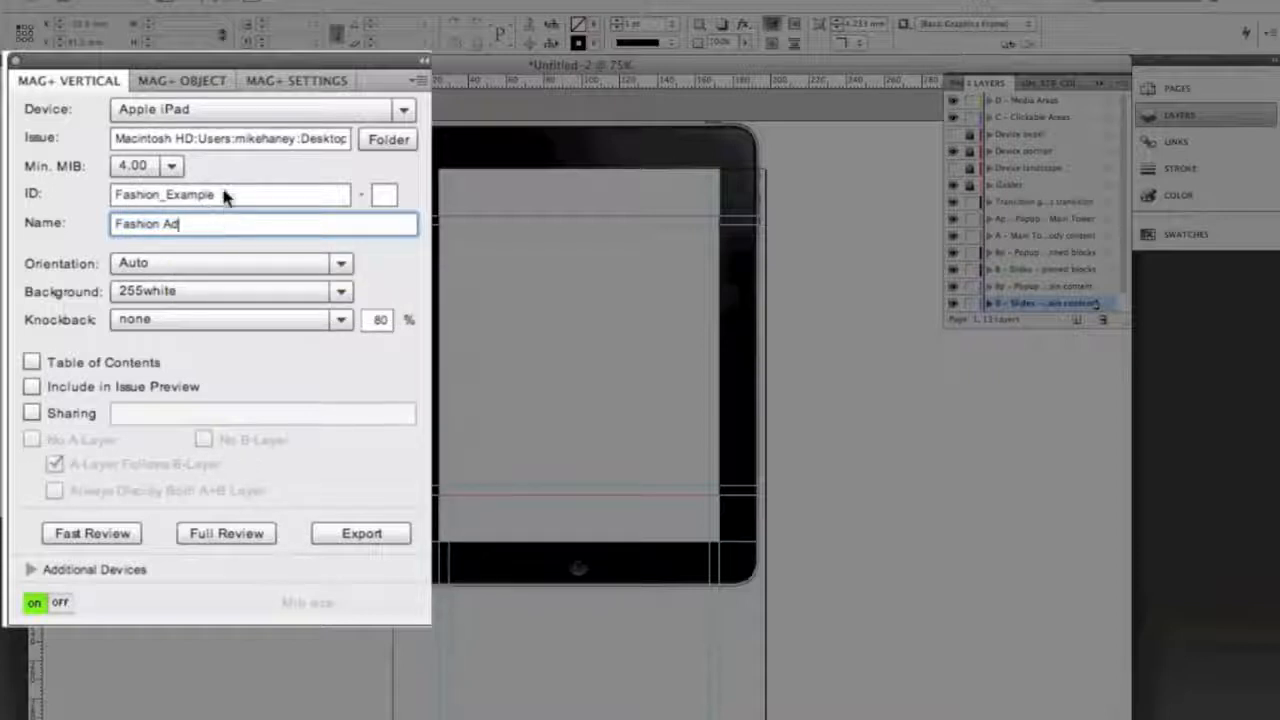
{"action": "left_click", "coordinate": [228, 201]}
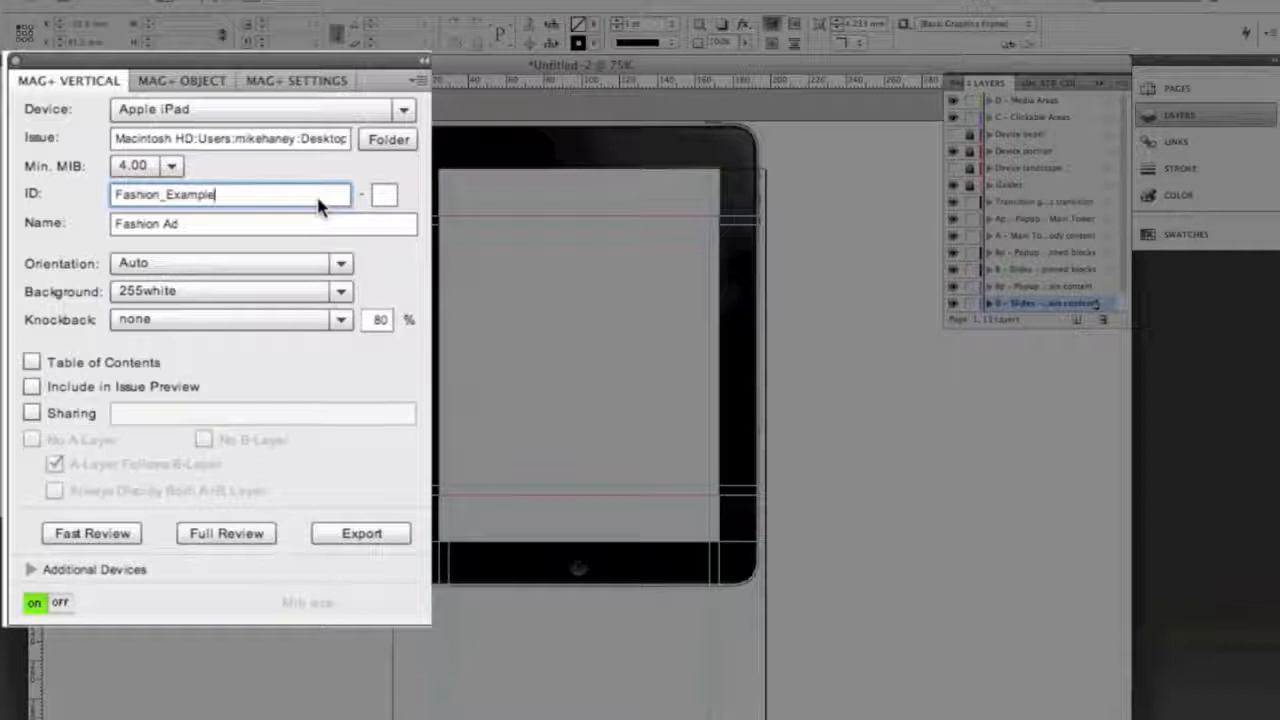
Add the prefix AD_ to the vertical's ID so it reads AD_Fashion_Example
{"action": "left_click_drag", "start_coordinate": [234, 200], "coordinate": [108, 197]}
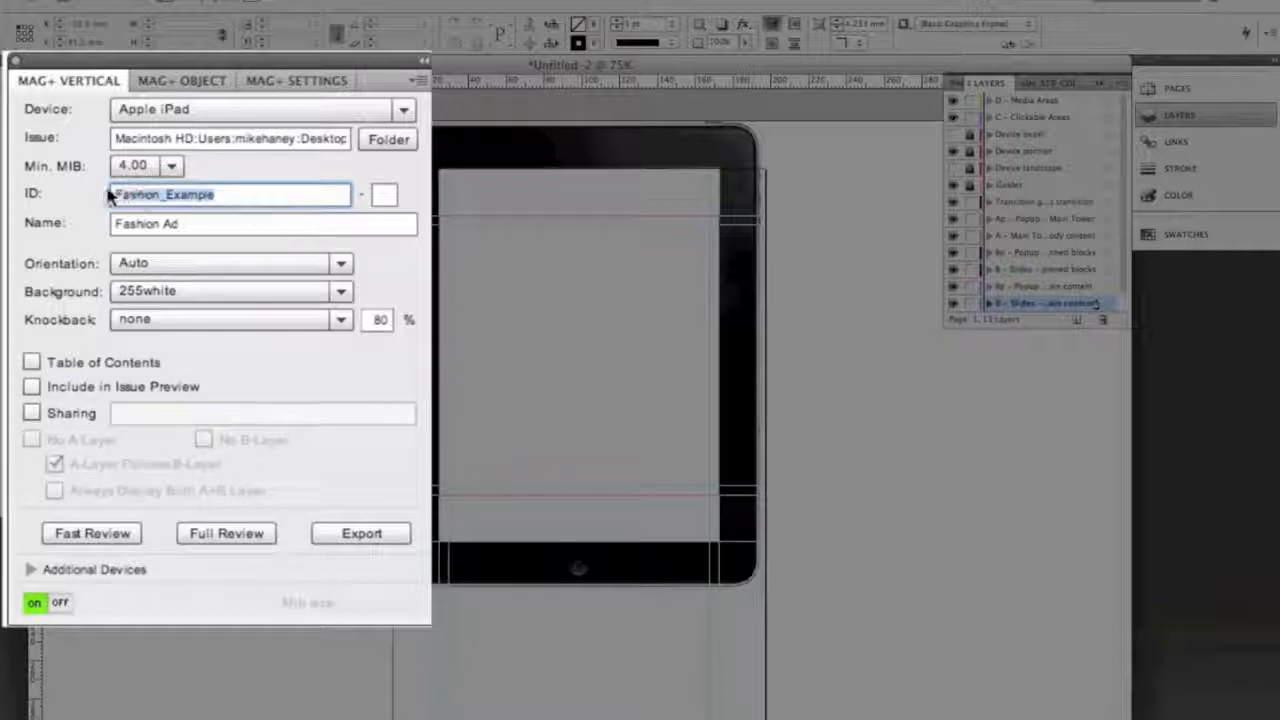
{"action": "key", "text": "Left"}
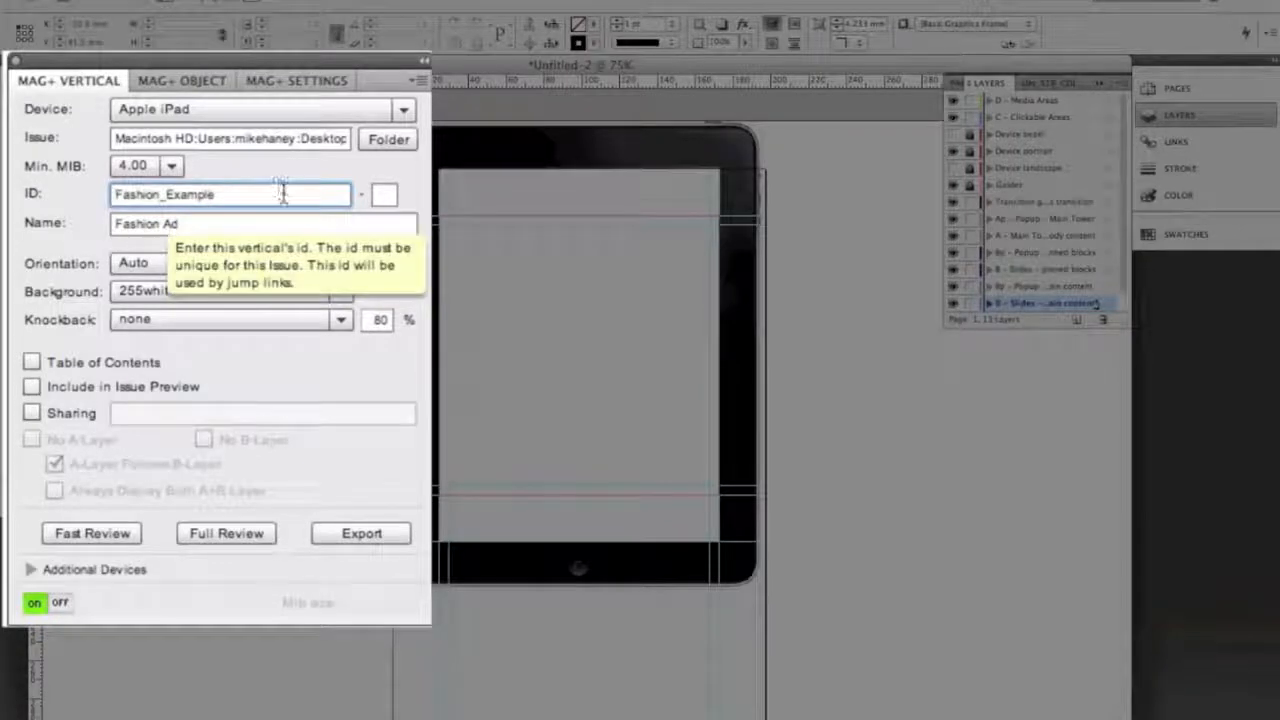
{"action": "left_click", "coordinate": [227, 195]}
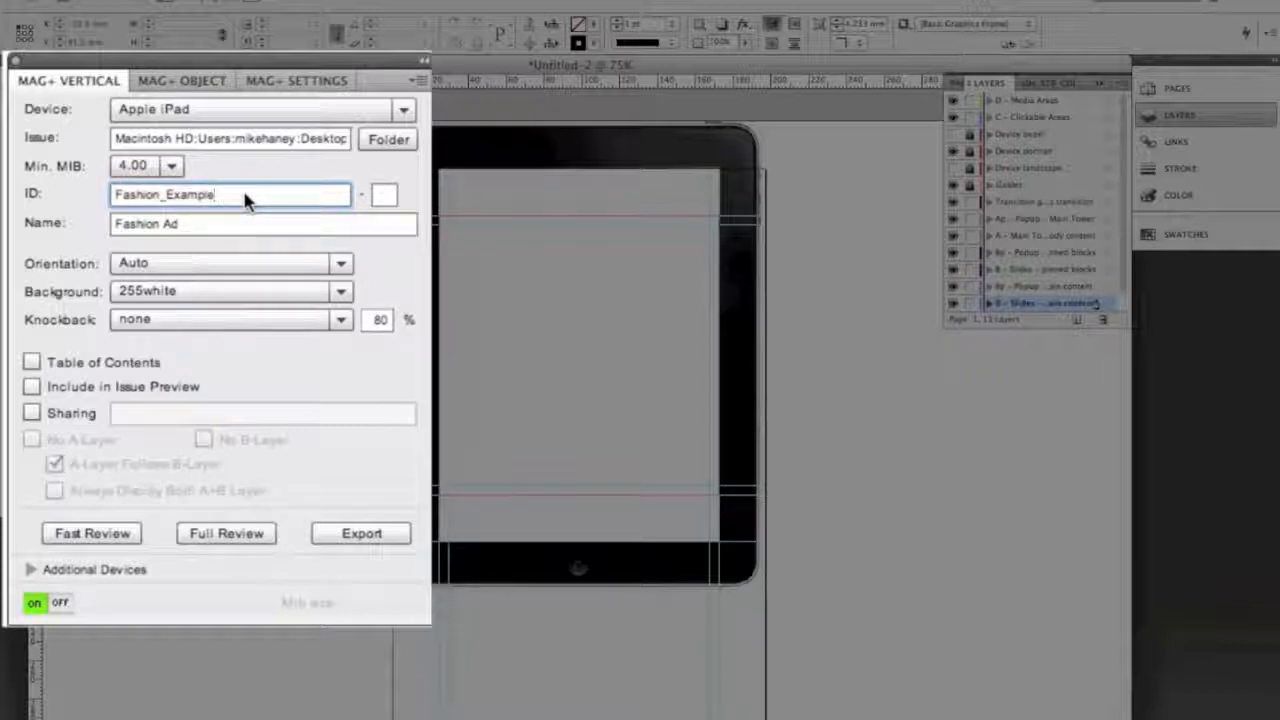
{"action": "type", "text": "AD_"}
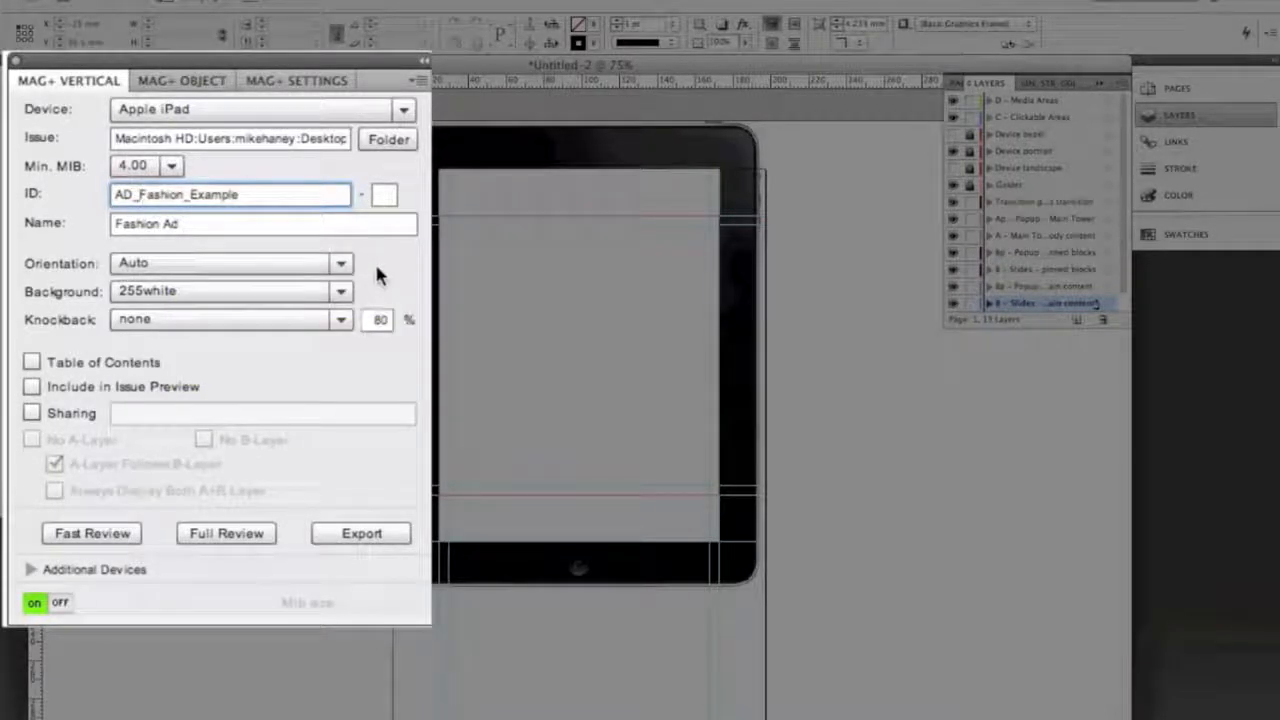
Review the orientation and background options available for the vertical
{"action": "left_click", "coordinate": [341, 265]}
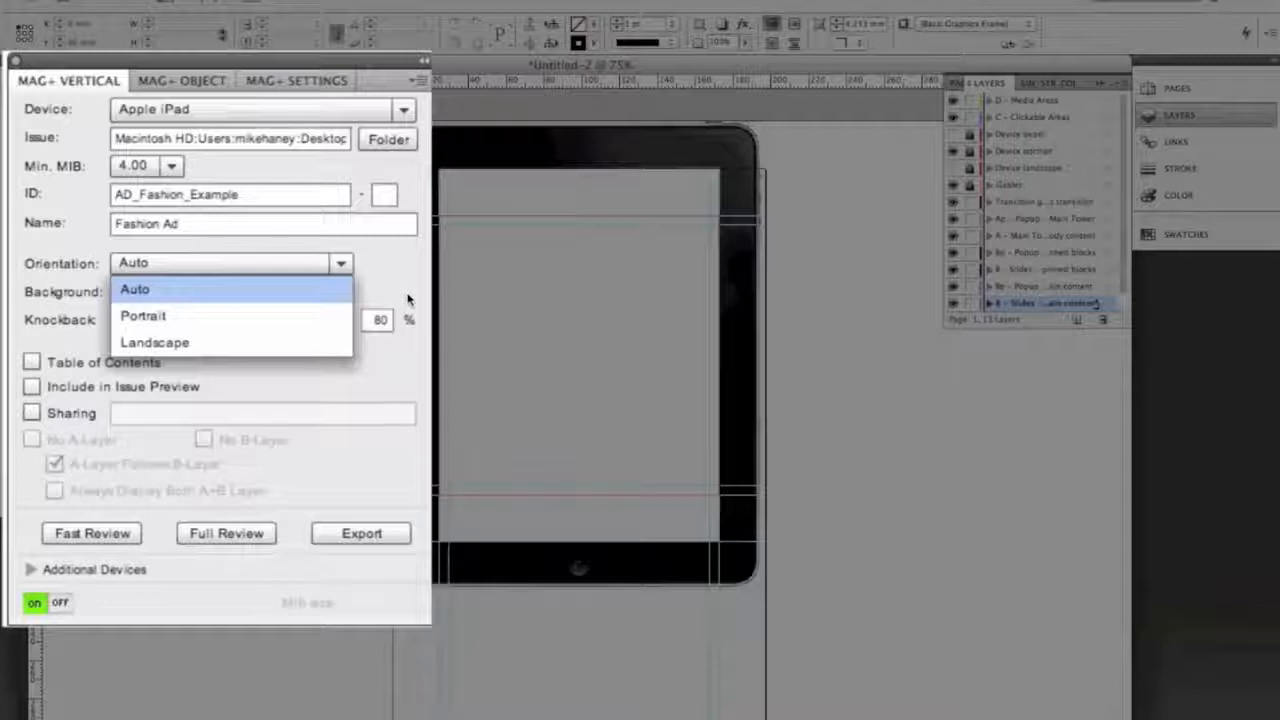
{"action": "left_click", "coordinate": [369, 265]}
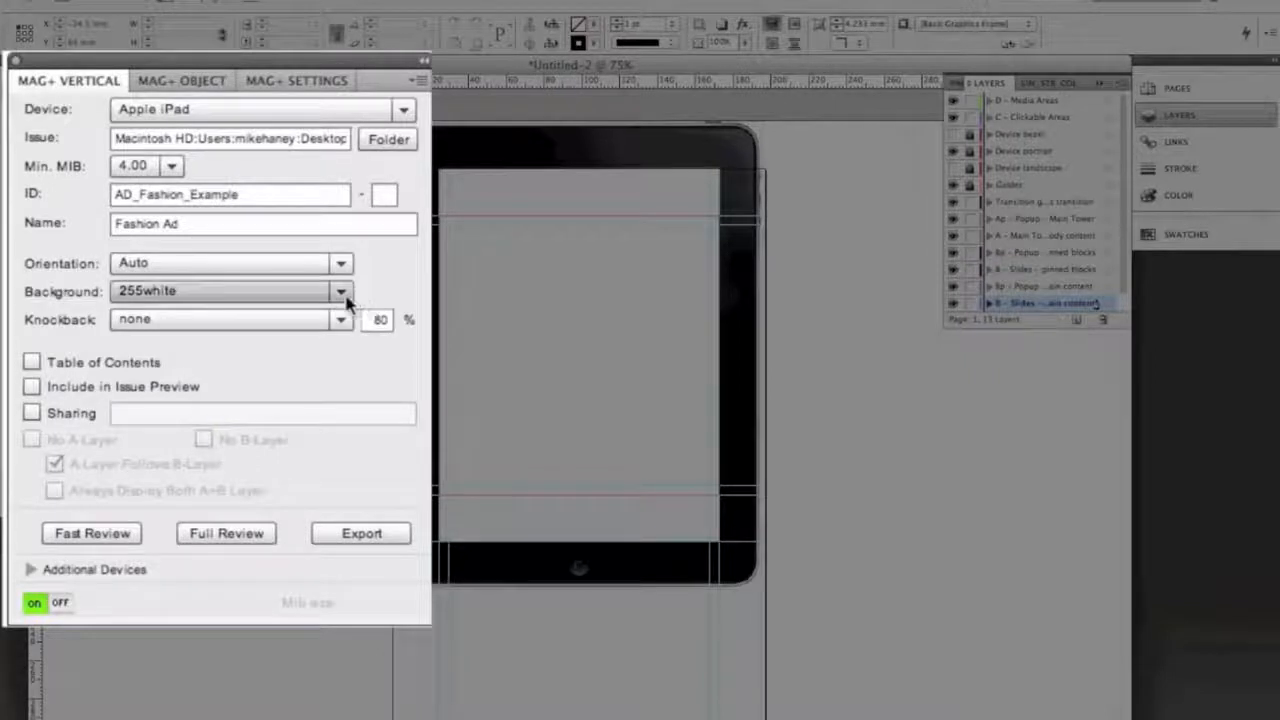
{"action": "left_click", "coordinate": [342, 295]}
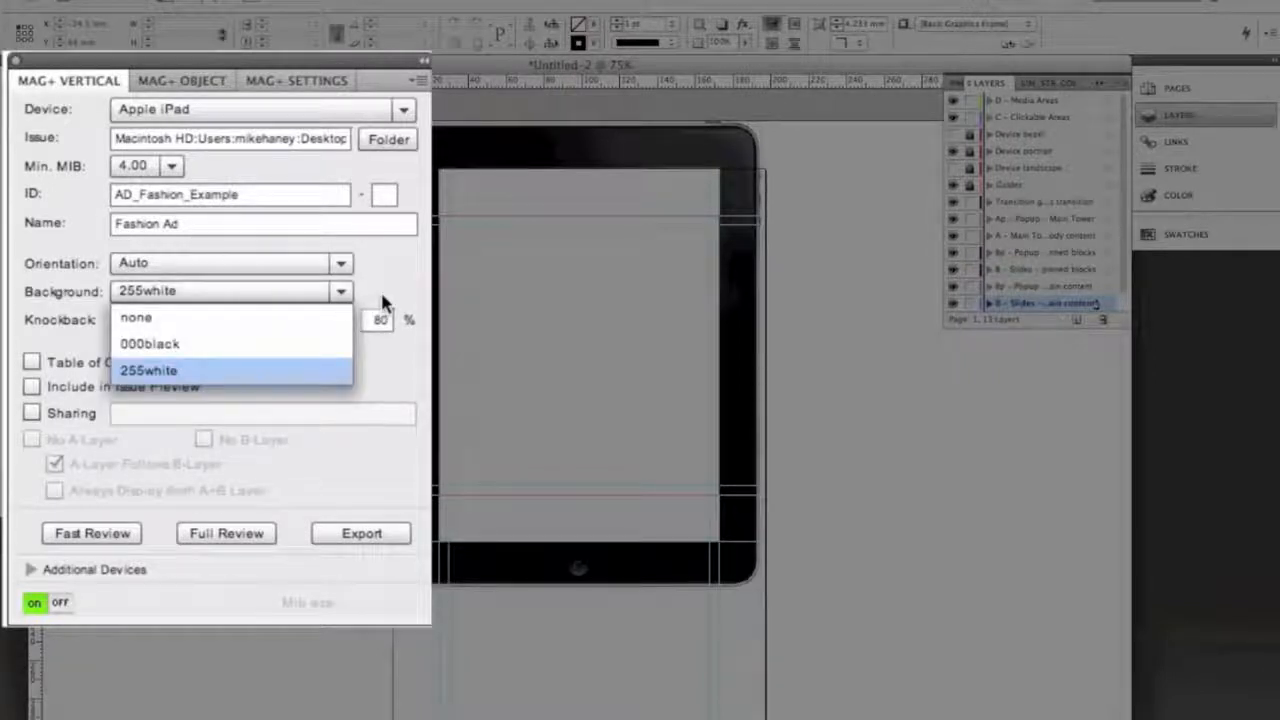
{"action": "left_click", "coordinate": [381, 296]}
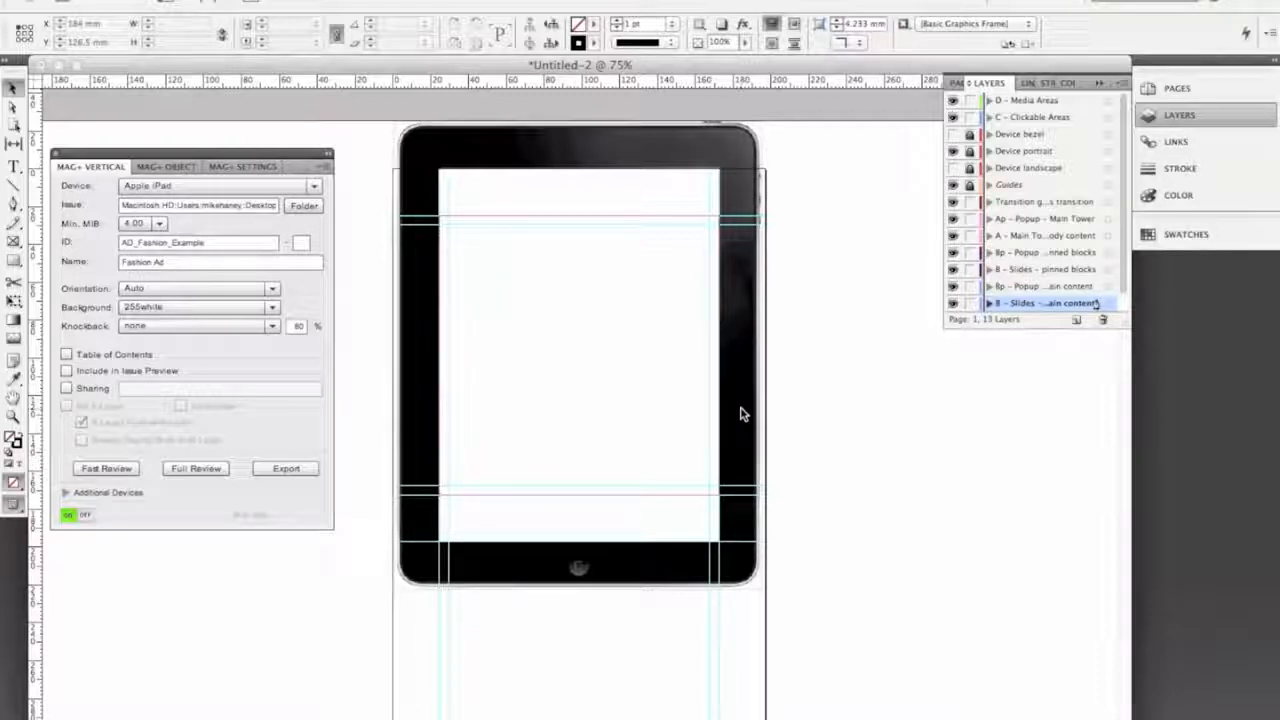
Open Pres-A-B-multiple pages-narrow A-layer.indd from the 01 Presentations styles folder of the Apple iPad samples in Sample Issue
{"action": "key", "text": "super+o"}
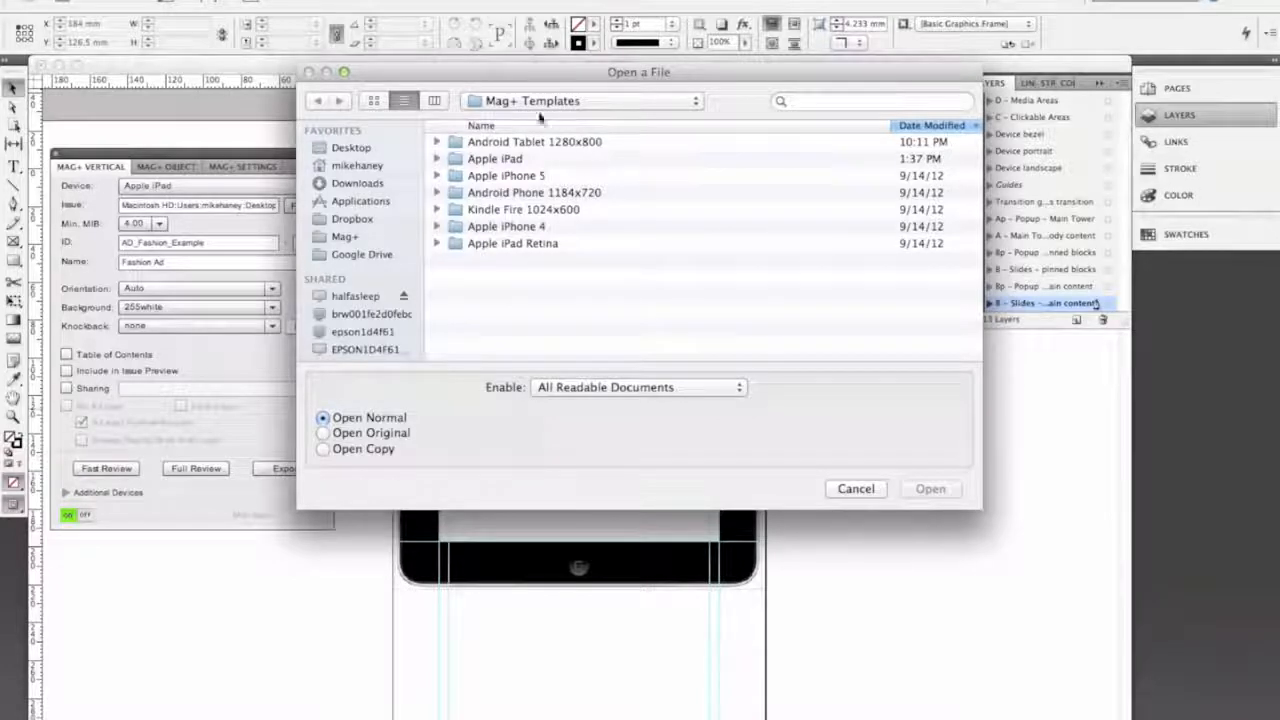
{"action": "left_click", "coordinate": [352, 148]}
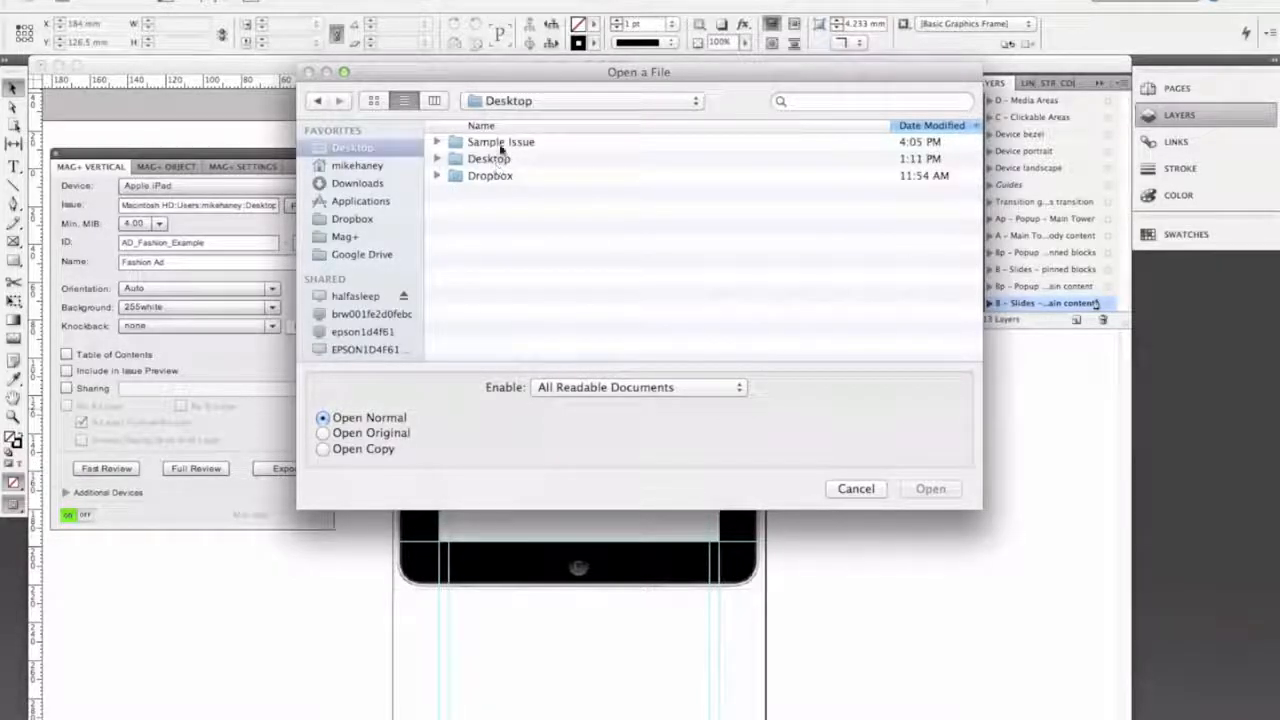
{"action": "double_click", "coordinate": [500, 145]}
{"action": "double_click", "coordinate": [514, 175]}
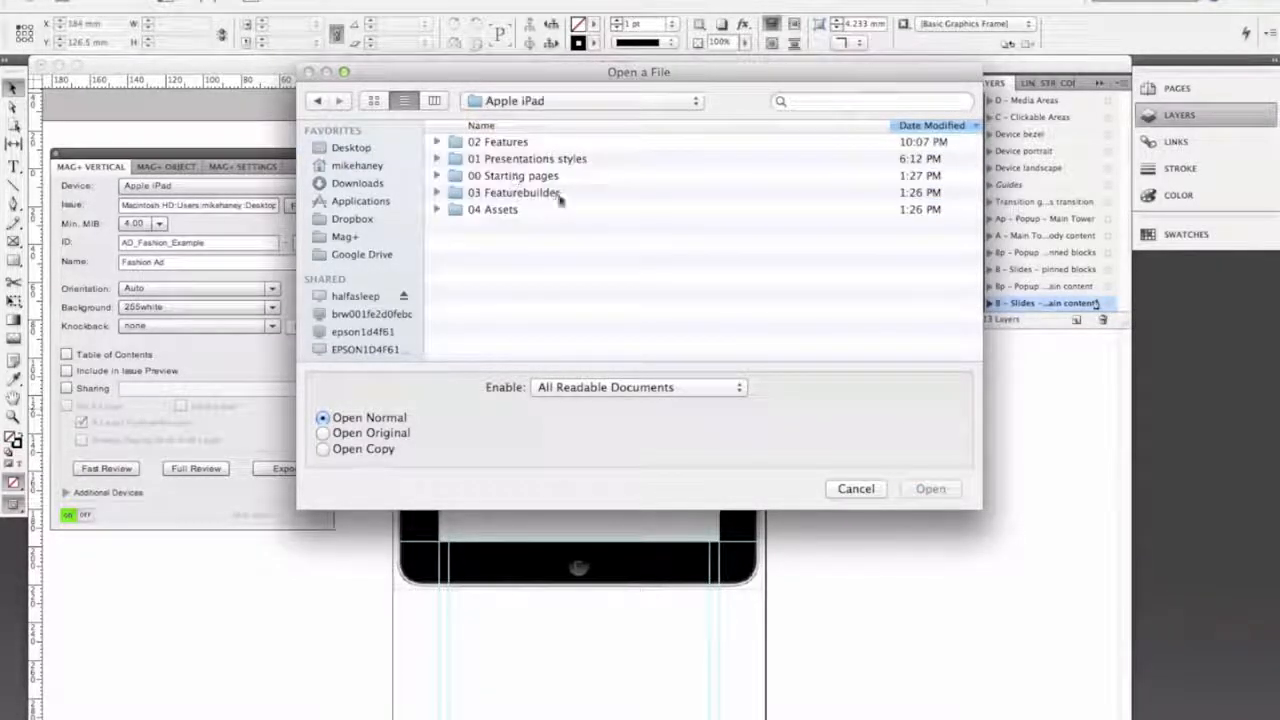
{"action": "left_click", "coordinate": [438, 162]}
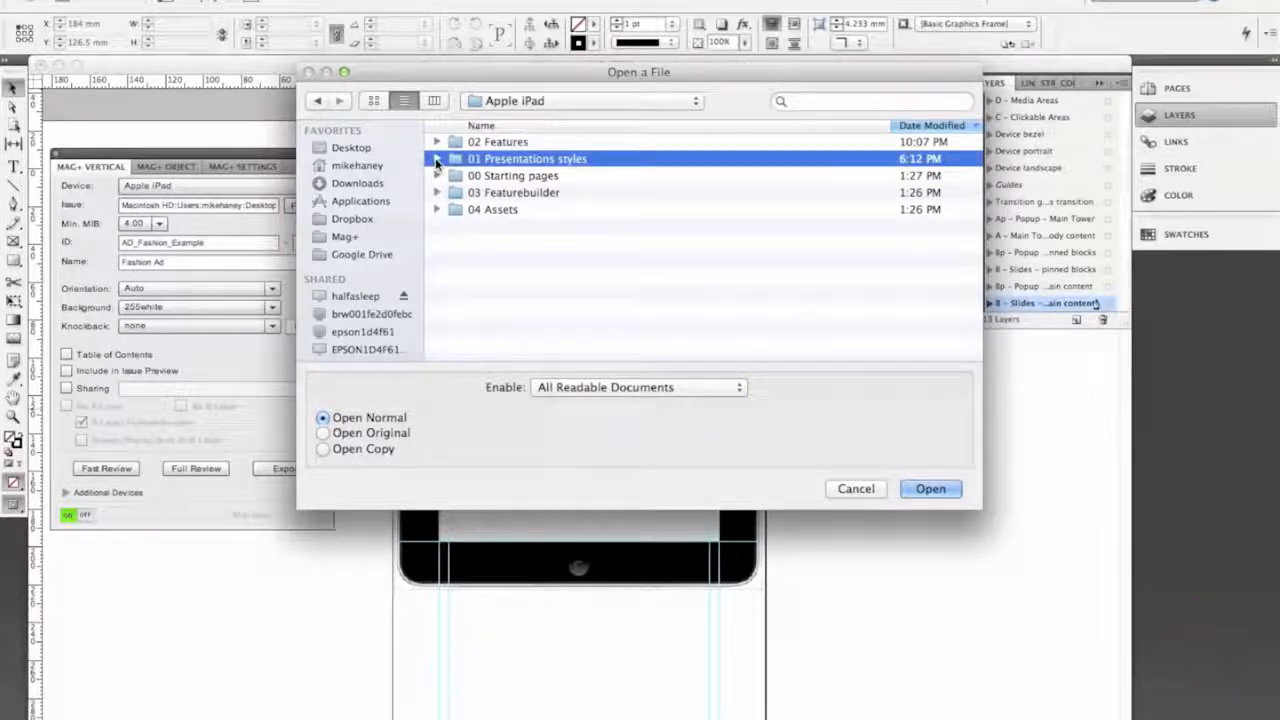
{"action": "left_click", "coordinate": [437, 162]}
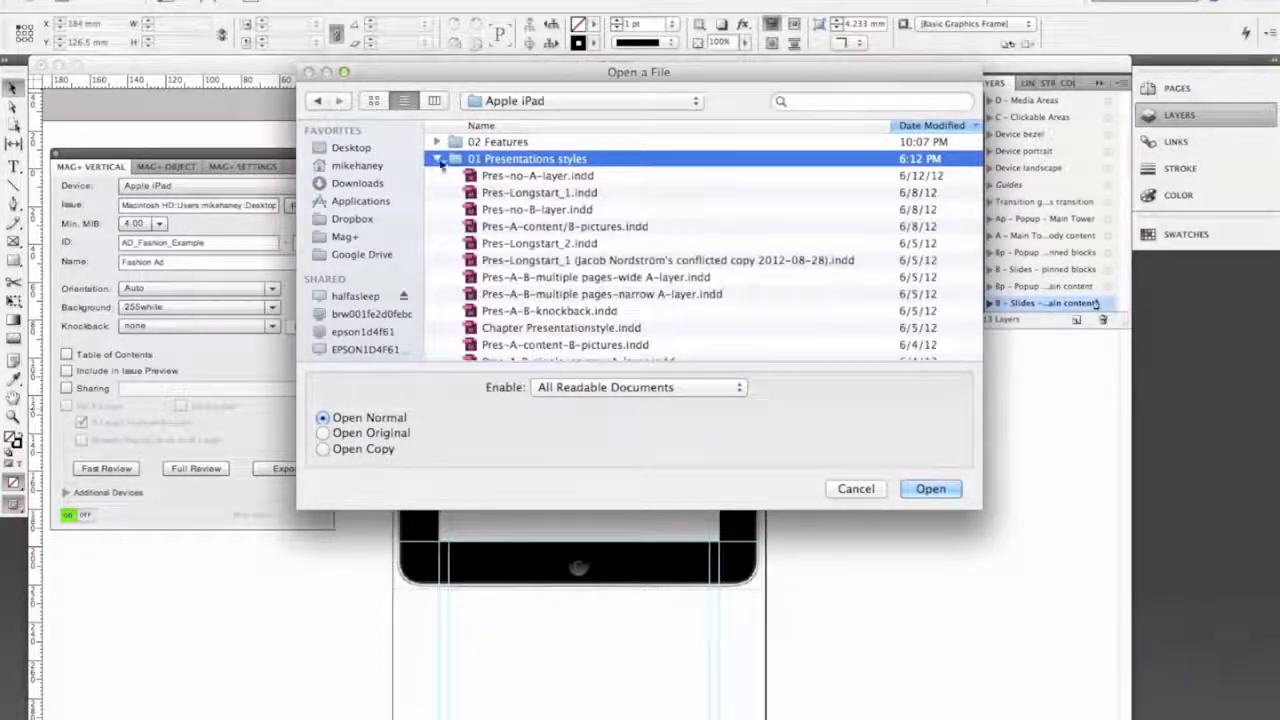
{"action": "left_click", "coordinate": [568, 278]}
{"action": "left_click", "coordinate": [546, 294]}
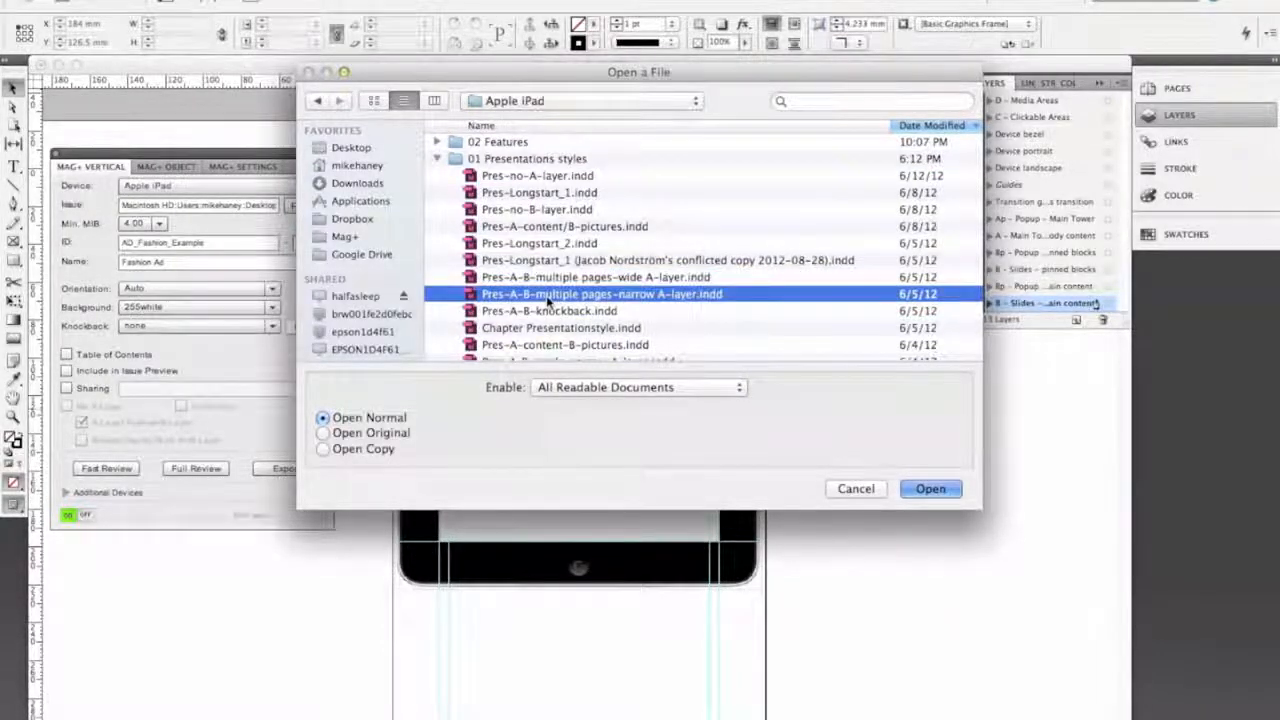
{"action": "double_click", "coordinate": [546, 294]}
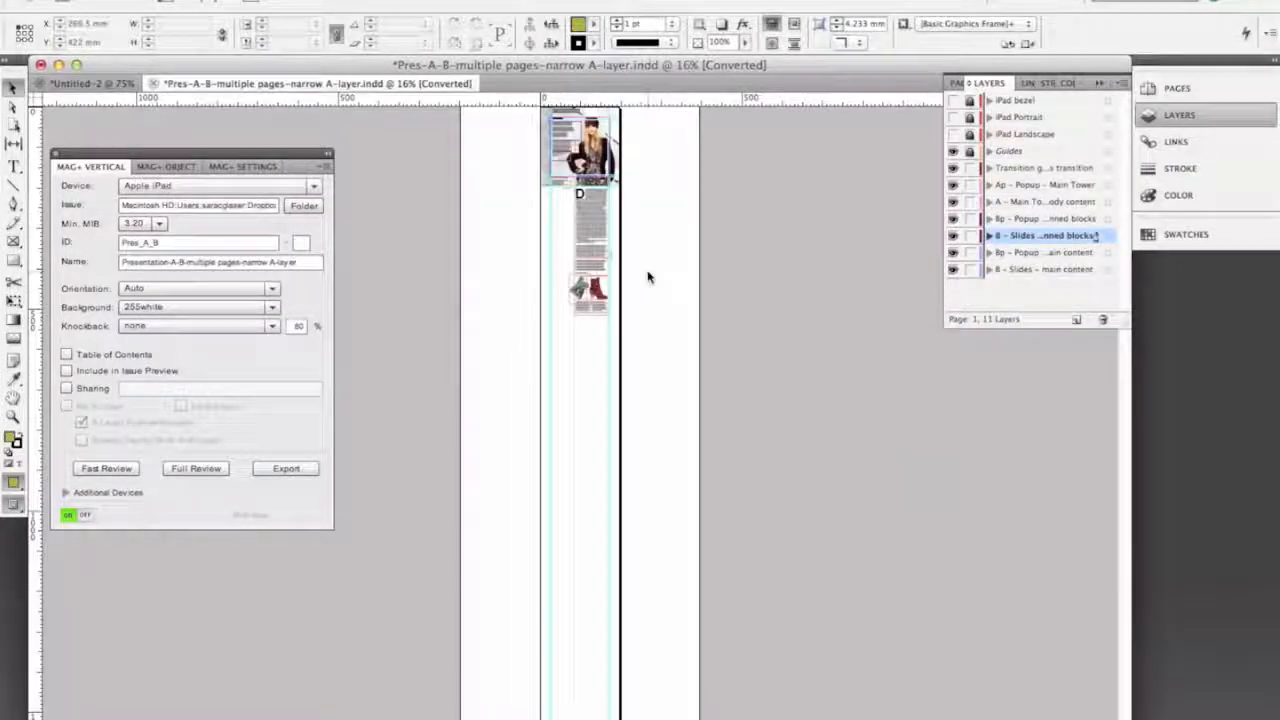
Examine the sample fashion layout against the blank vertical, checking which layers hold its headline block and body text
{"action": "key", "text": "super+space"}
{"action": "left_click_drag", "start_coordinate": [638, 296], "coordinate": [535, 118]}
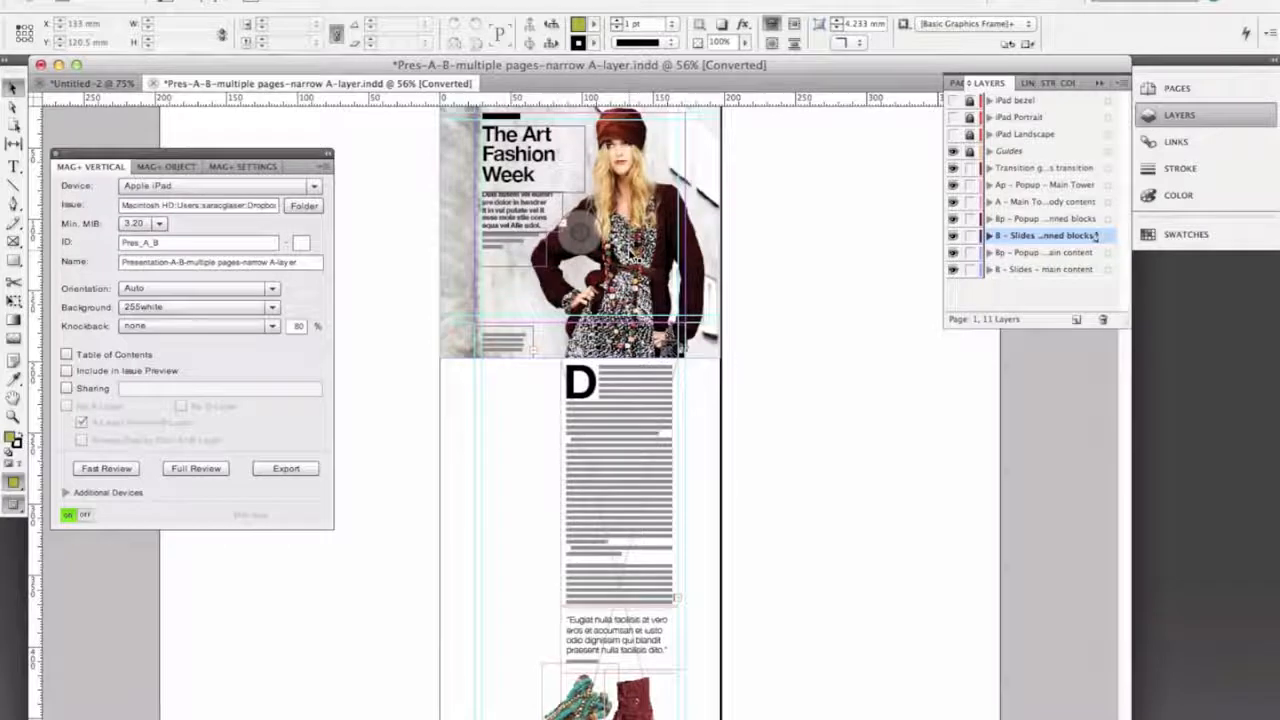
{"action": "scroll", "coordinate": [631, 254], "scroll_direction": "up", "scroll_amount": 3}
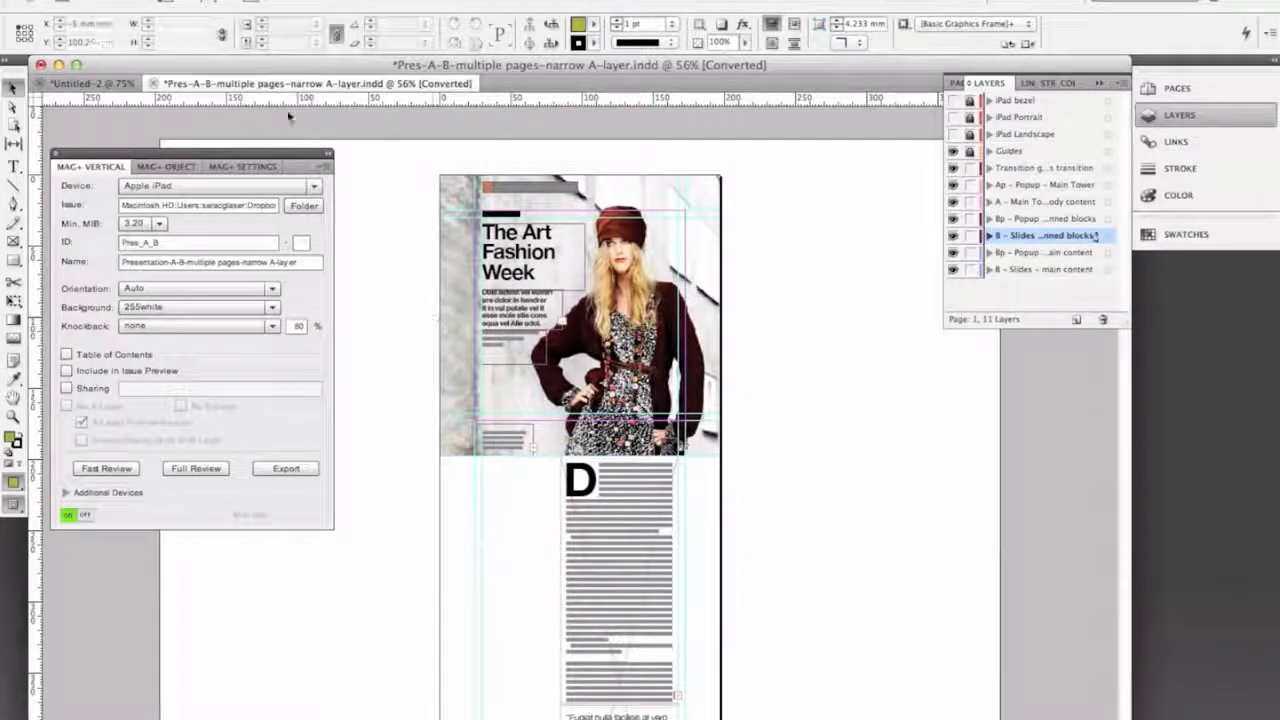
{"action": "left_click", "coordinate": [92, 83]}
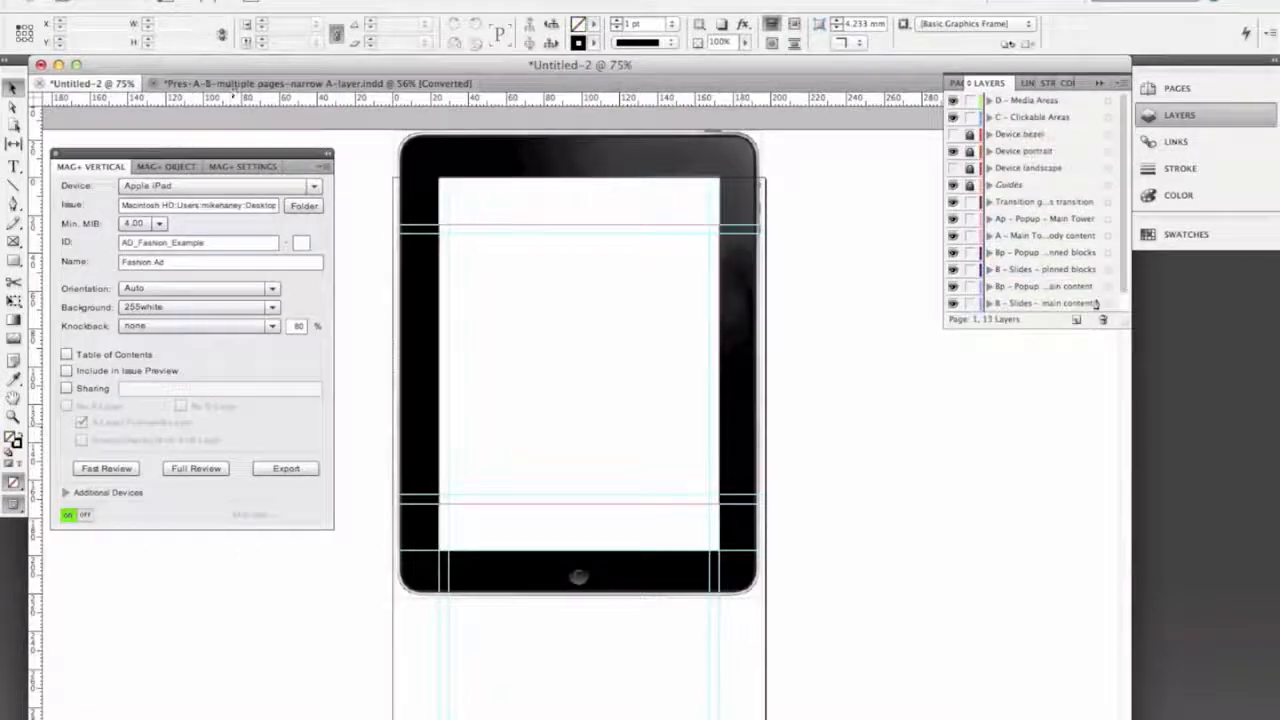
{"action": "left_click", "coordinate": [320, 84]}
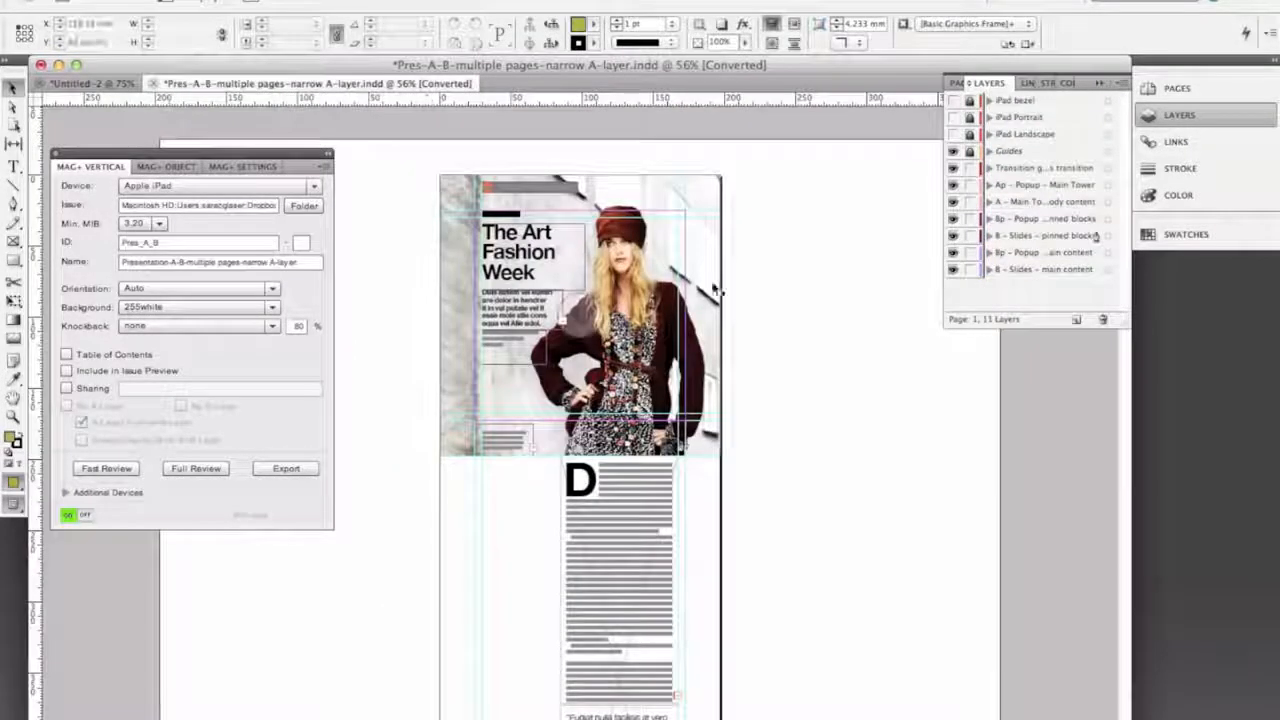
{"action": "left_click", "coordinate": [1096, 236]}
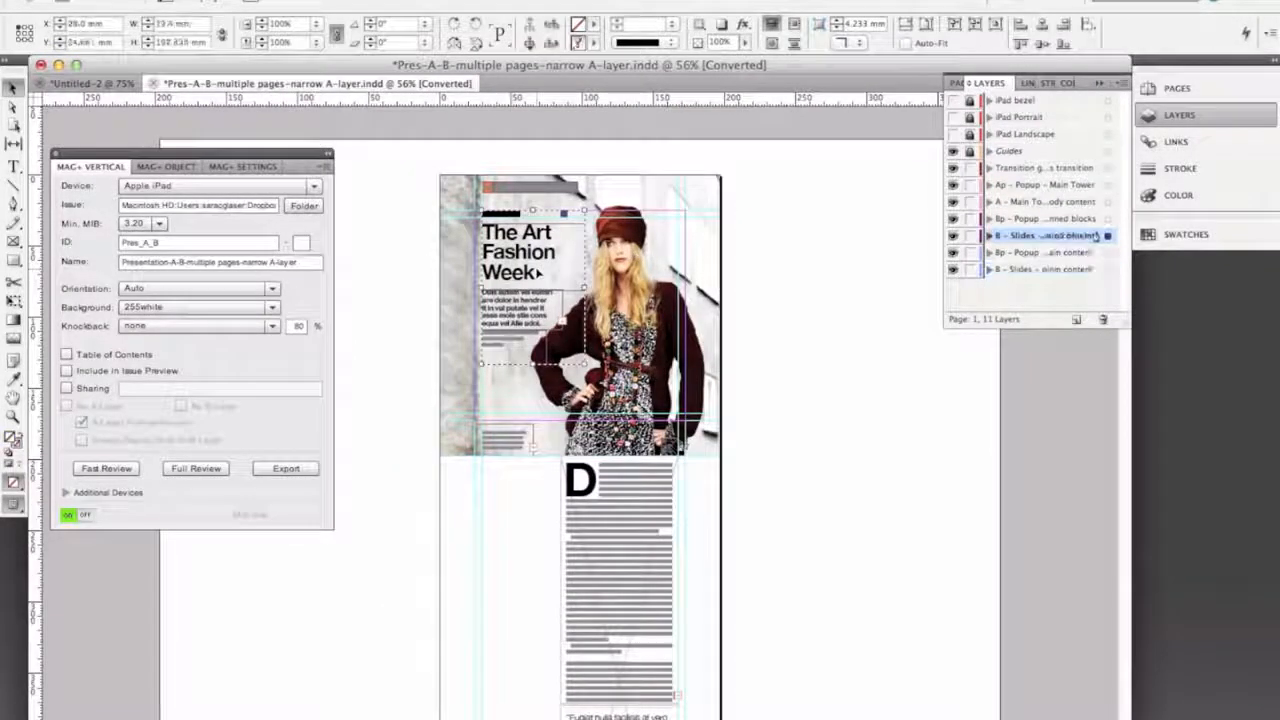
{"action": "left_click", "coordinate": [1096, 202]}
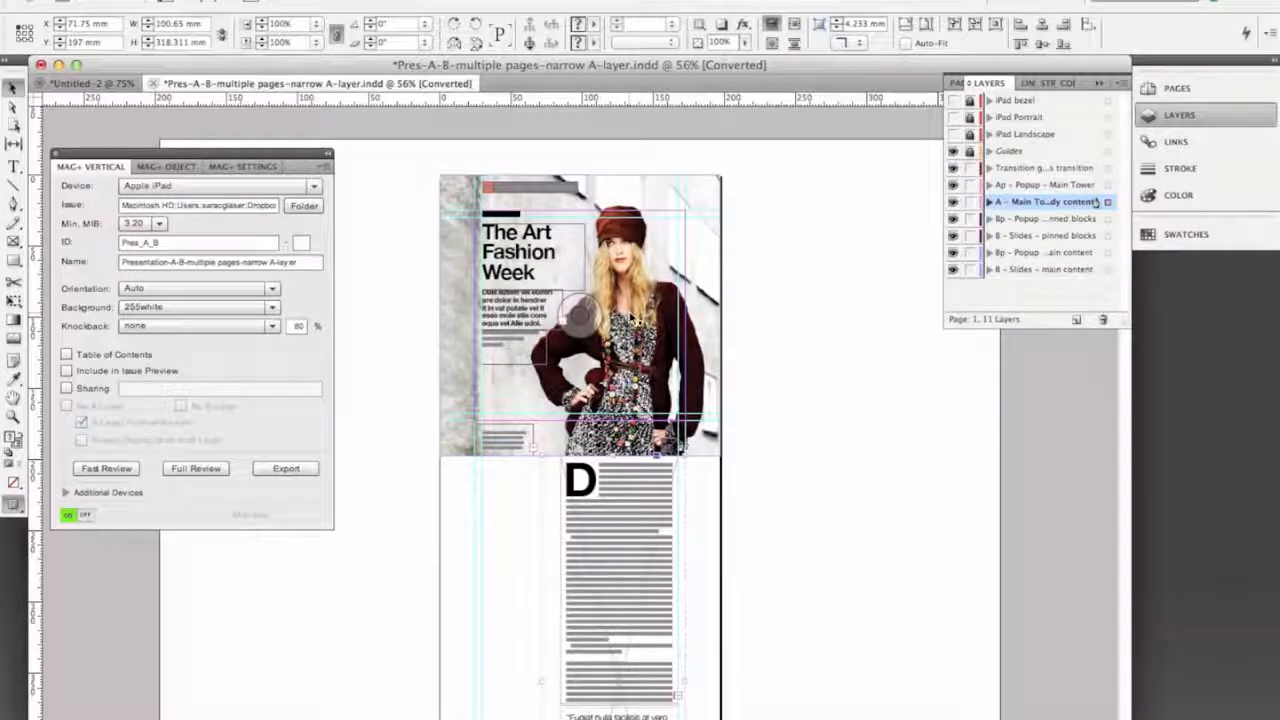
Copy the fashion photo from the sample layout onto the new vertical's B - Slides main content layer and align it to X 0, Y 0 mm
{"action": "left_click", "coordinate": [658, 218]}
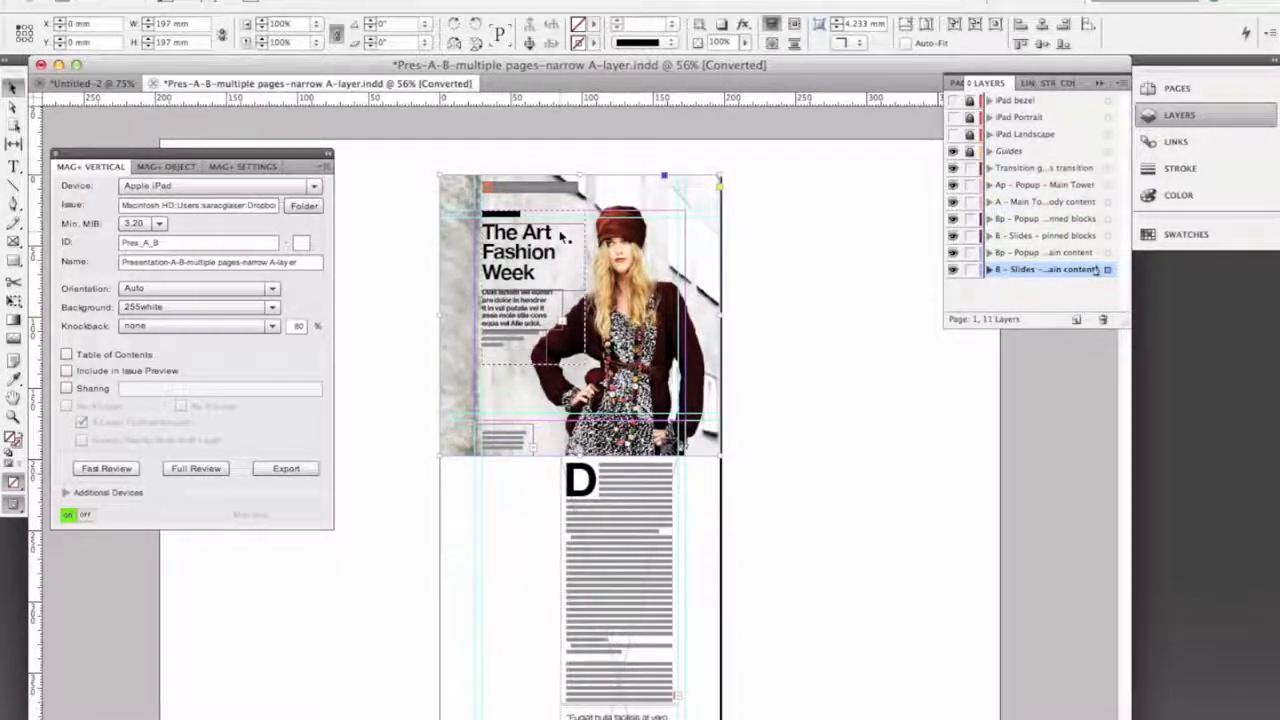
{"action": "left_click", "coordinate": [105, 83]}
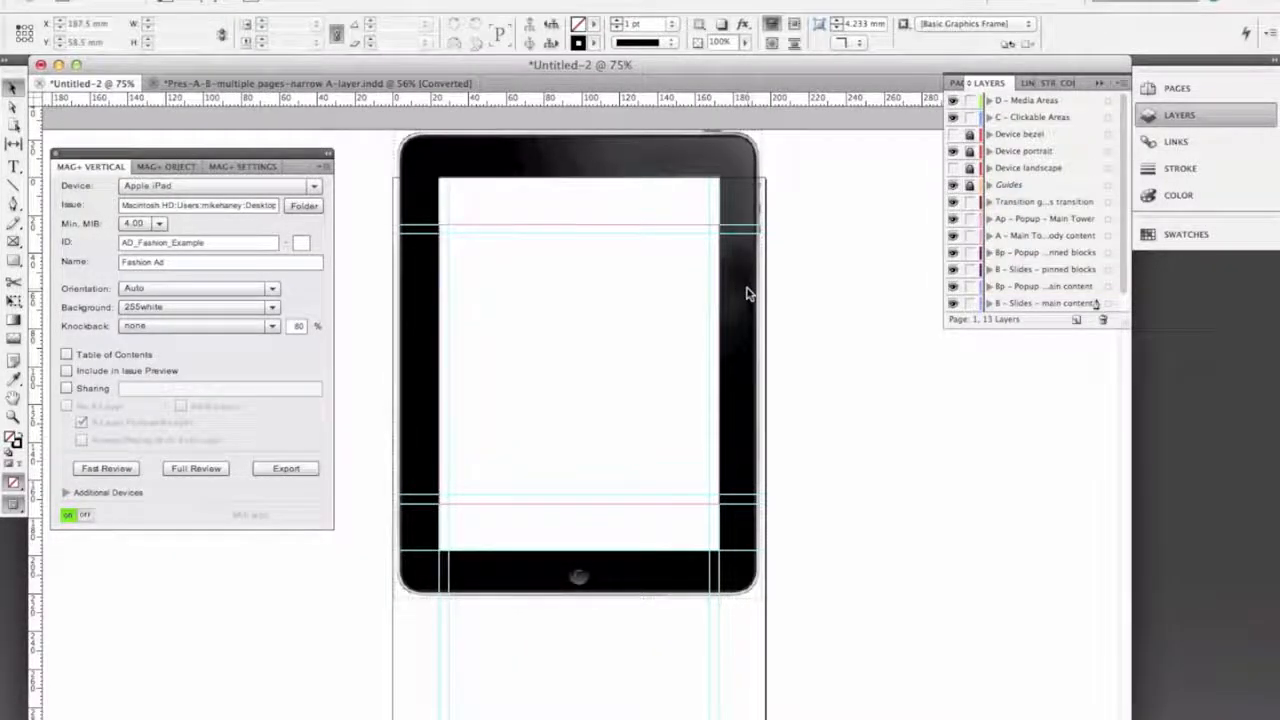
{"action": "key", "text": "super+v"}
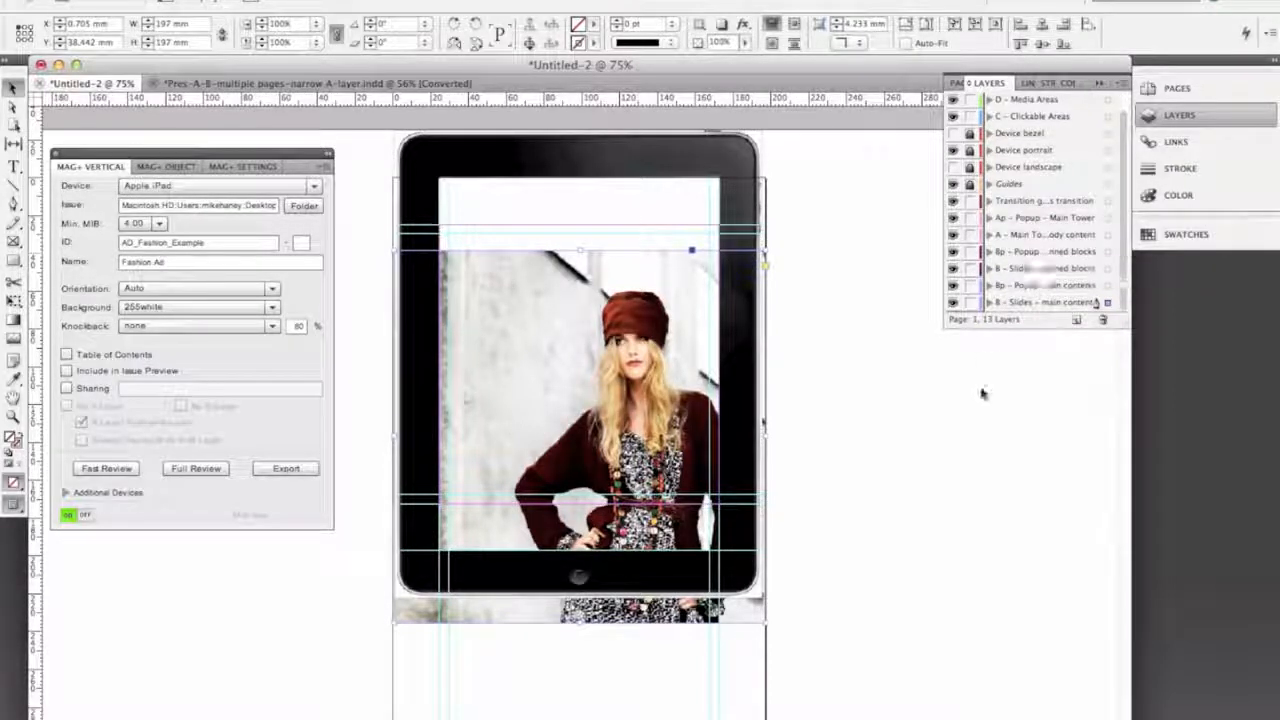
{"action": "left_click_drag", "start_coordinate": [640, 375], "coordinate": [643, 308]}
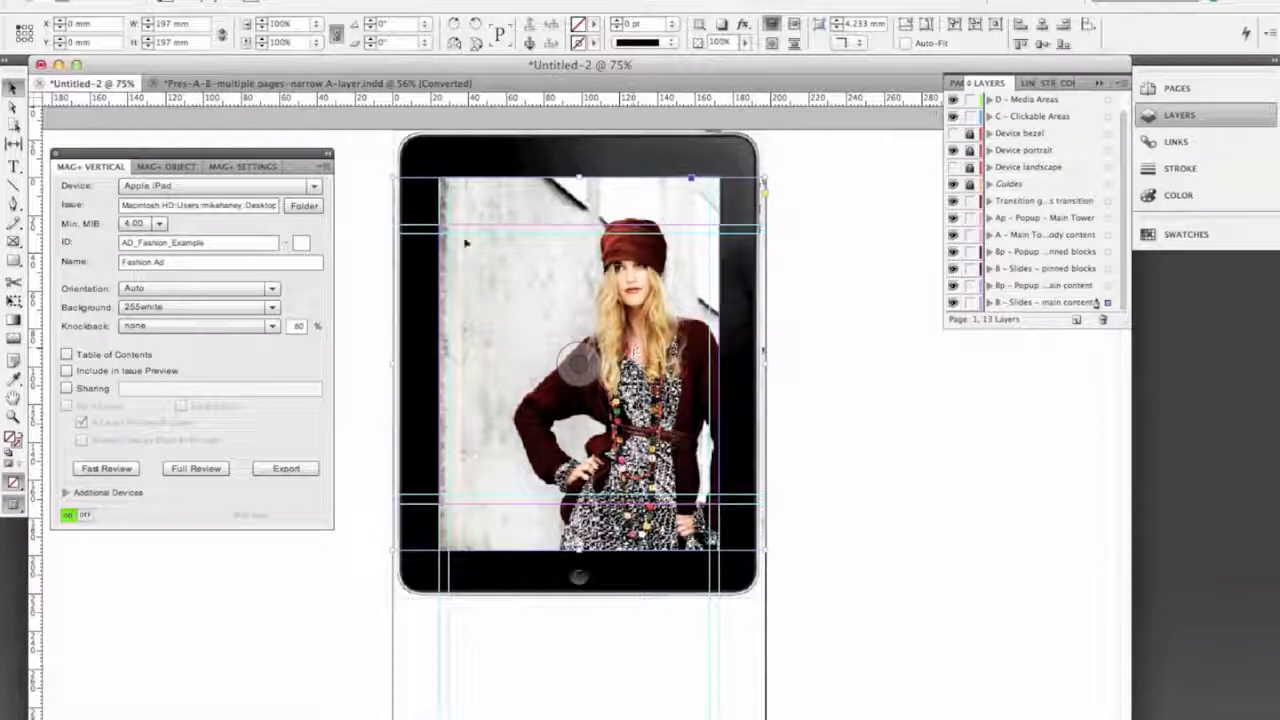
Copy the sample's body text tower onto the new vertical's A - Main Tower layer, placing it over the photo at about X 15, Y 120.5 mm
{"action": "left_click", "coordinate": [322, 85]}
{"action": "left_click", "coordinate": [646, 528]}
{"action": "scroll", "coordinate": [647, 529], "scroll_direction": "down", "scroll_amount": 2}
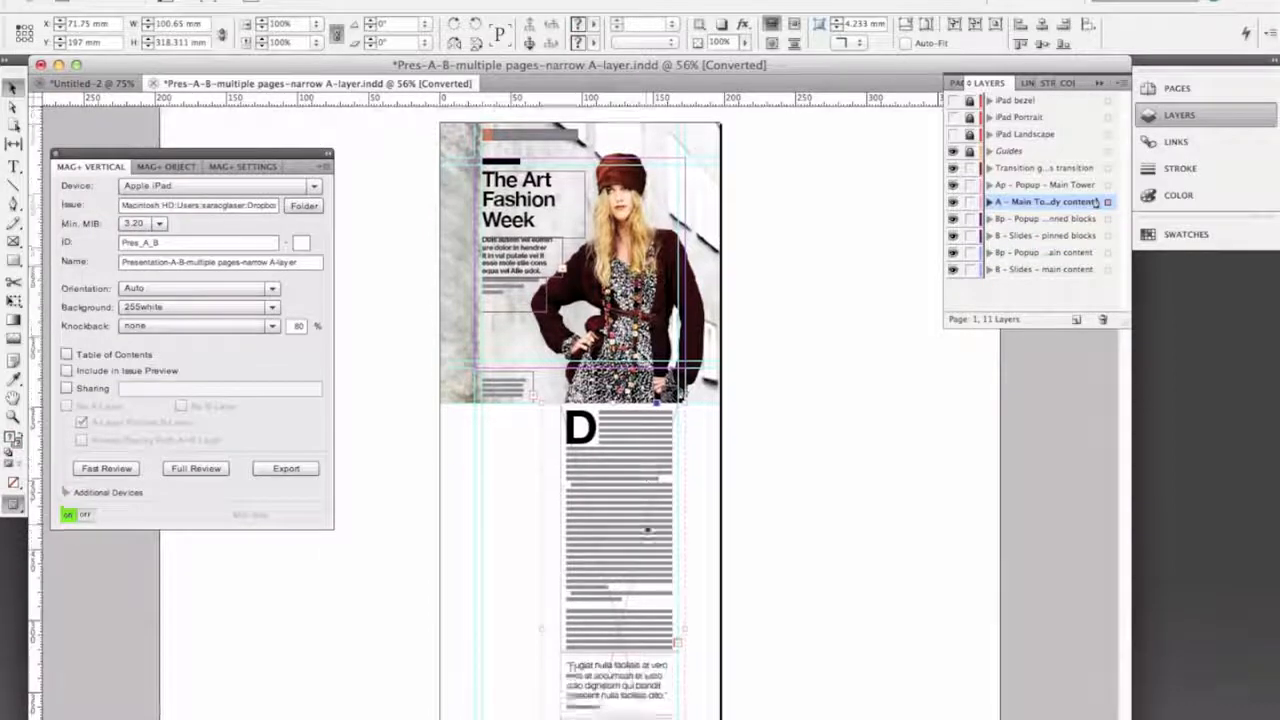
{"action": "scroll", "coordinate": [647, 529], "scroll_direction": "down", "scroll_amount": 6}
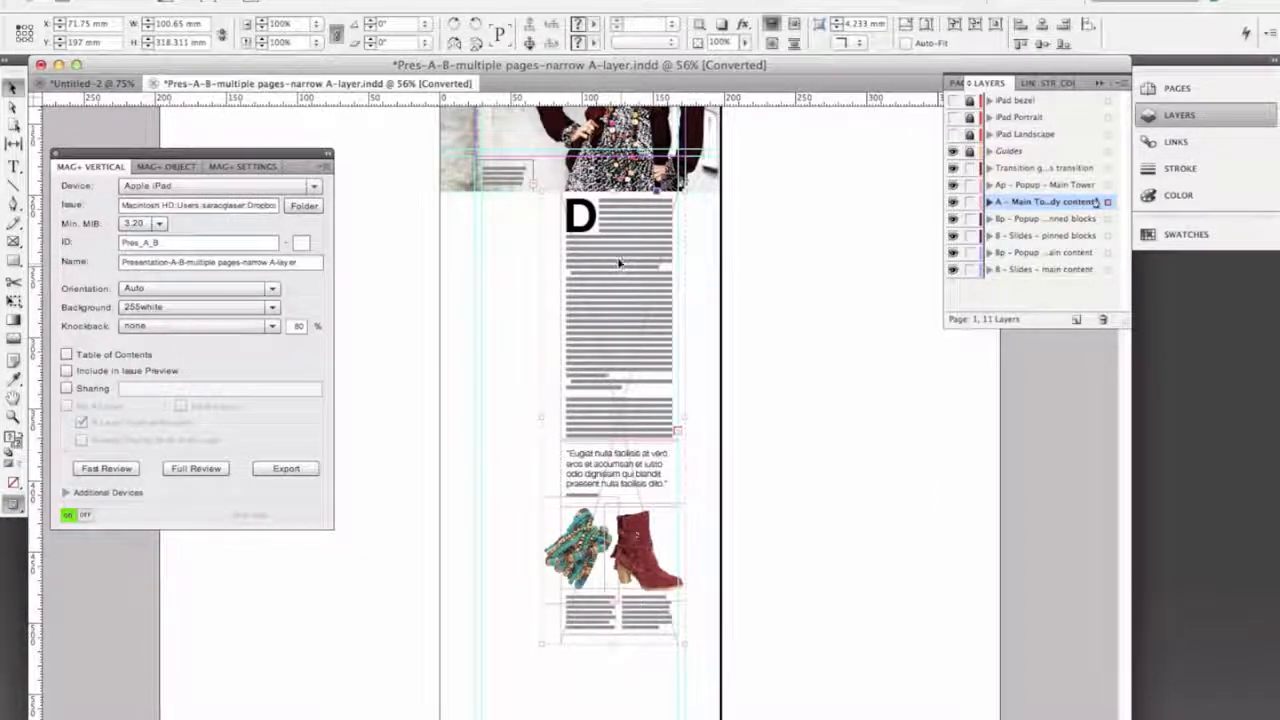
{"action": "left_click", "coordinate": [88, 84]}
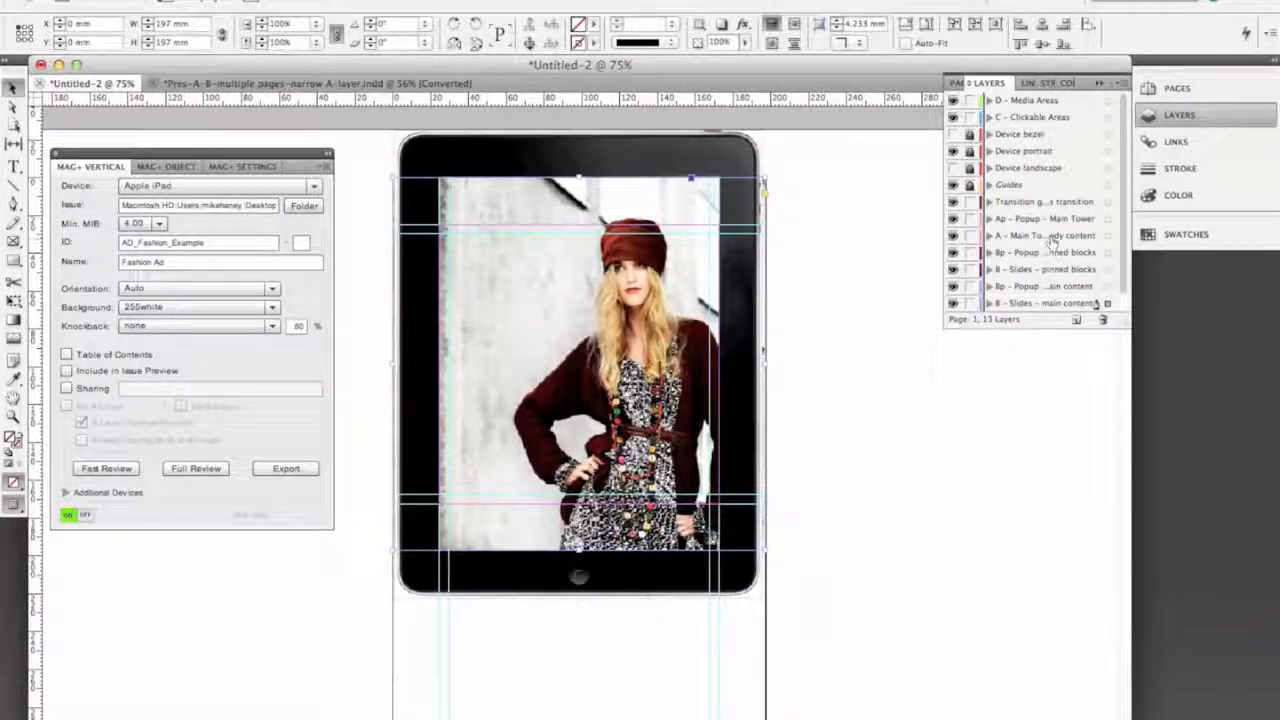
{"action": "left_click", "coordinate": [1094, 237]}
{"action": "key", "text": "super+v"}
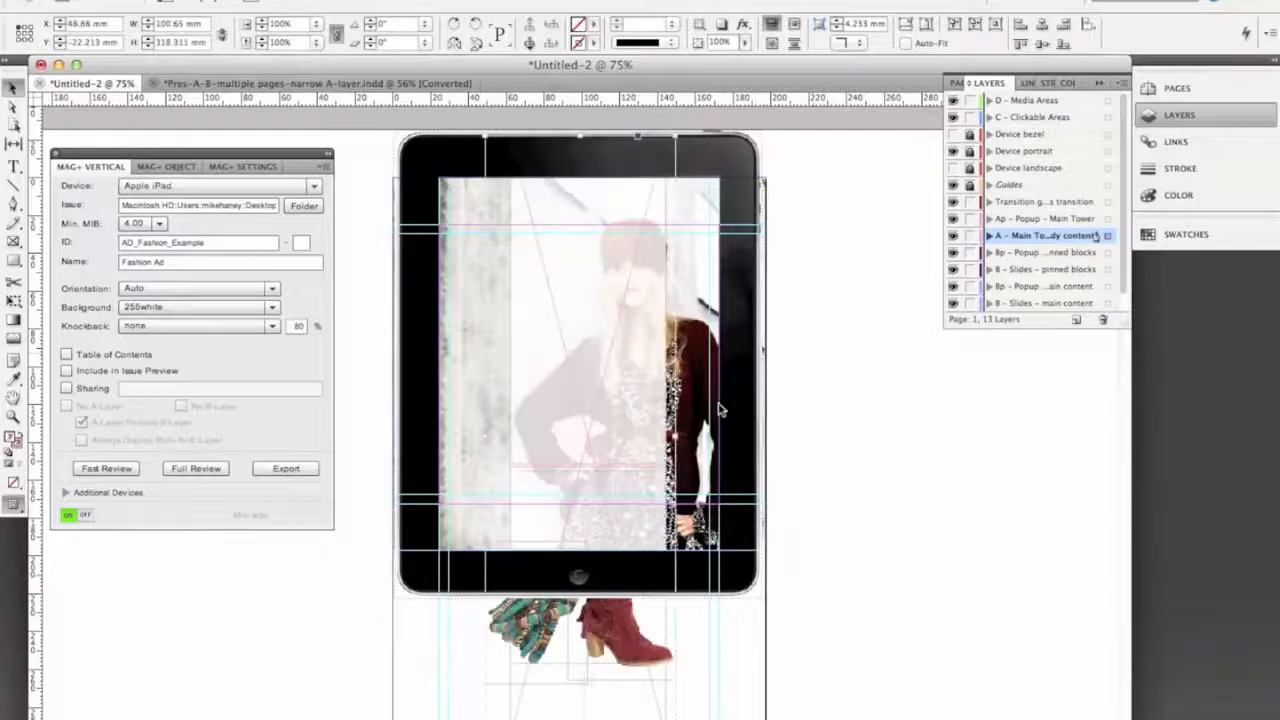
{"action": "left_click_drag", "start_coordinate": [578, 412], "coordinate": [535, 470]}
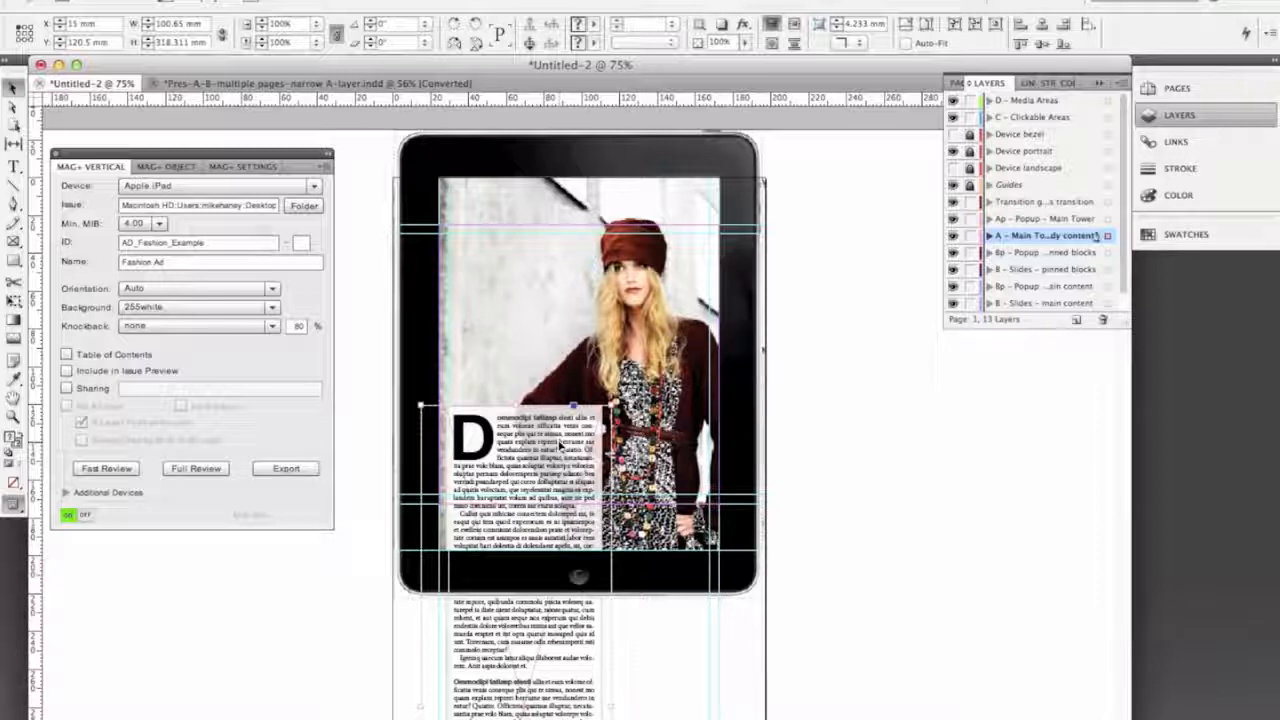
{"action": "left_click", "coordinate": [578, 363]}
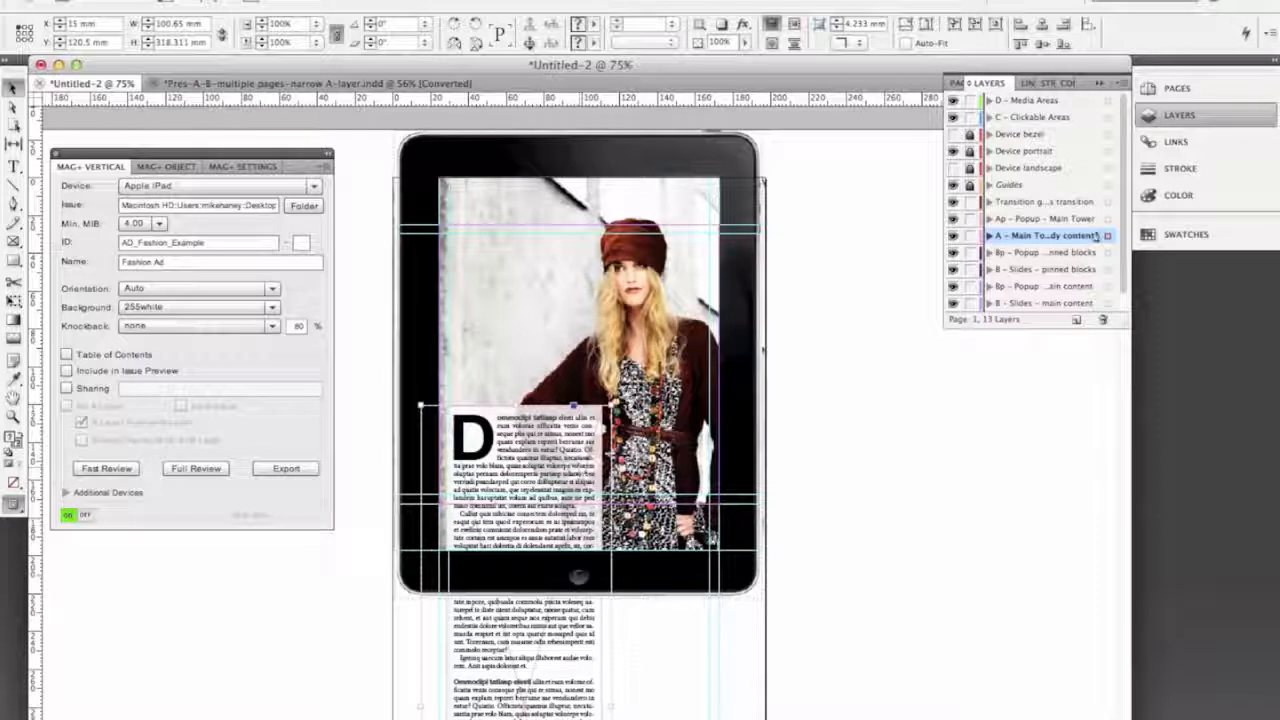
Check the mag+ reviewer library on the mirrored iPad, and the Push Review to Device choice in the Mag+ settings
{"action": "mouse_move", "coordinate": [700, 717]}
{"action": "left_click", "coordinate": [796, 705]}
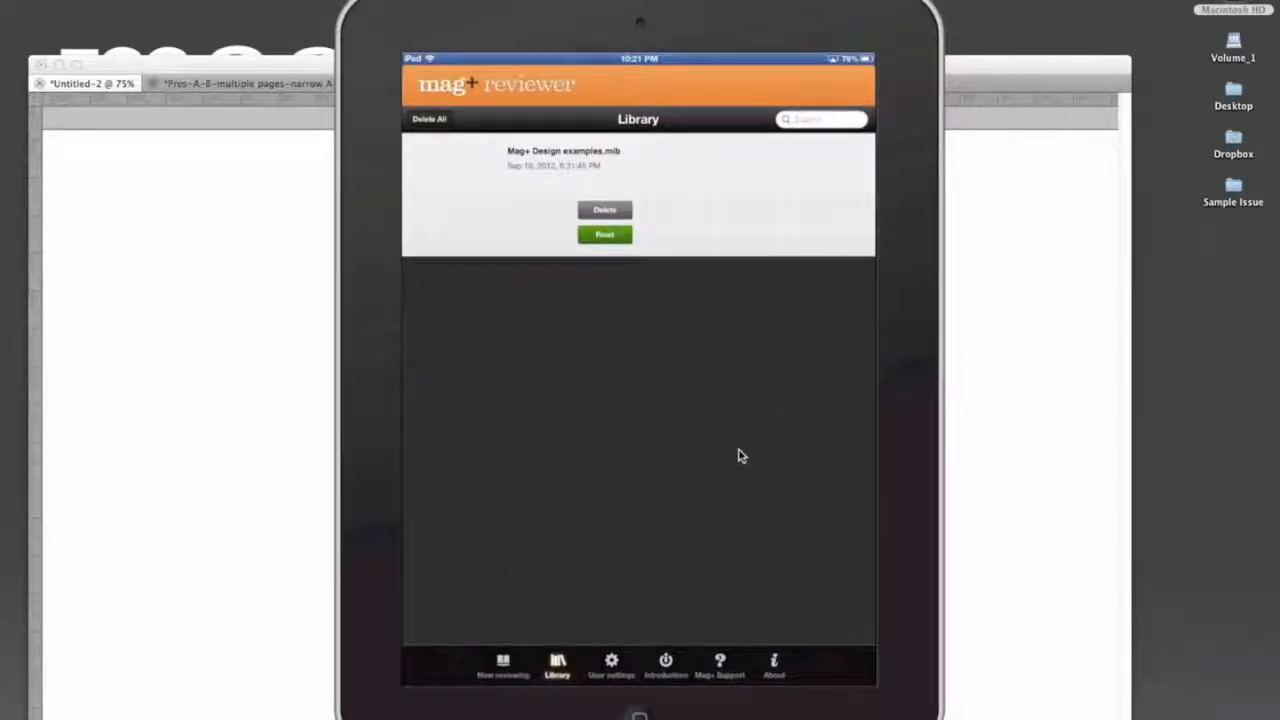
{"action": "left_click", "coordinate": [297, 523]}
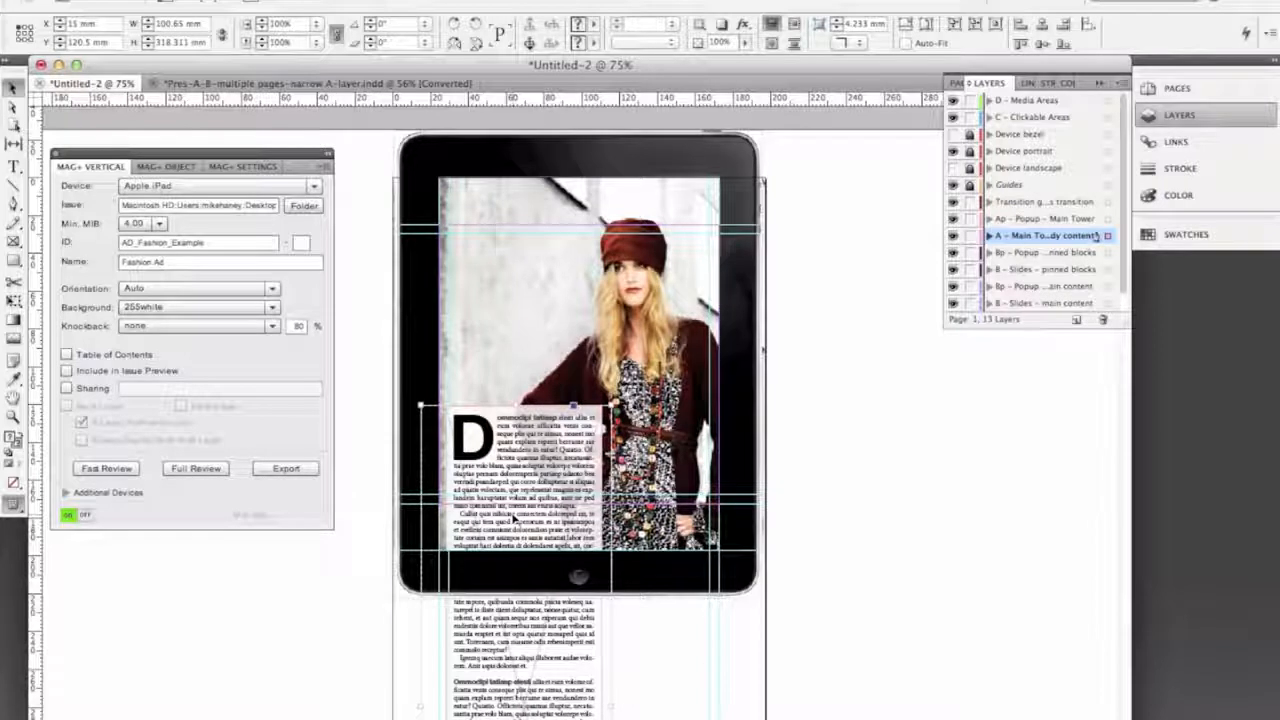
{"action": "left_click", "coordinate": [258, 165]}
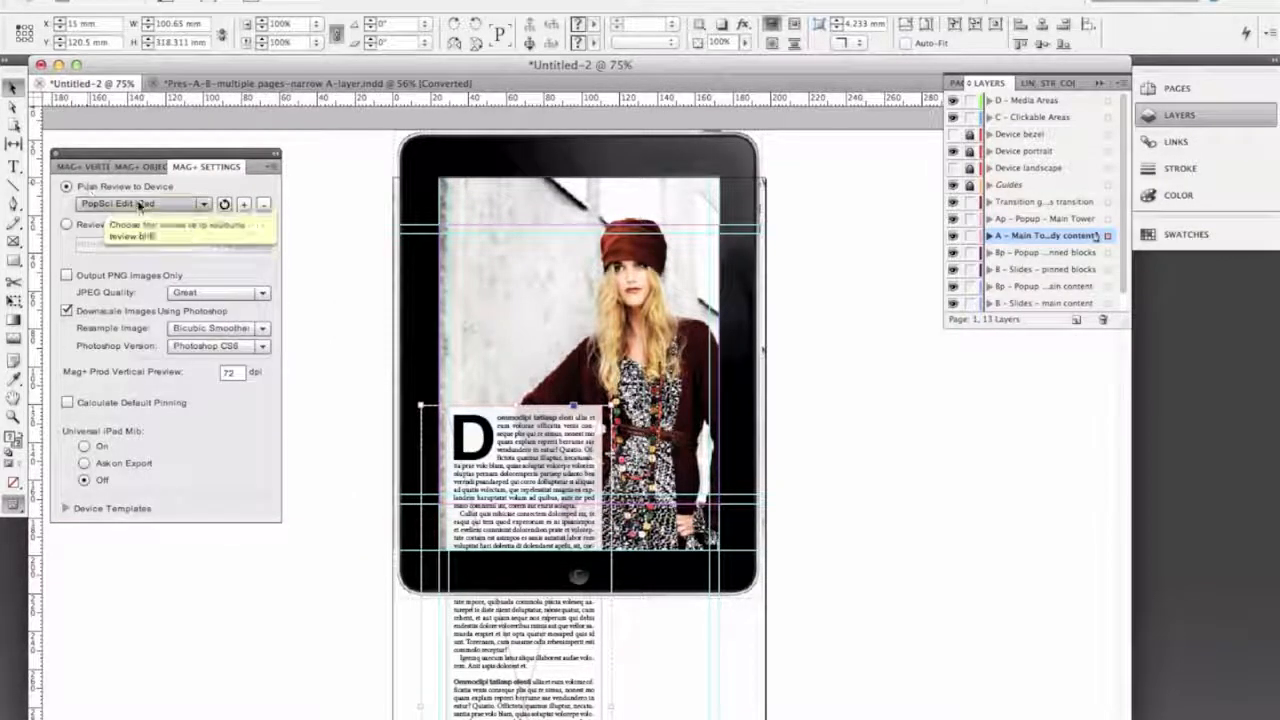
{"action": "left_click", "coordinate": [101, 170]}
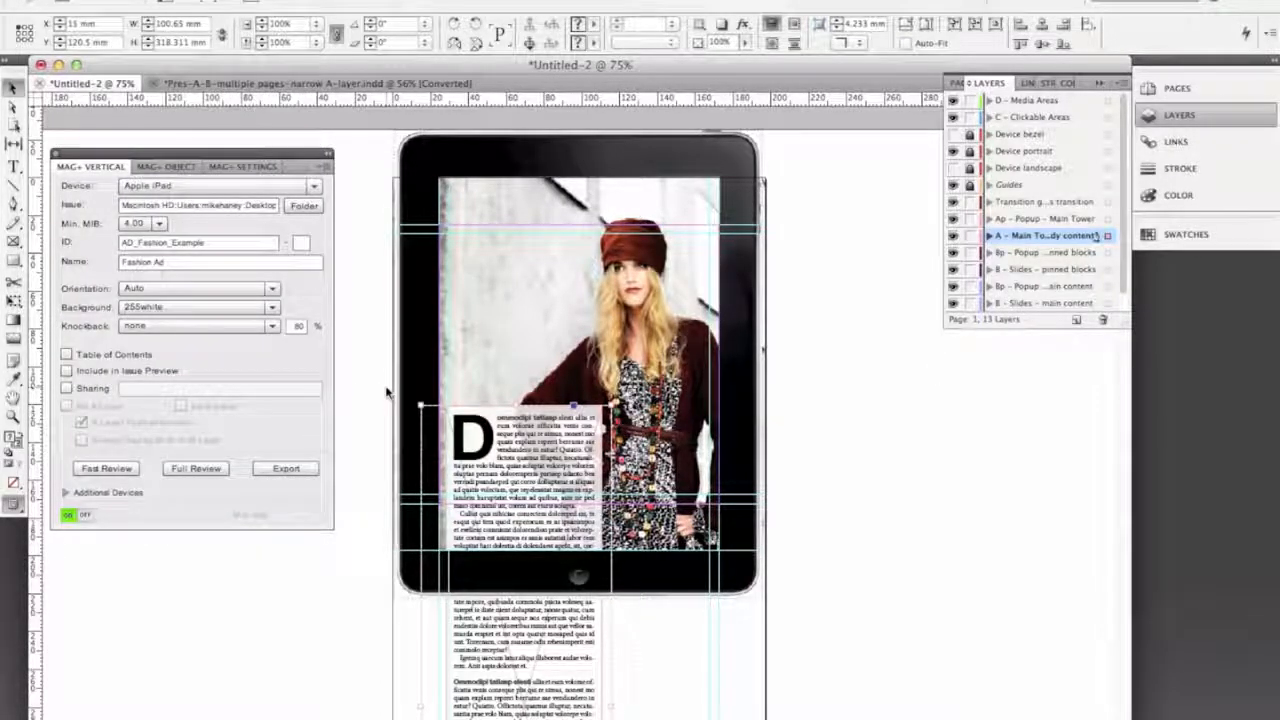
Save the new vertical as Sample in the 02 Features folder
{"action": "key", "text": "super+s"}
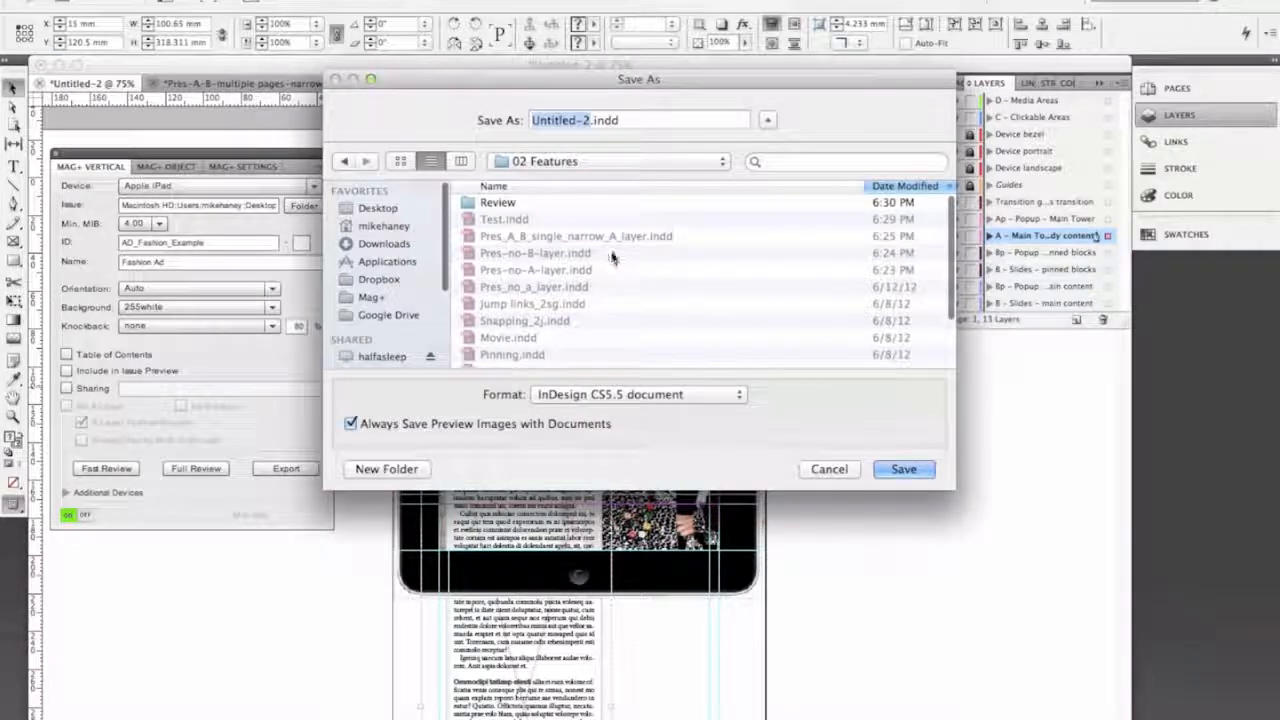
{"action": "type", "text": "Sample"}
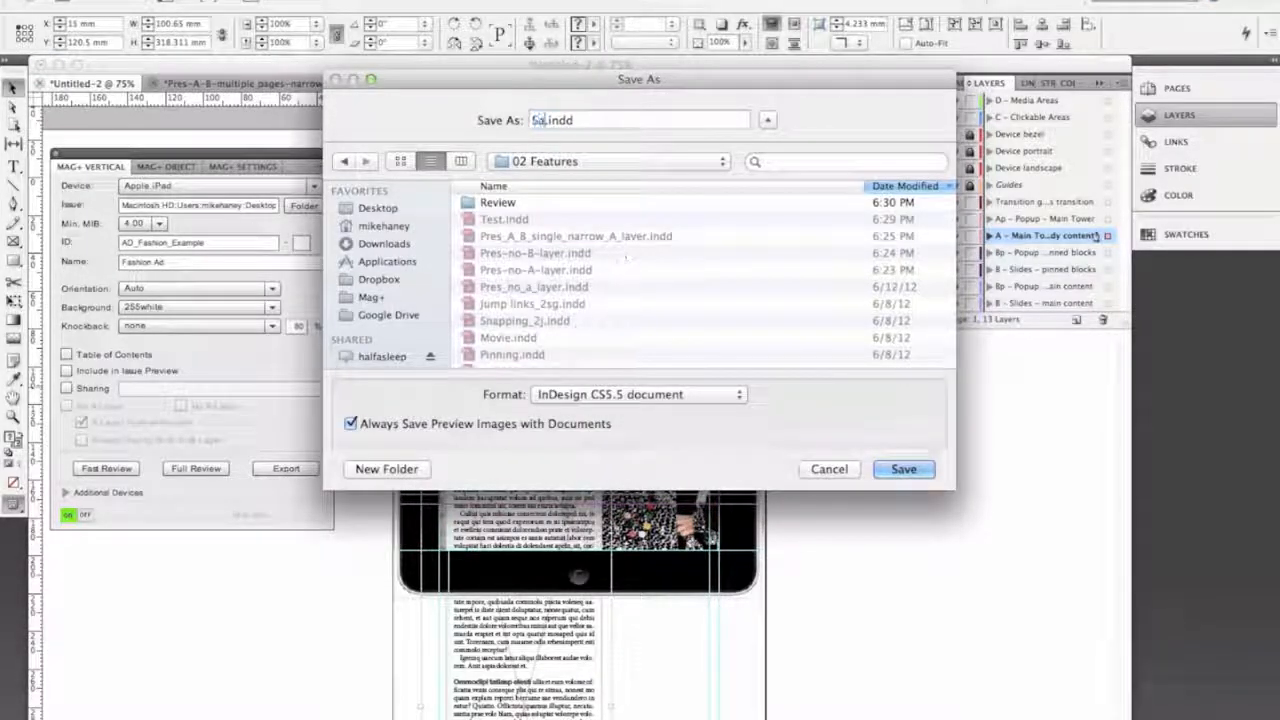
{"action": "key", "text": "Return"}
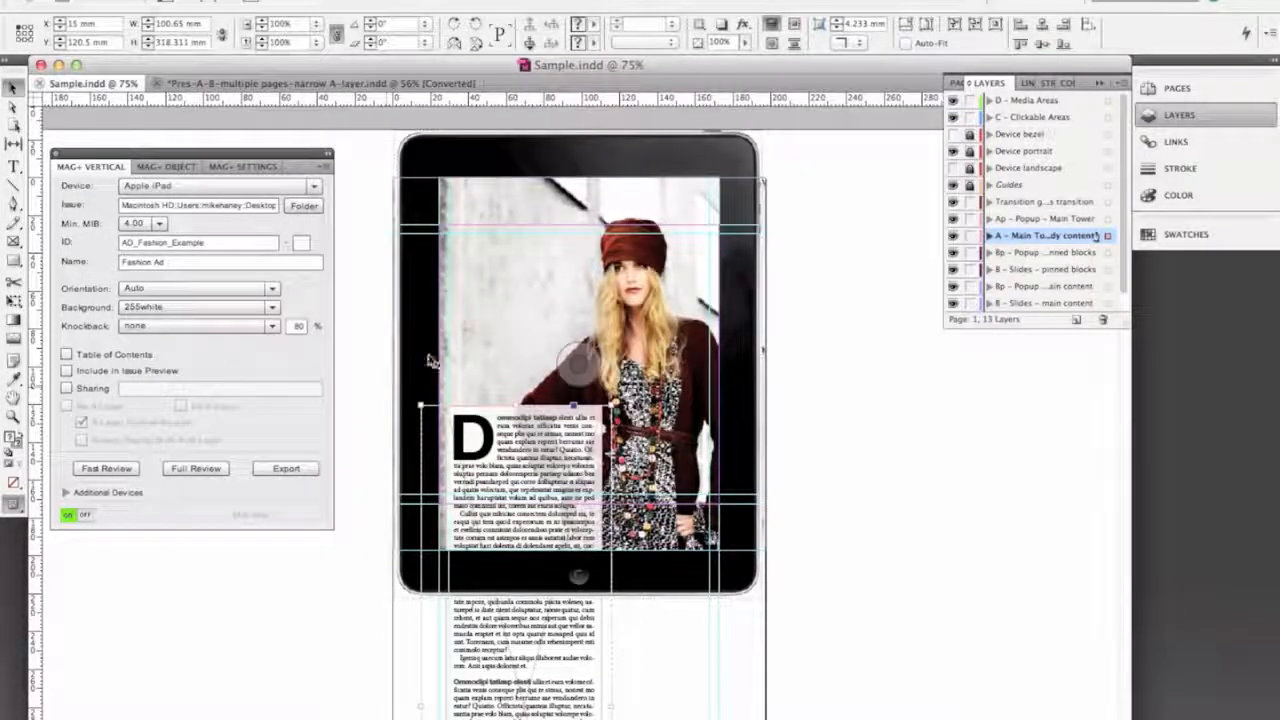
Run a Fast Review of the vertical and check the photo and body text tower on the mirrored iPad
{"action": "left_click", "coordinate": [112, 470]}
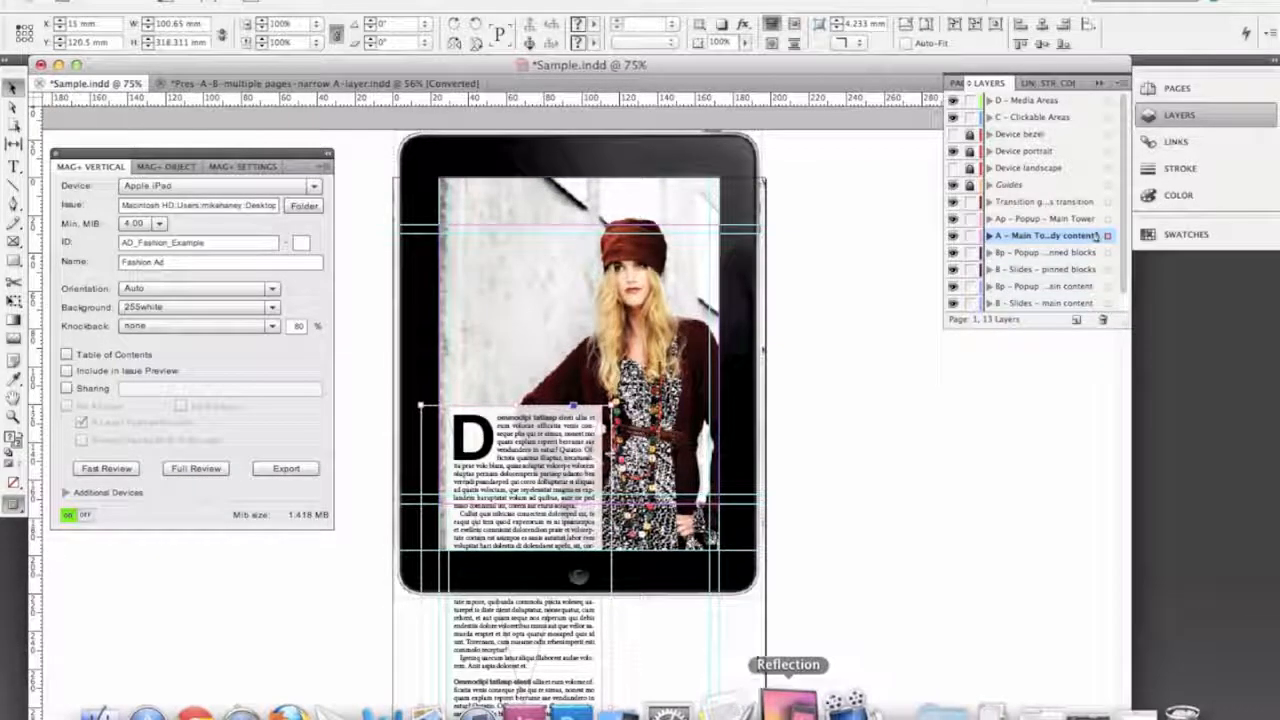
{"action": "left_click", "coordinate": [771, 703]}
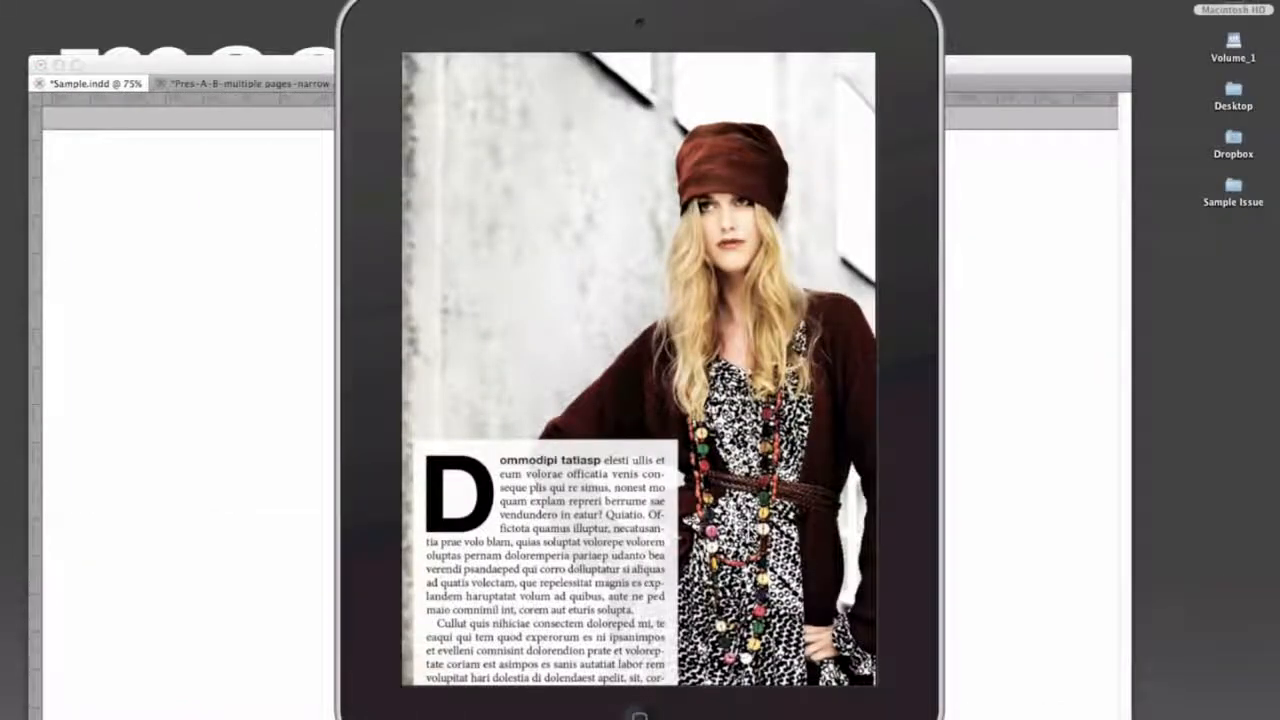
{"action": "left_click", "coordinate": [994, 486]}
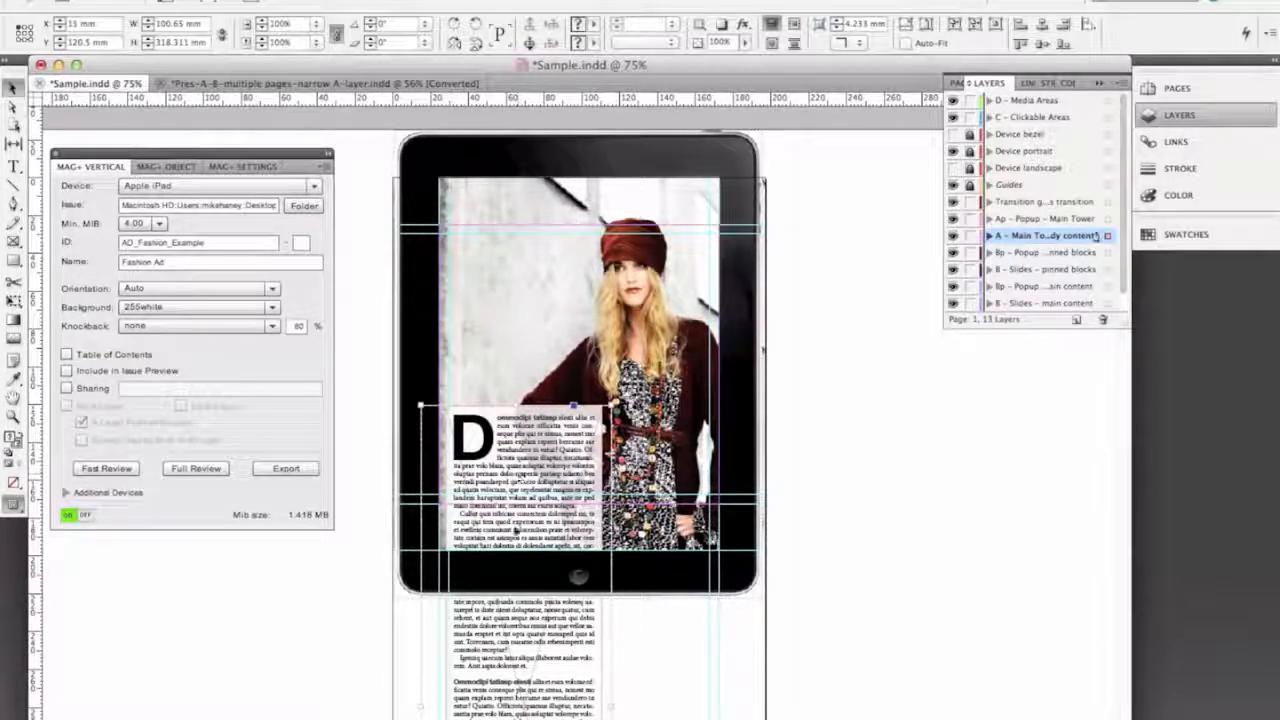
{"action": "mouse_move", "coordinate": [743, 710]}
{"action": "left_click", "coordinate": [797, 705]}
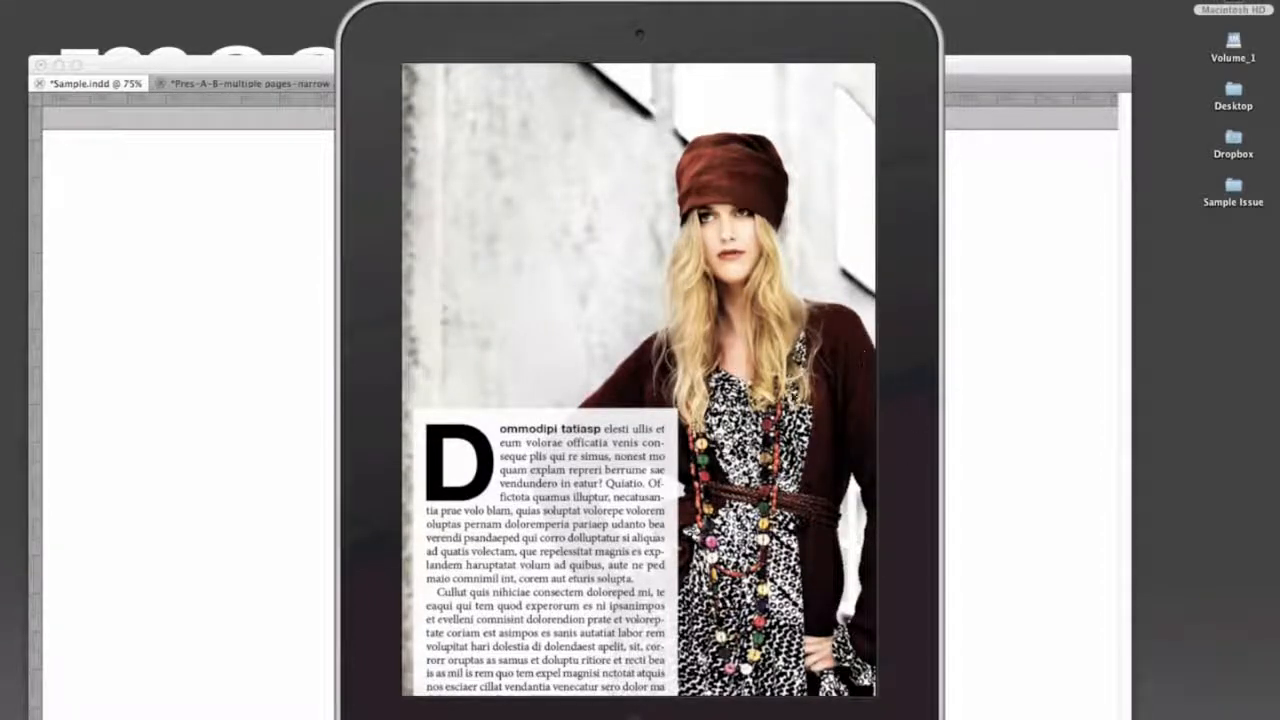
{"action": "left_click", "coordinate": [671, 318]}
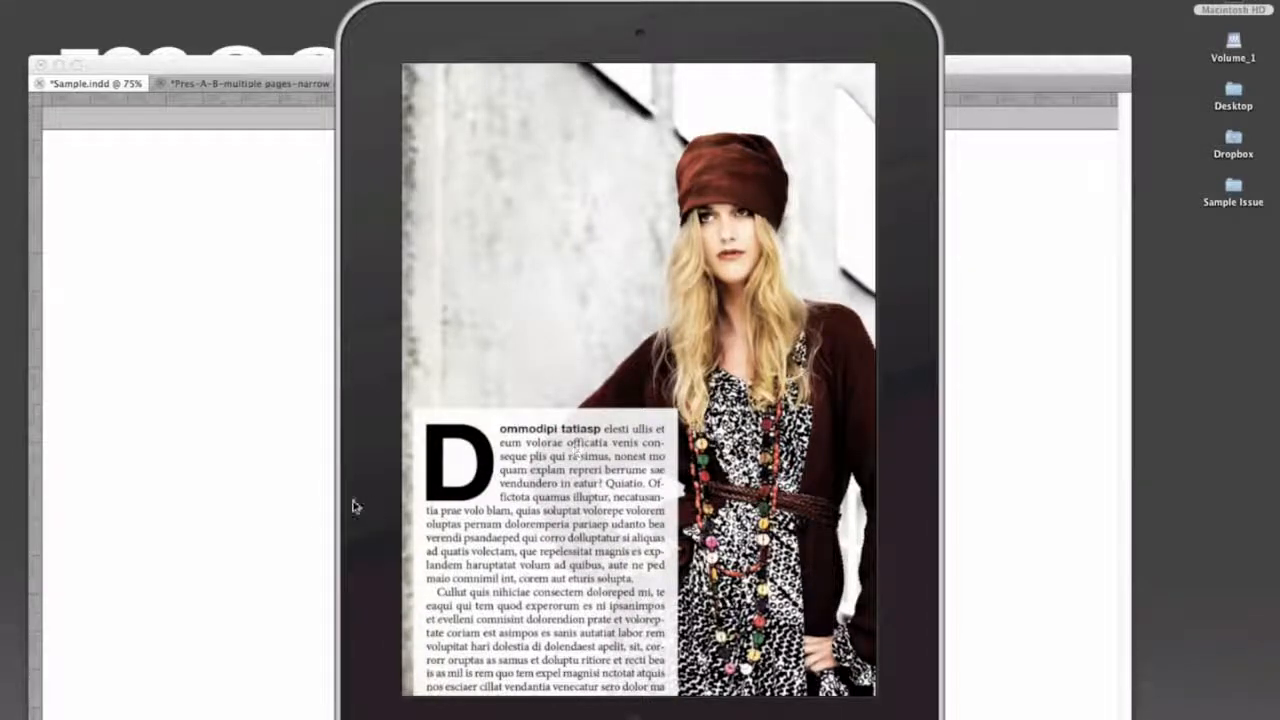
{"action": "key", "text": "super+q"}
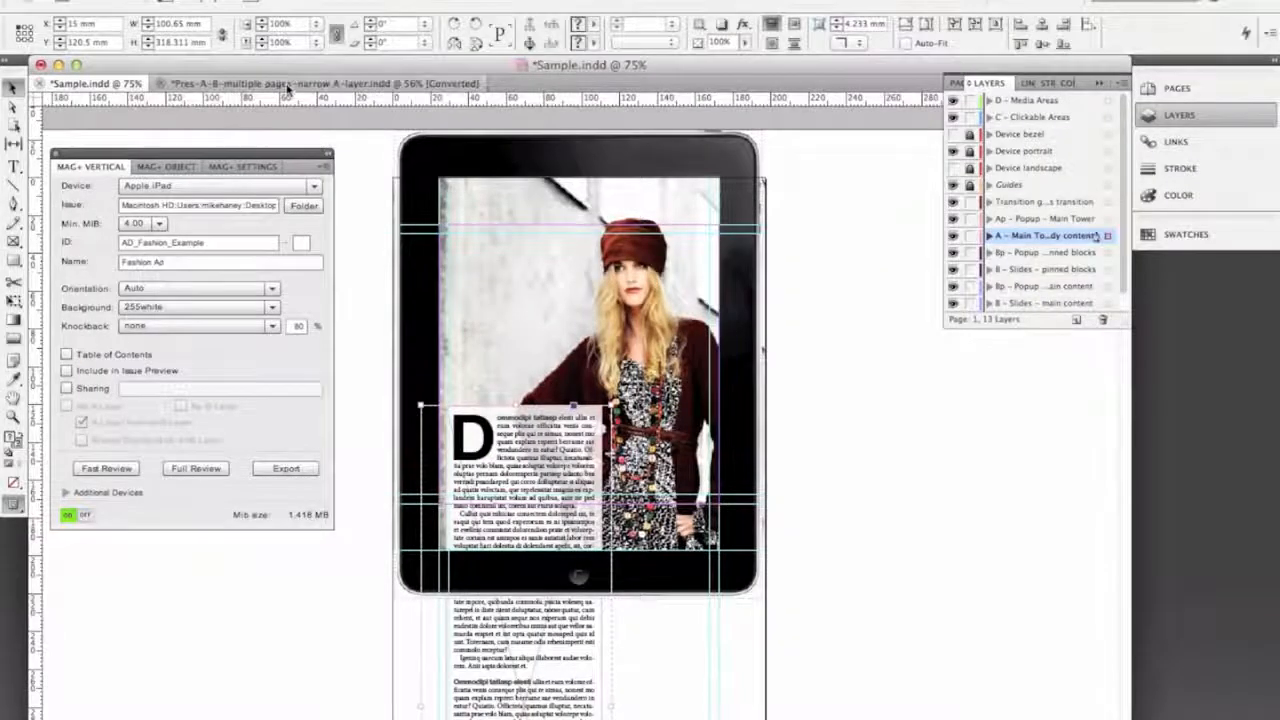
Copy the sample layout's headline block and small caption onto Sample's B - Slides main content layer, placing them over the photo's left side
{"action": "left_click", "coordinate": [288, 84]}
{"action": "scroll", "coordinate": [578, 428], "scroll_direction": "up", "scroll_amount": 5}
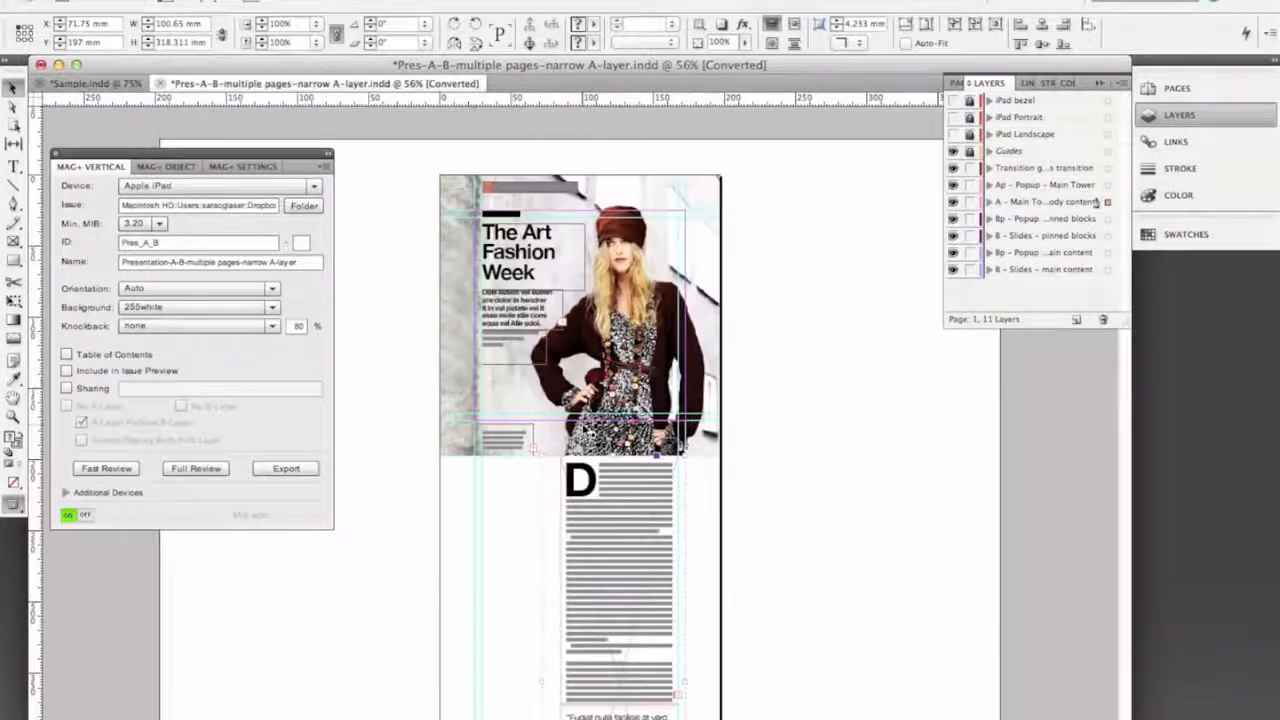
{"action": "left_click", "coordinate": [520, 425]}
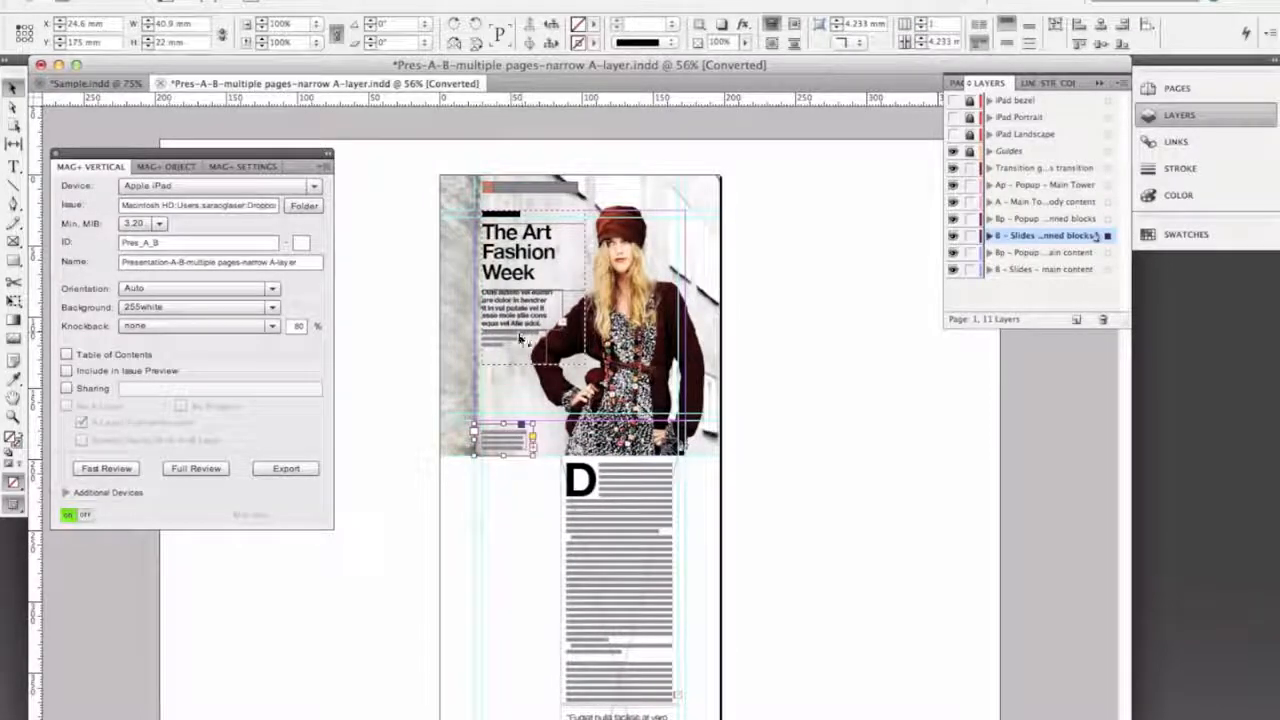
{"action": "left_click", "coordinate": [519, 341]}
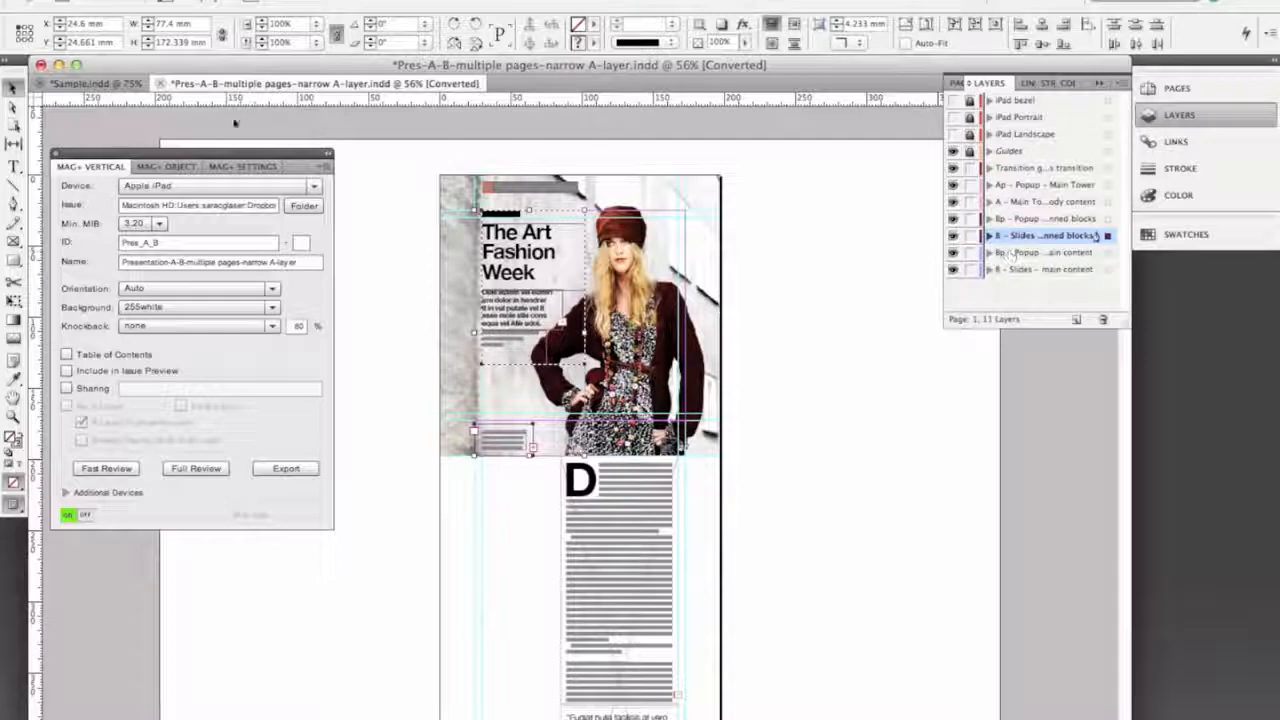
{"action": "left_click", "coordinate": [100, 84]}
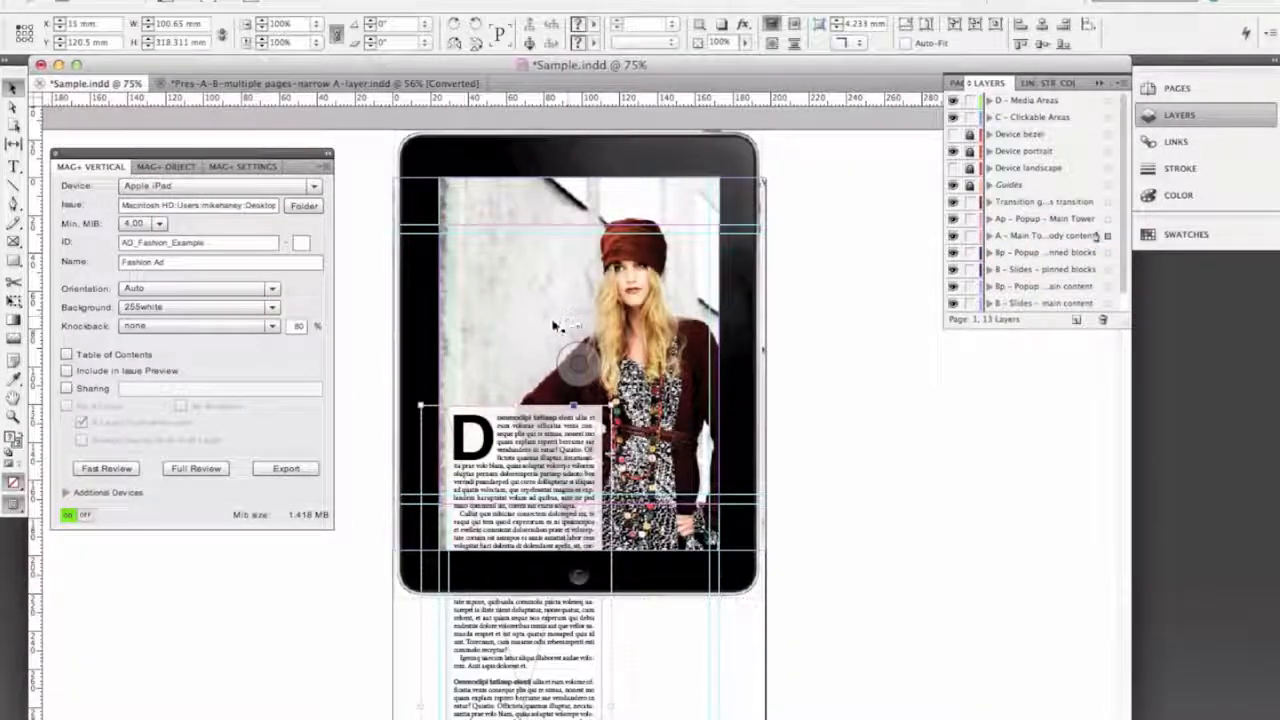
{"action": "left_click_drag", "start_coordinate": [509, 449], "coordinate": [524, 459]}
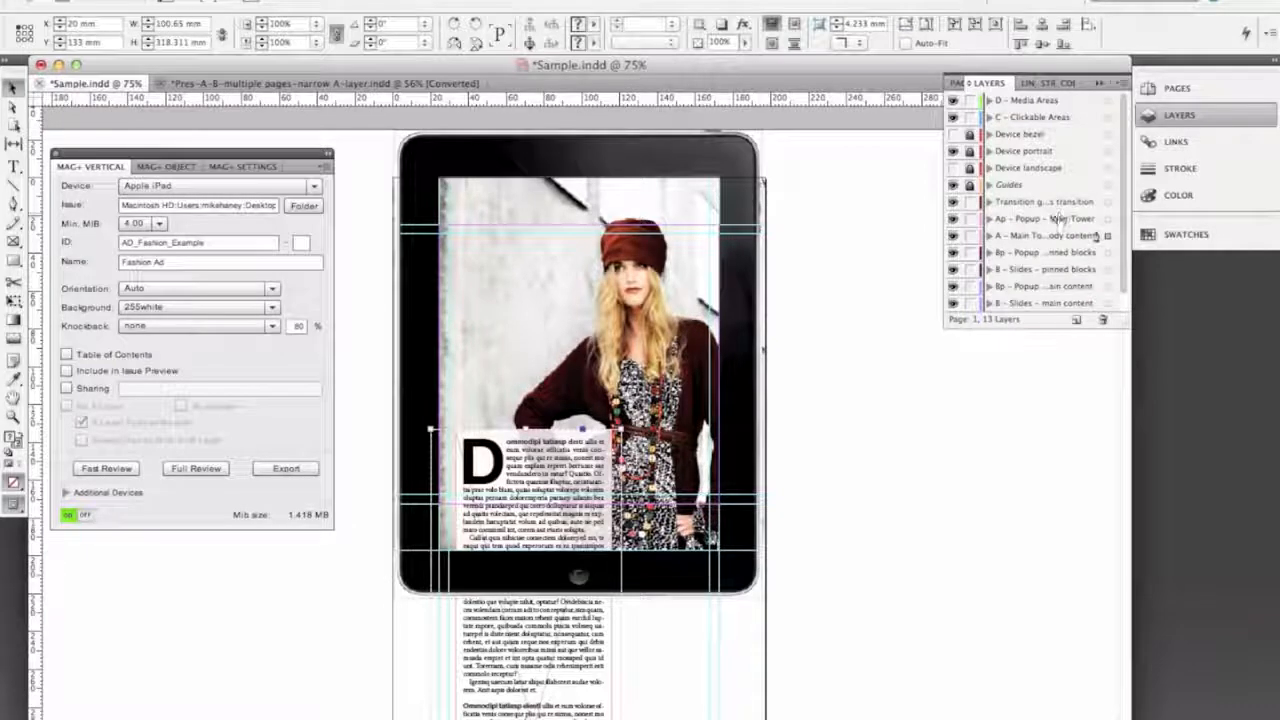
{"action": "left_click", "coordinate": [1040, 303]}
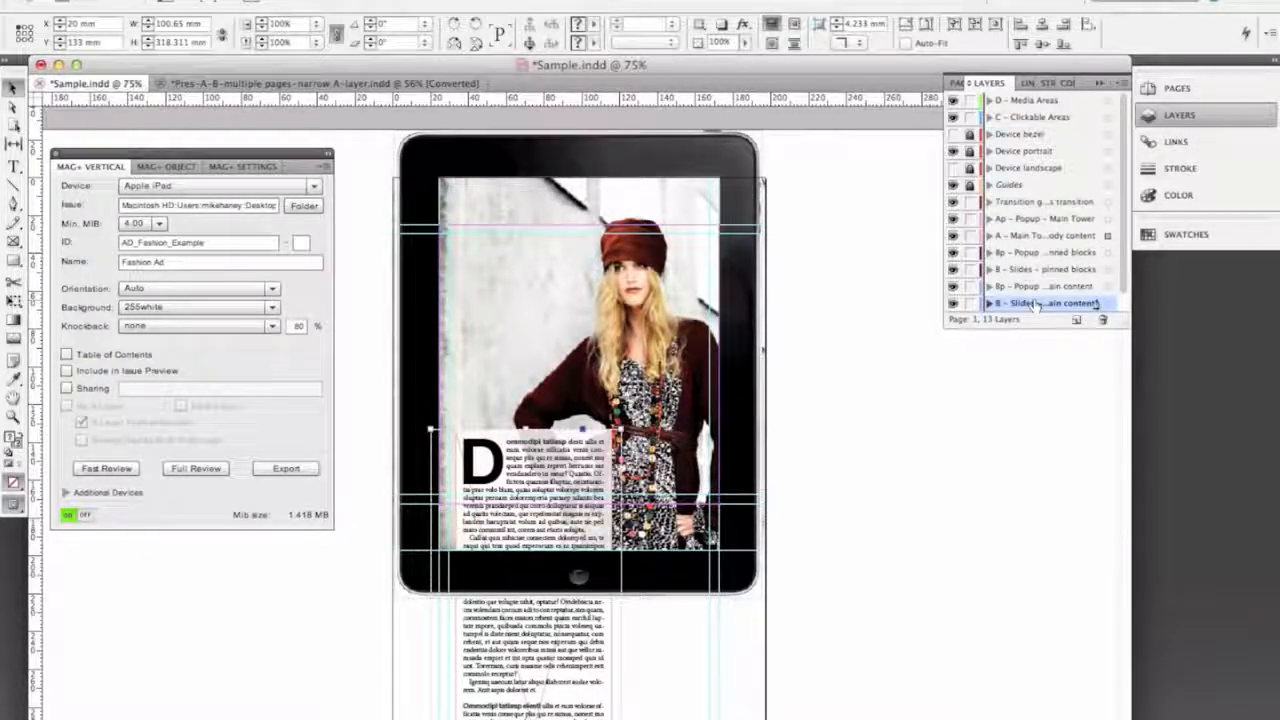
{"action": "key", "text": "super+v"}
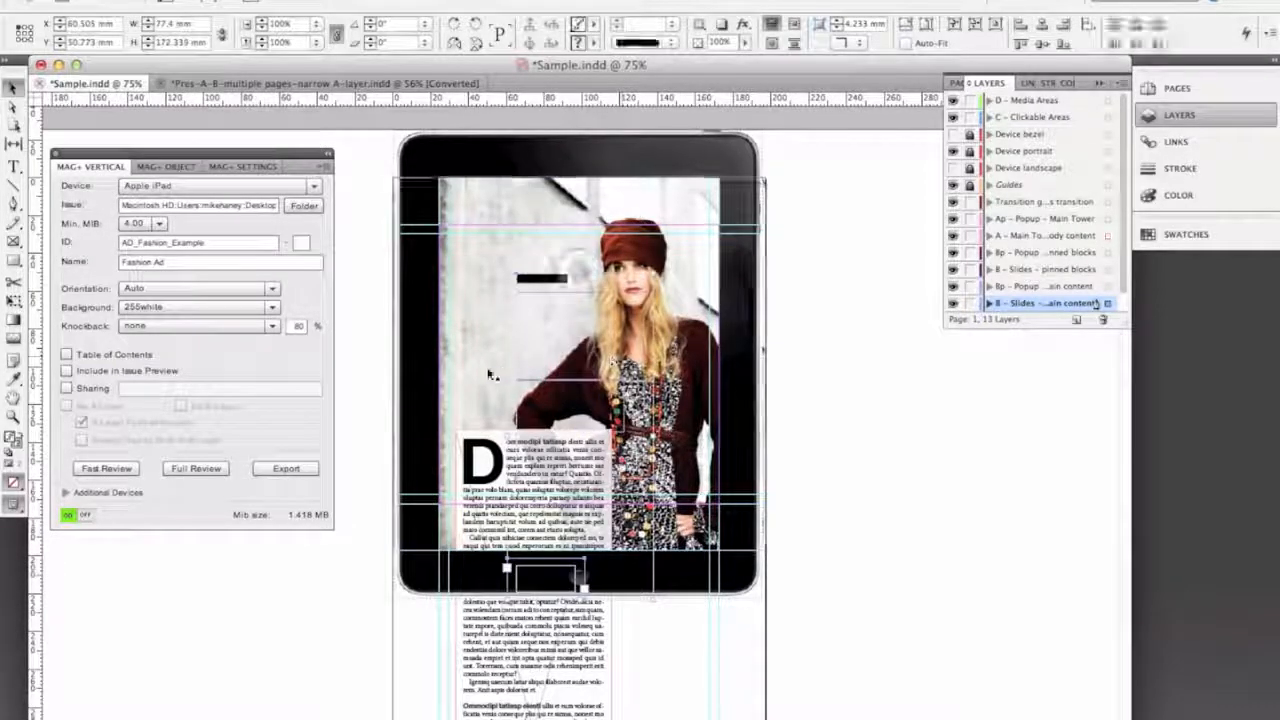
{"action": "left_click_drag", "start_coordinate": [563, 348], "coordinate": [494, 264]}
Place the small caption under the headline at X 24.6, Y 105 mm, and the body text tower at X 16.5, Y 136 mm
{"action": "left_click_drag", "start_coordinate": [567, 473], "coordinate": [627, 473]}
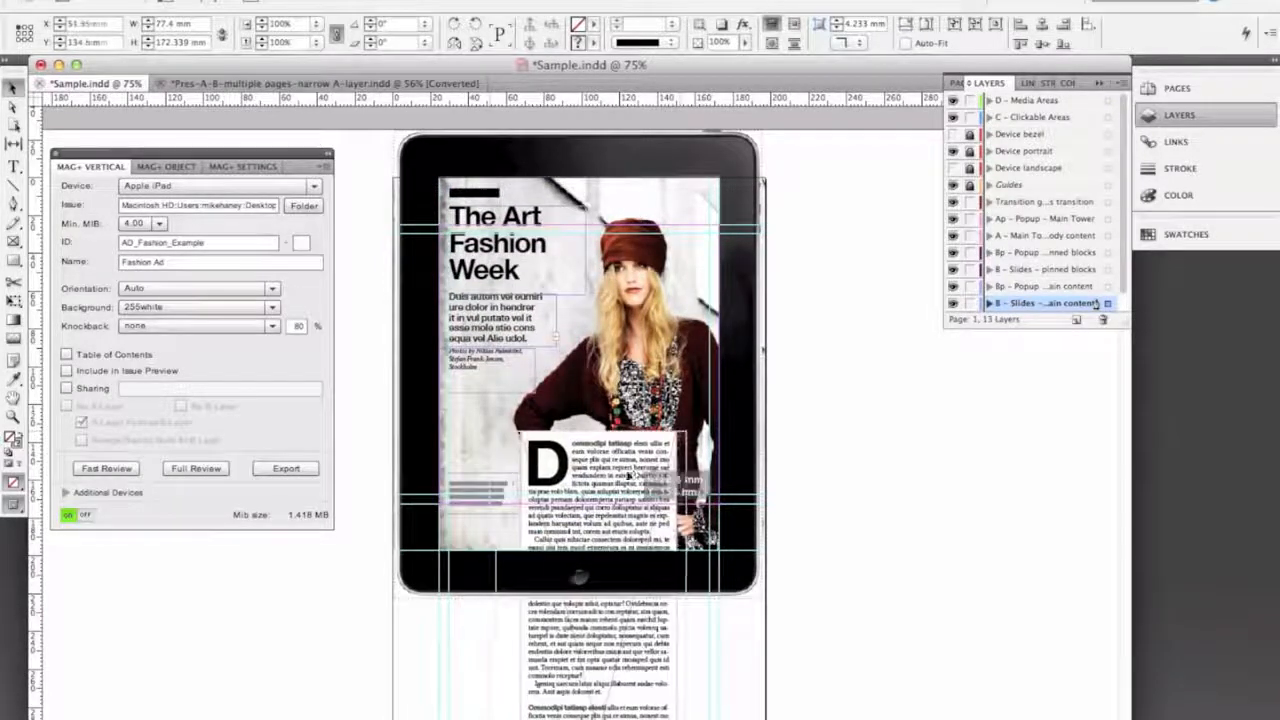
{"action": "left_click", "coordinate": [472, 491]}
{"action": "left_click_drag", "start_coordinate": [472, 489], "coordinate": [474, 393]}
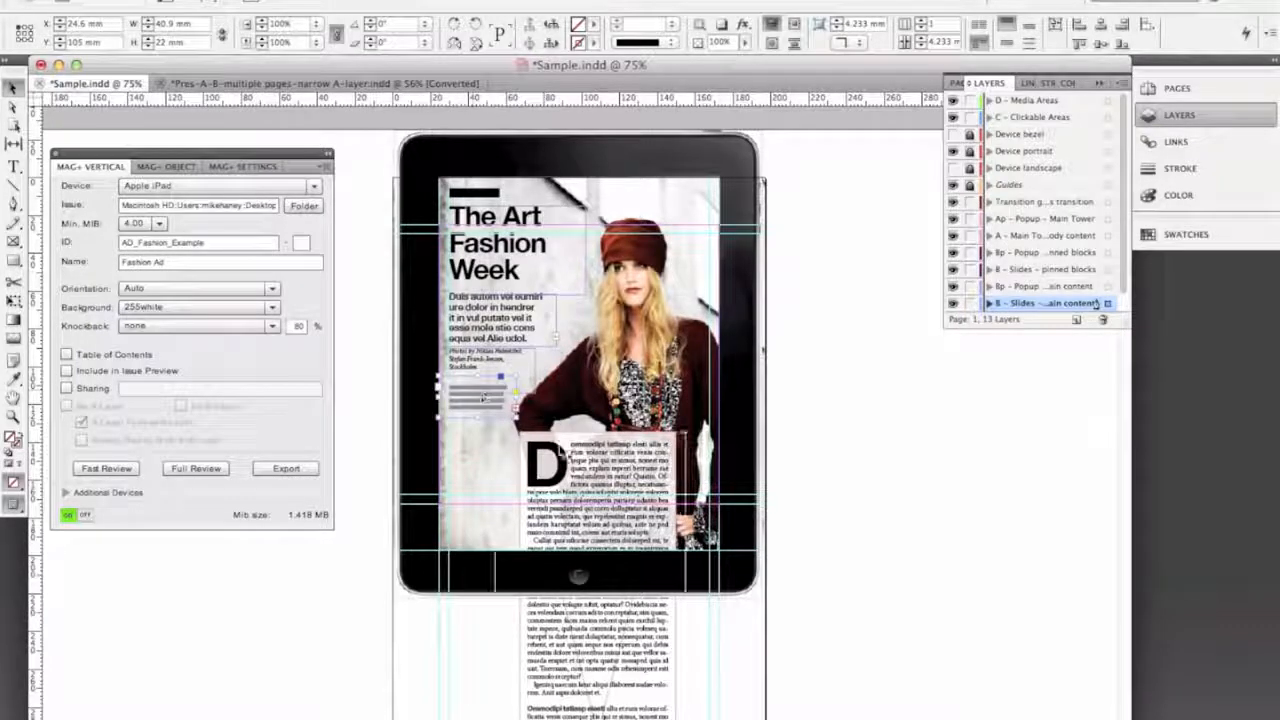
{"action": "left_click_drag", "start_coordinate": [594, 462], "coordinate": [521, 464]}
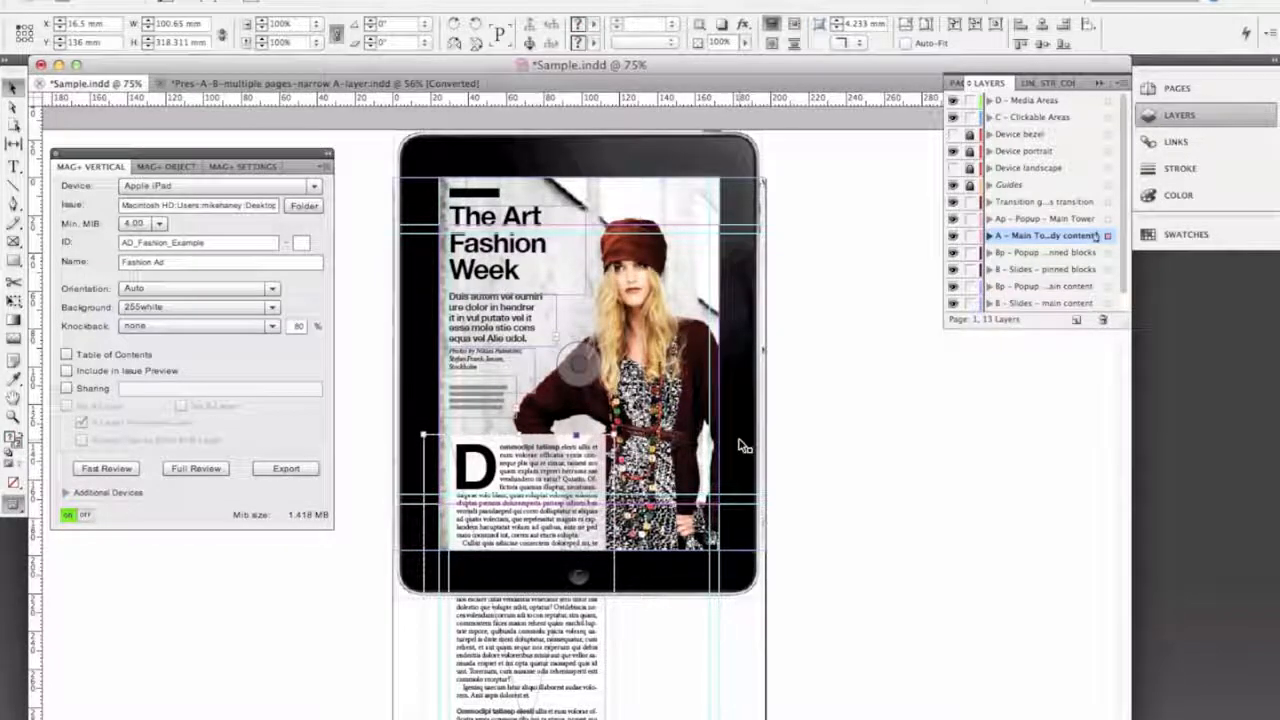
Run a Fast Review of the layout with the headline block and open it on the mirrored iPad
{"action": "left_click", "coordinate": [110, 470]}
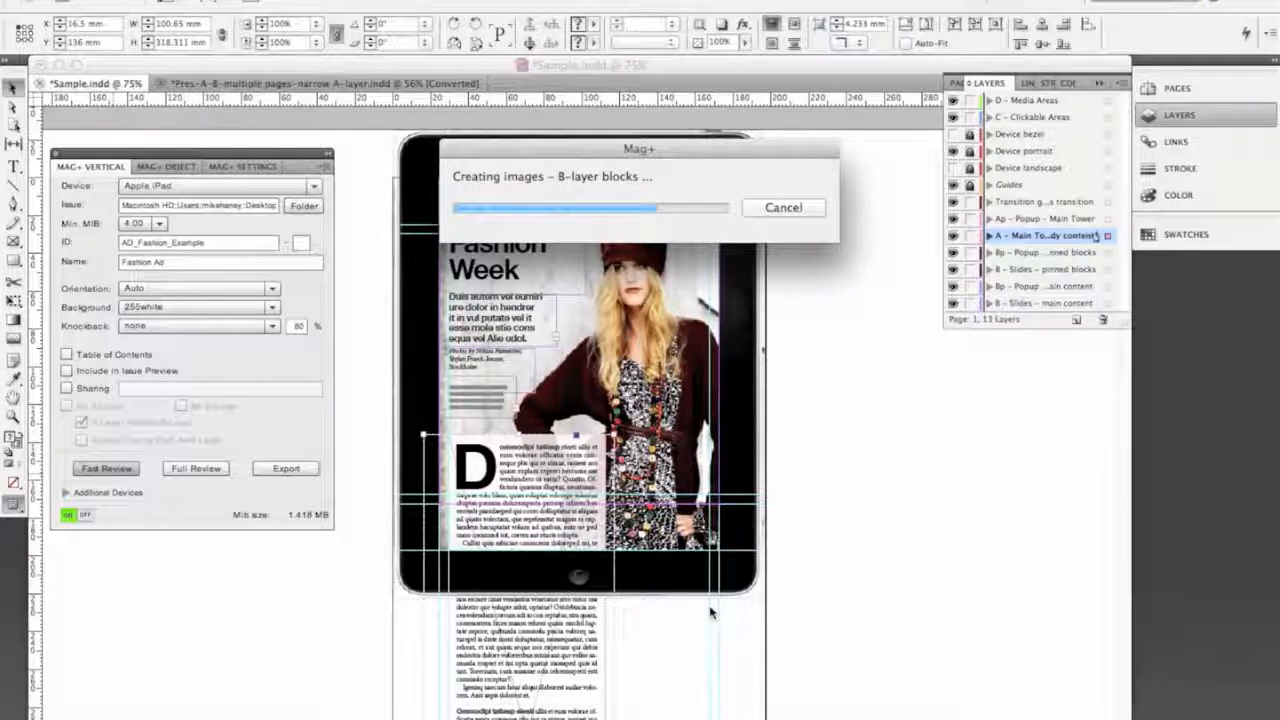
{"action": "mouse_move", "coordinate": [708, 715]}
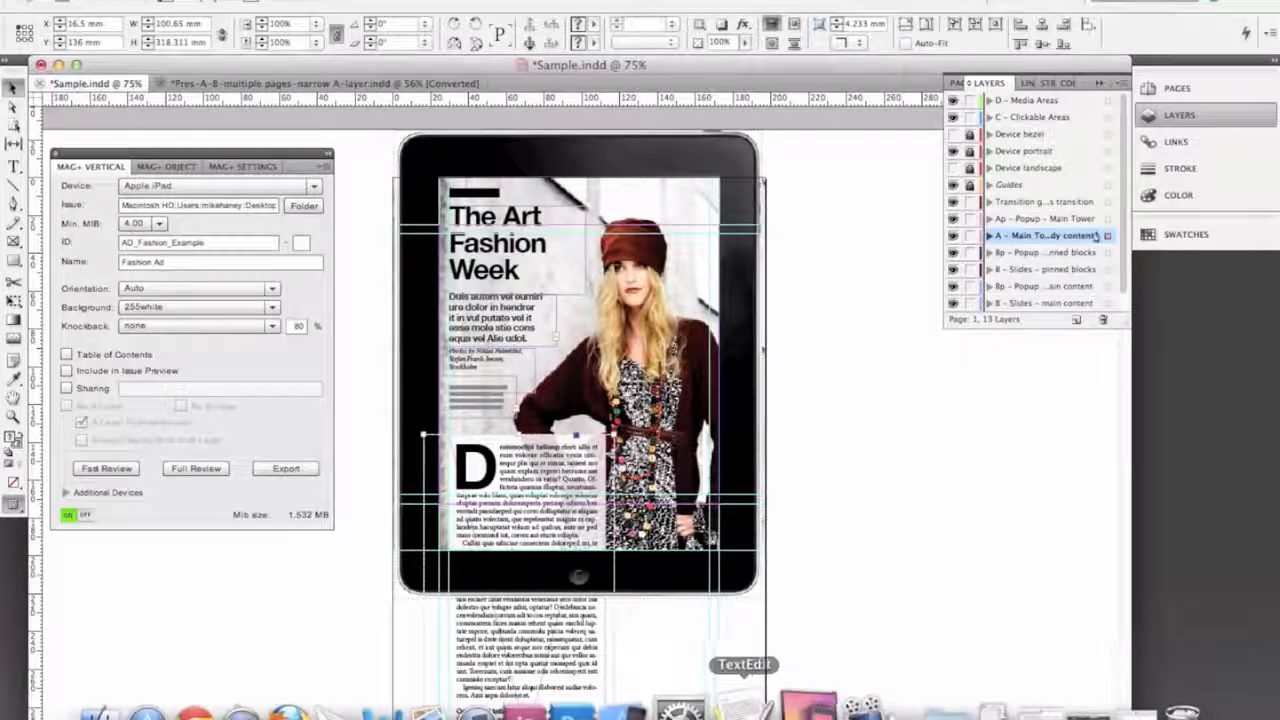
{"action": "left_click", "coordinate": [797, 712]}
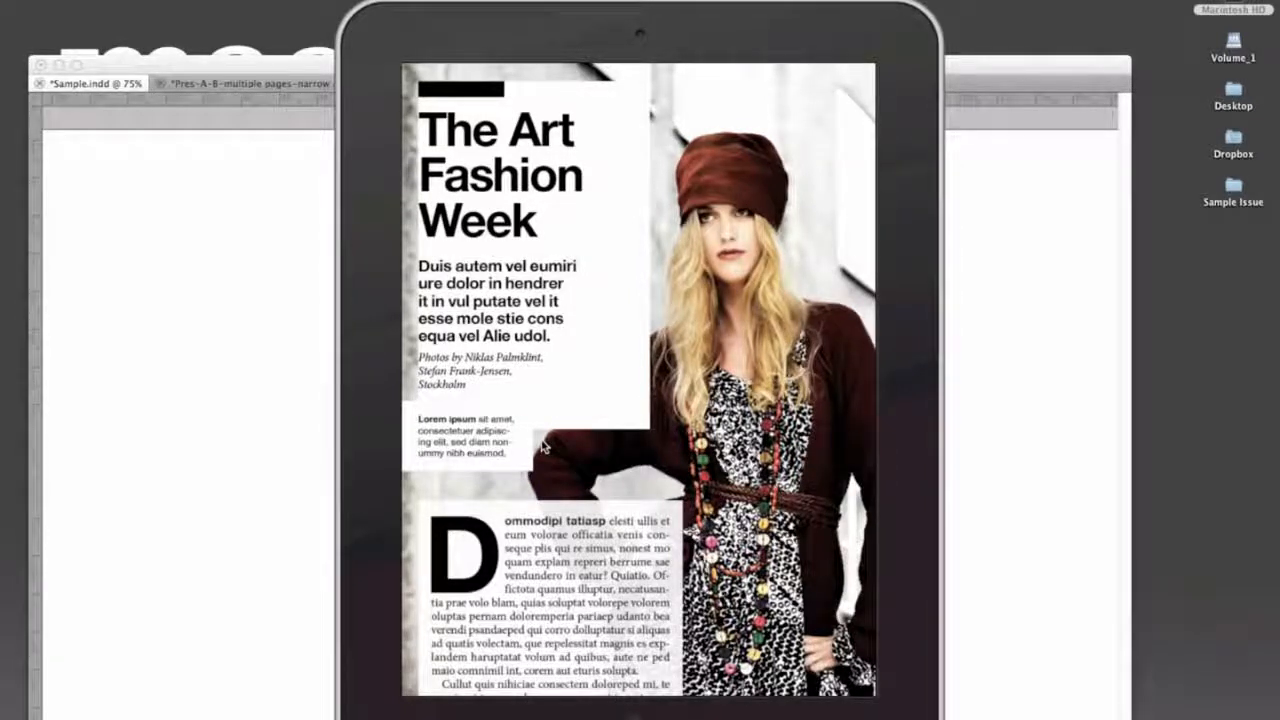
Examine how the body text tower scrolls over the headline block and photo in the iPad review
{"action": "scroll", "coordinate": [543, 446], "scroll_direction": "down", "scroll_amount": 10}
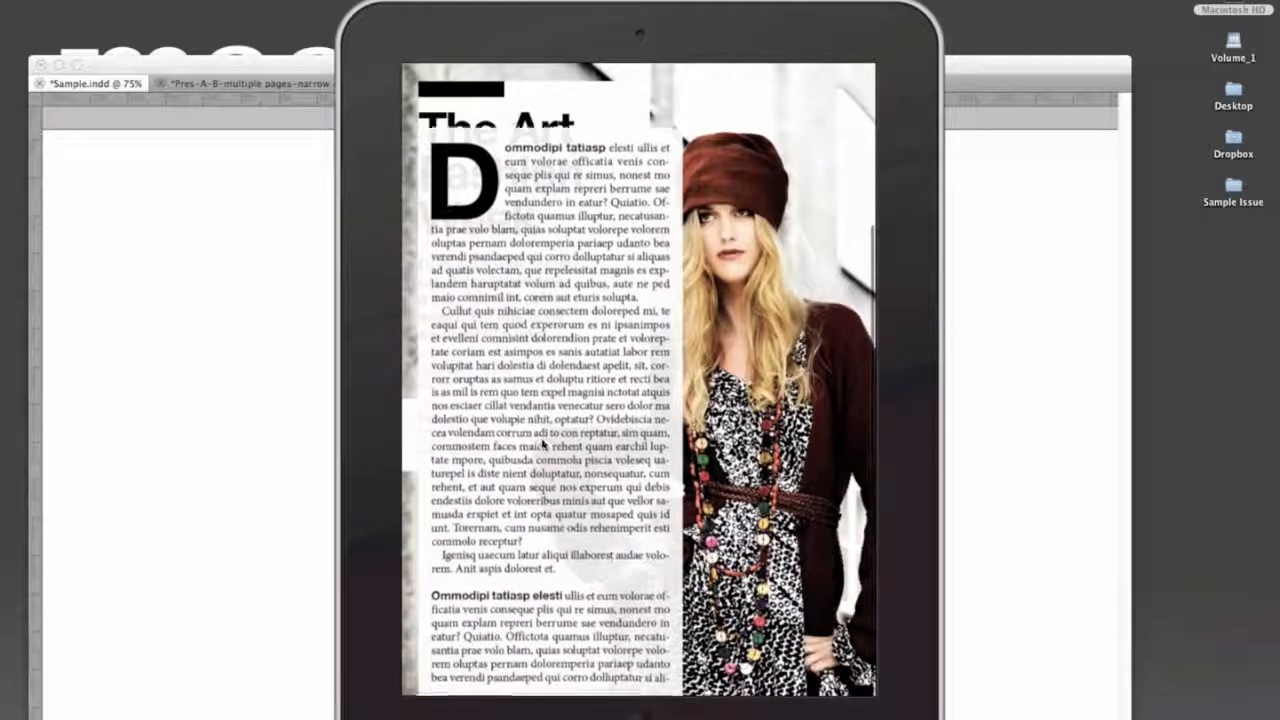
{"action": "scroll", "coordinate": [543, 446], "scroll_direction": "down", "scroll_amount": 3}
{"action": "scroll", "coordinate": [543, 446], "scroll_direction": "up", "scroll_amount": 5}
{"action": "scroll", "coordinate": [543, 446], "scroll_direction": "down", "scroll_amount": 2}
{"action": "scroll", "coordinate": [543, 446], "scroll_direction": "up", "scroll_amount": 2}
{"action": "scroll", "coordinate": [543, 446], "scroll_direction": "down", "scroll_amount": 2}
{"action": "scroll", "coordinate": [543, 446], "scroll_direction": "up", "scroll_amount": 2}
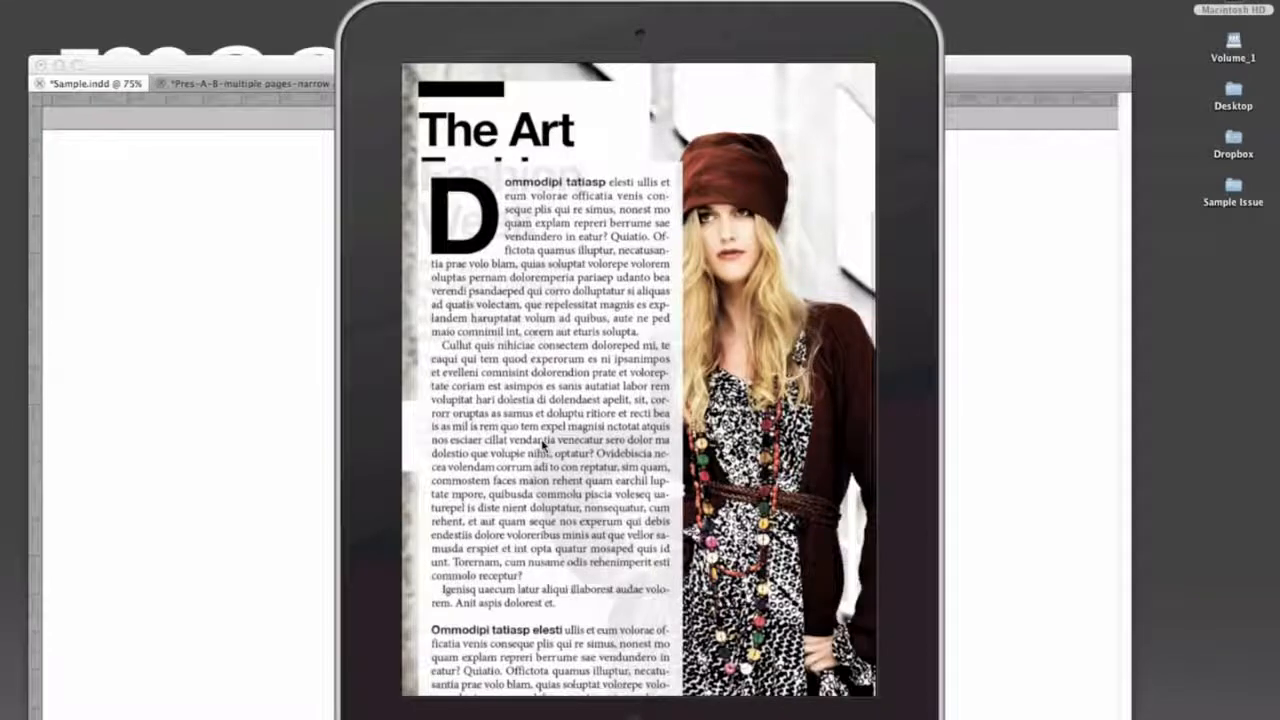
{"action": "left_click", "coordinate": [280, 487]}
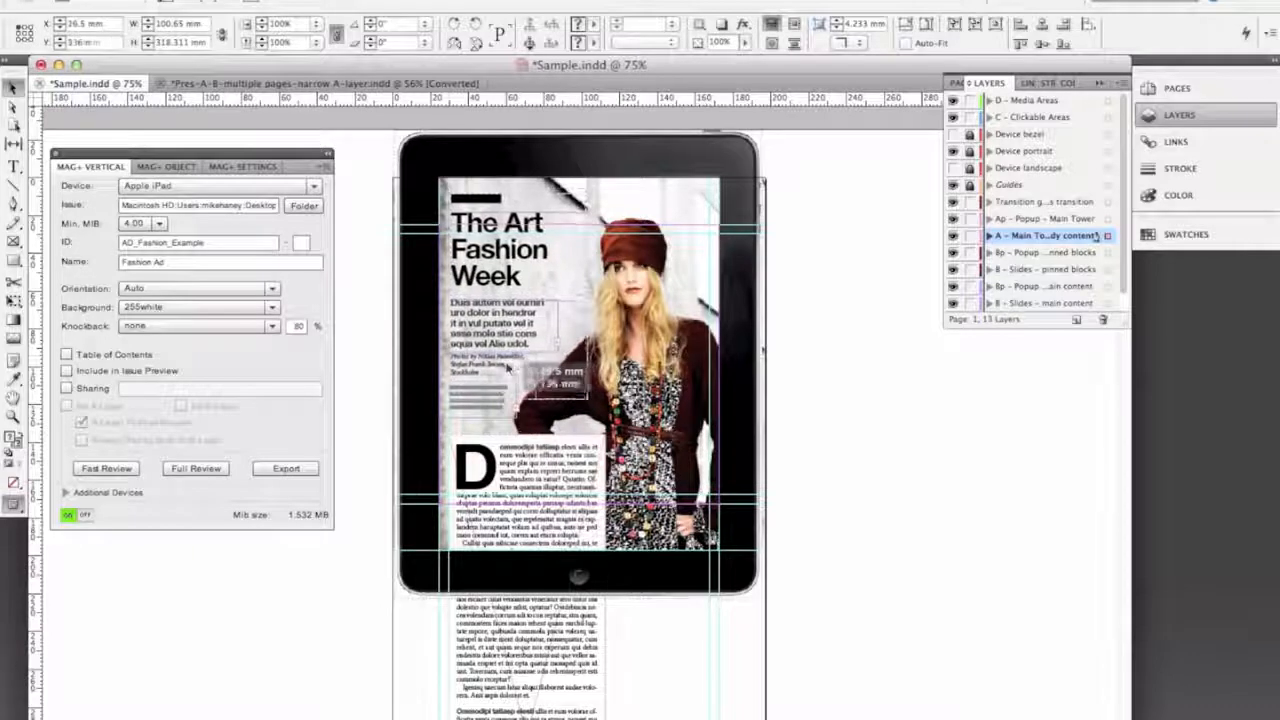
Position the headline block at X 29.6, Y 5 mm, then rerun the Fast Review and compare the headline and caption backgrounds on the iPad
{"action": "left_click", "coordinate": [599, 364]}
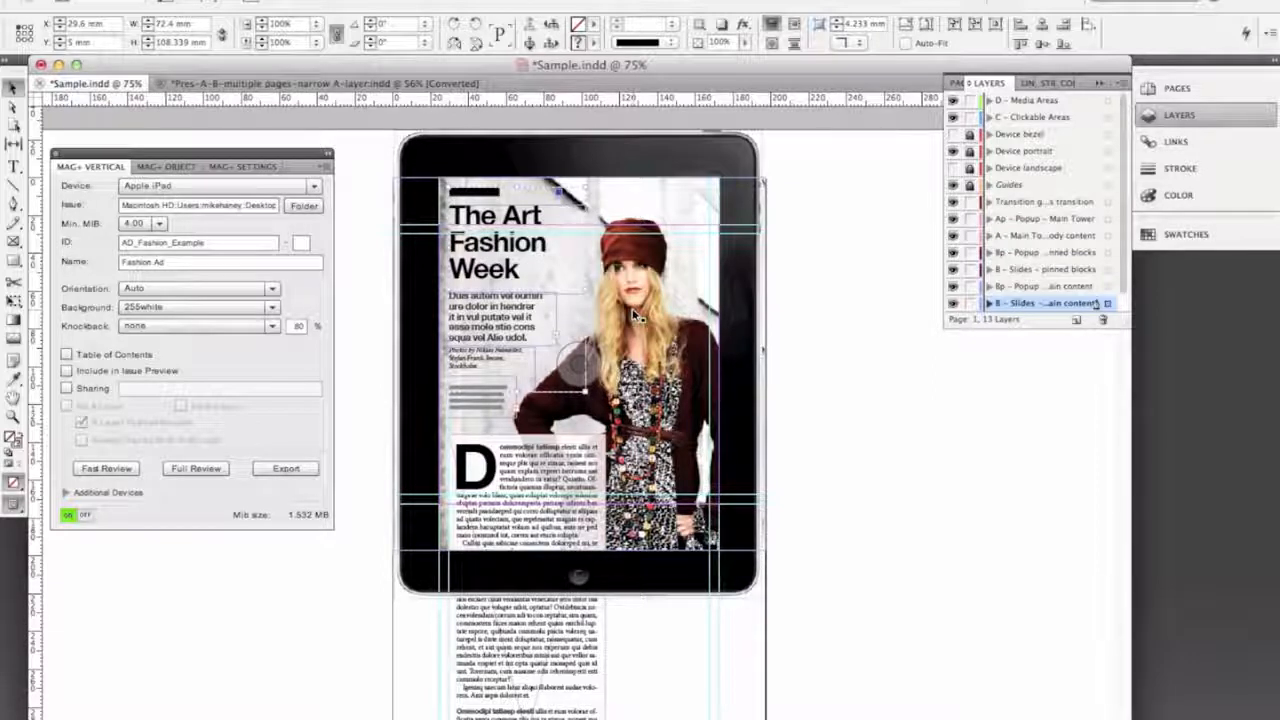
{"action": "left_click", "coordinate": [632, 310]}
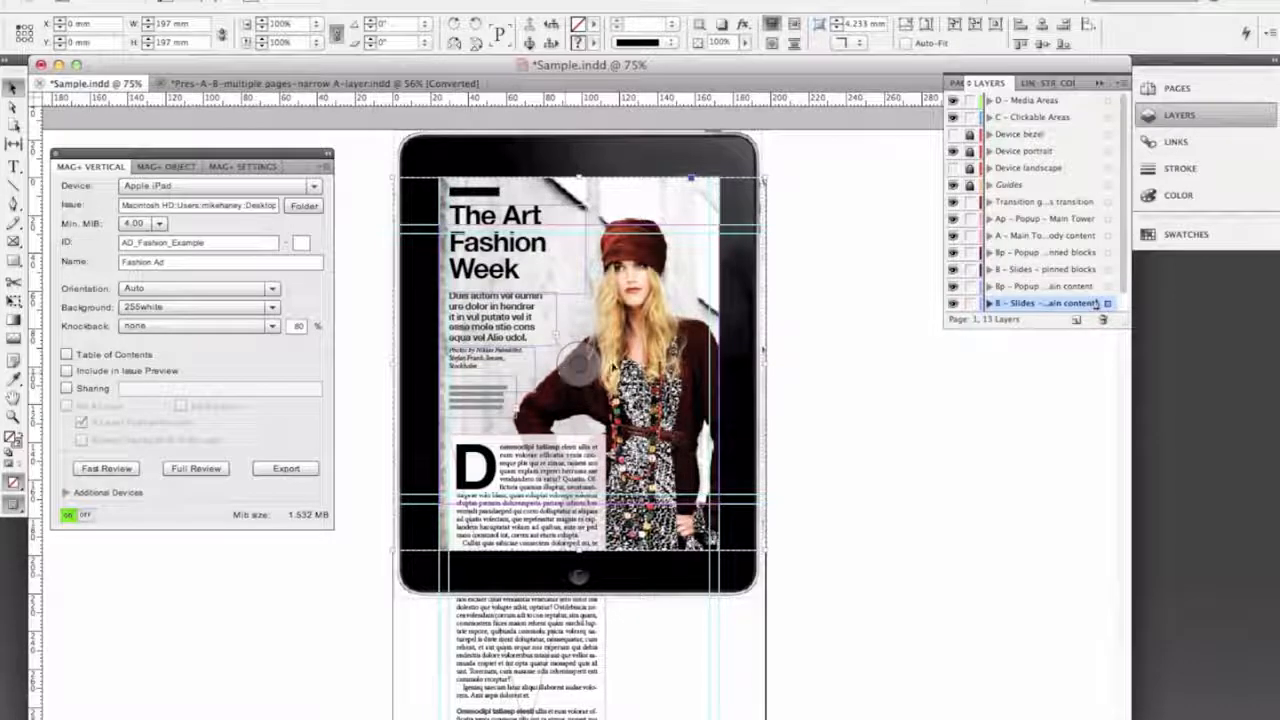
{"action": "left_click", "coordinate": [106, 468]}
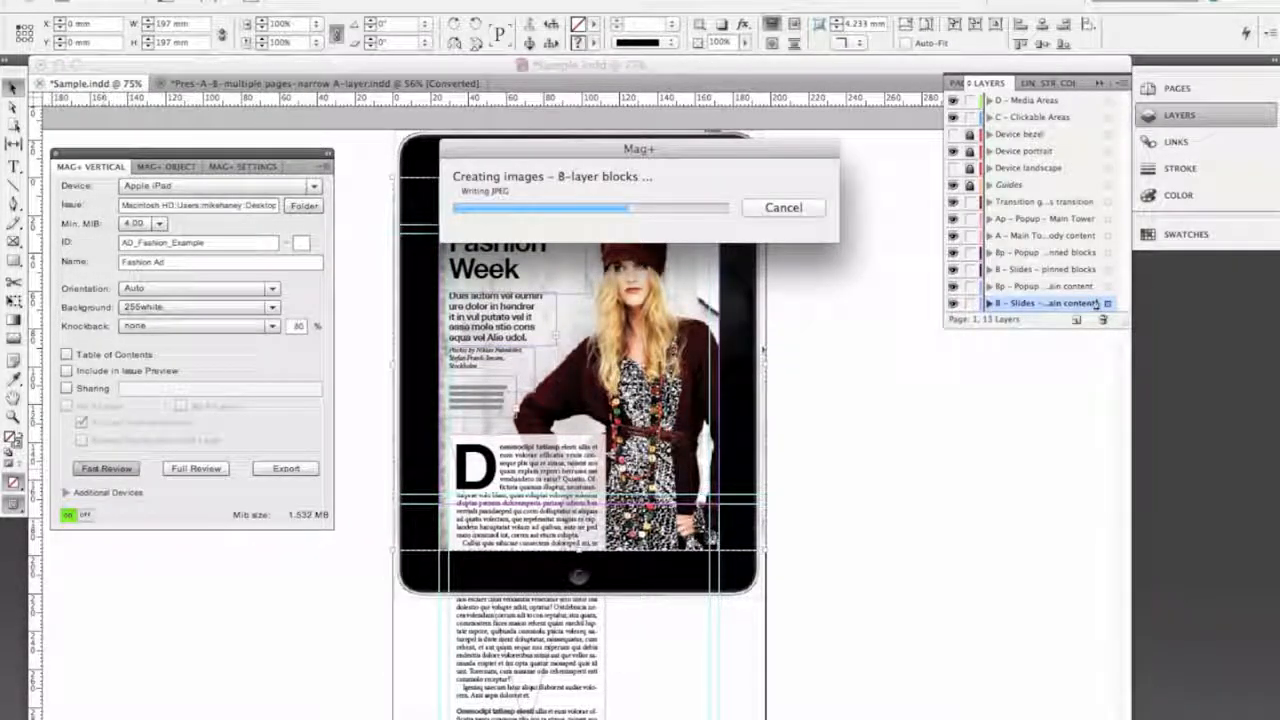
{"action": "mouse_move", "coordinate": [640, 710]}
{"action": "left_click", "coordinate": [797, 703]}
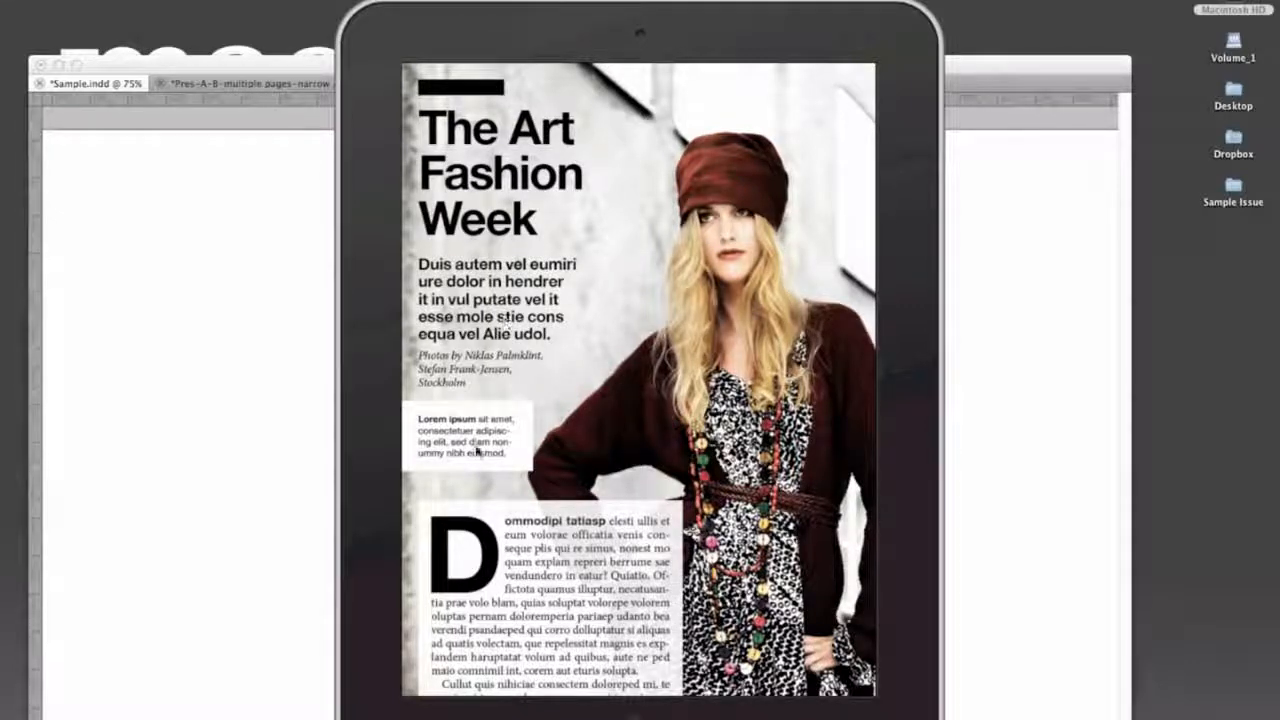
{"action": "left_click", "coordinate": [282, 450]}
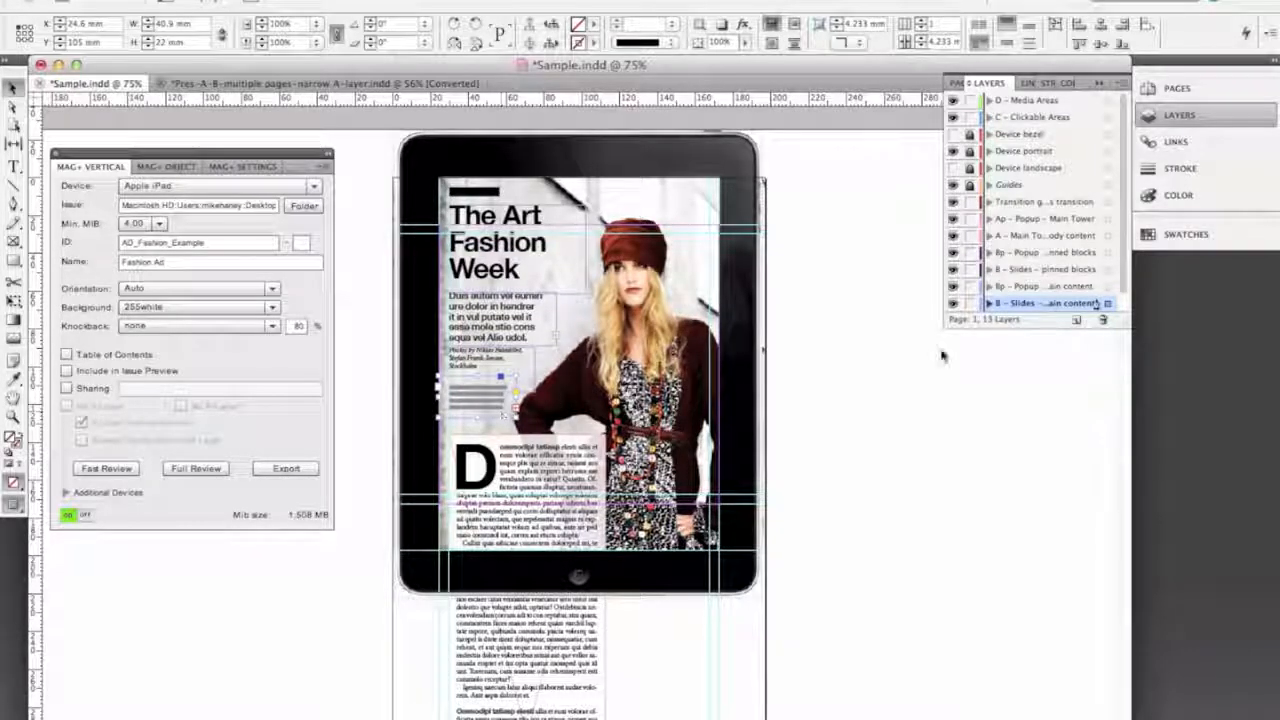
Move the small caption to the B - Slides pinned blocks layer at X 24.6, Y 148 mm, and the text tower to X 71.75, Y 178 mm
{"action": "left_click", "coordinate": [1107, 269]}
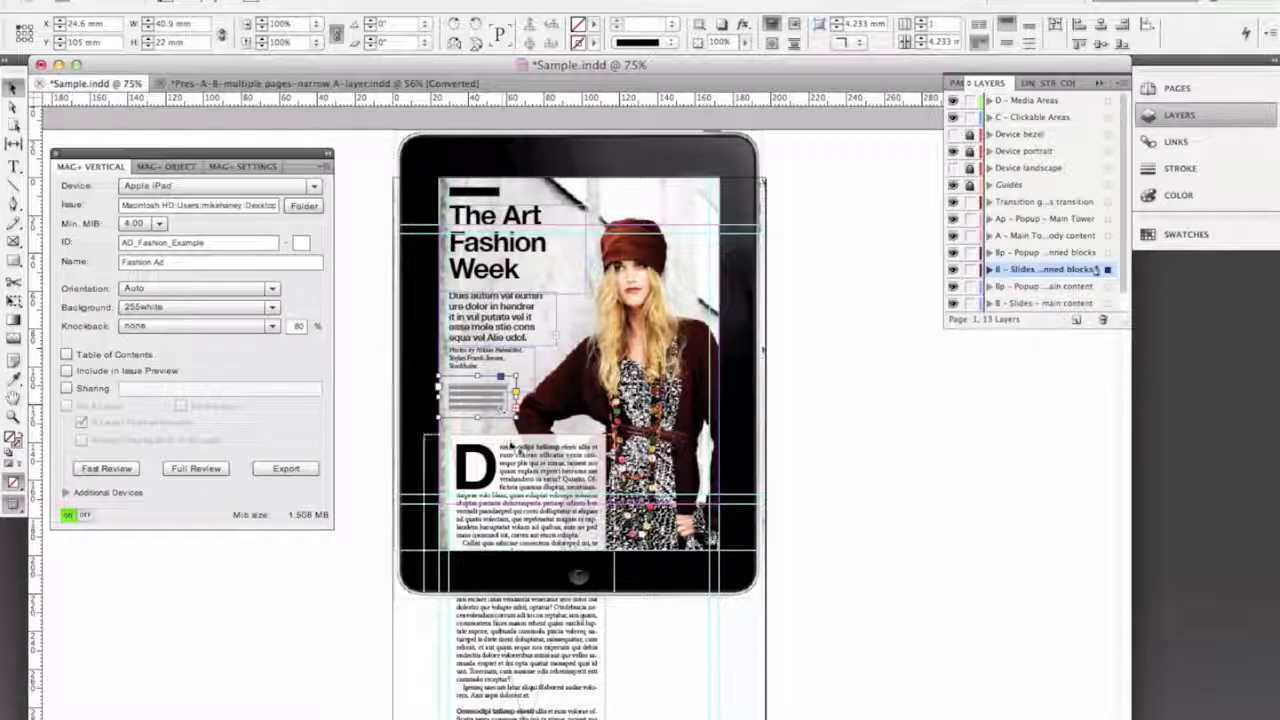
{"action": "left_click_drag", "start_coordinate": [514, 450], "coordinate": [618, 449]}
{"action": "left_click_drag", "start_coordinate": [499, 411], "coordinate": [493, 490]}
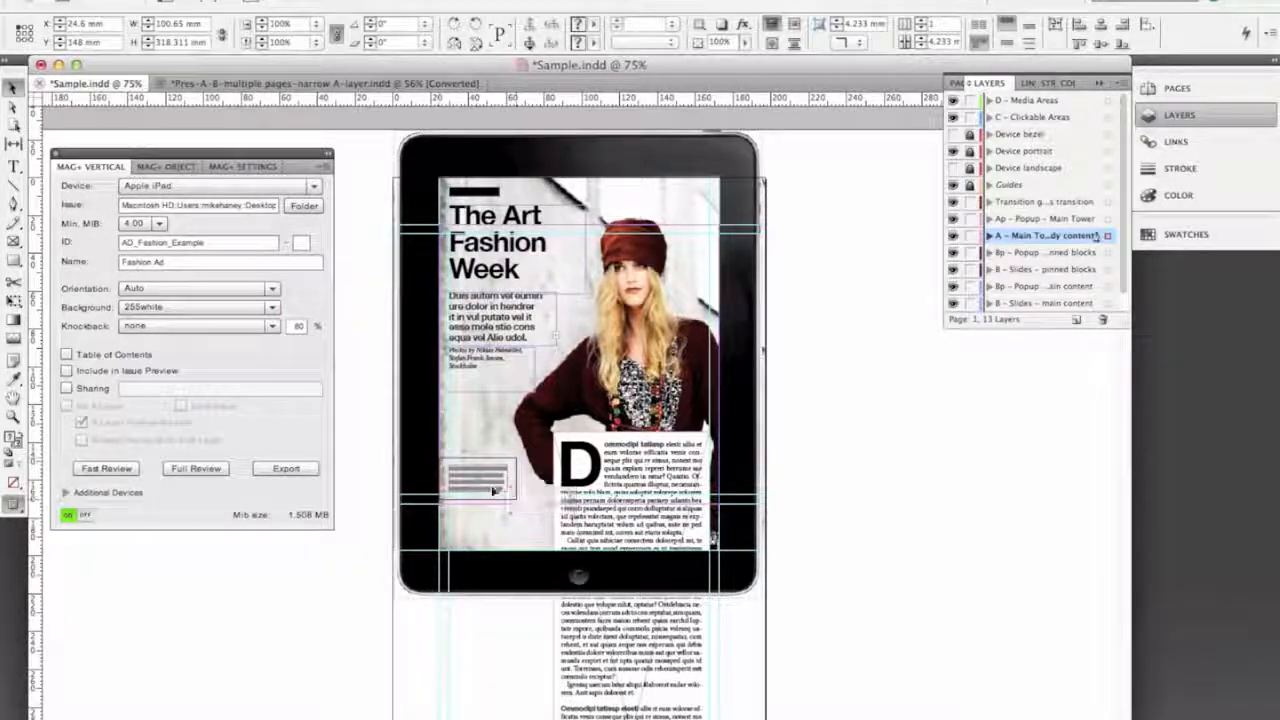
{"action": "left_click", "coordinate": [493, 490]}
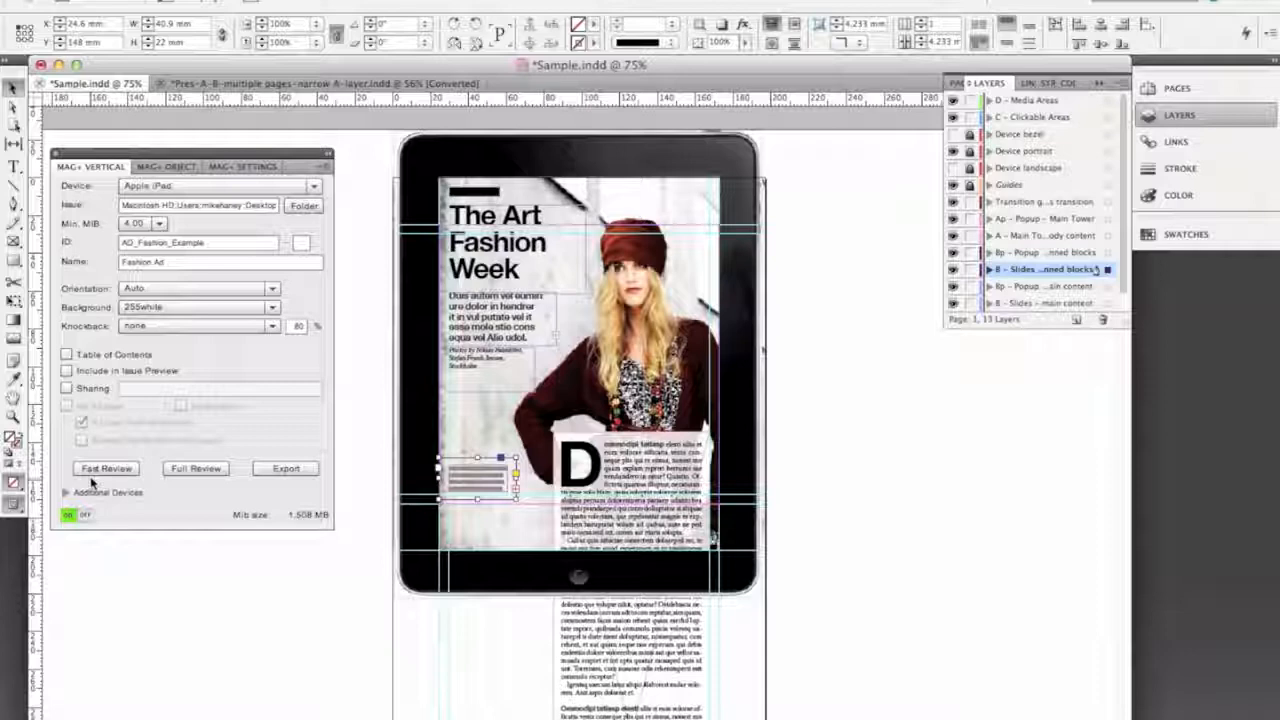
{"action": "left_click_drag", "start_coordinate": [640, 454], "coordinate": [638, 541]}
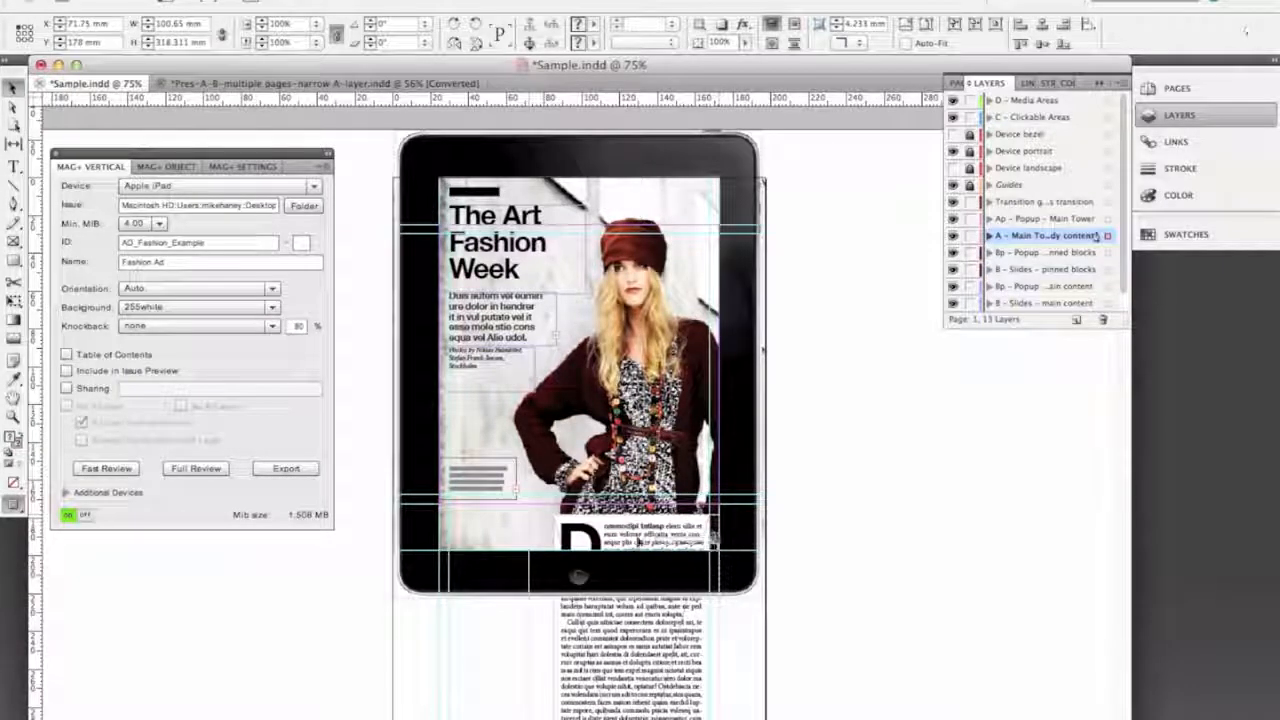
Run a Fast Review of the rearranged layout and check the caption and text tower on the mirrored iPad
{"action": "left_click", "coordinate": [106, 468]}
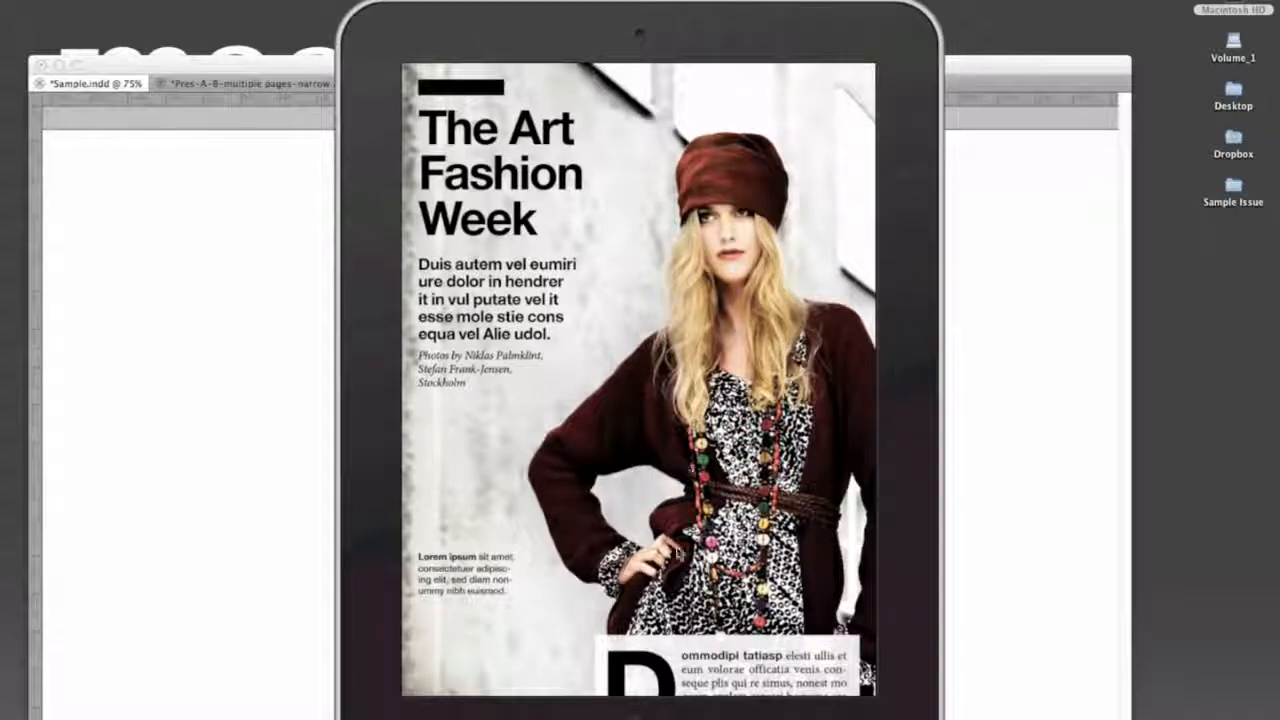
{"action": "left_click_drag", "start_coordinate": [726, 650], "coordinate": [706, 634]}
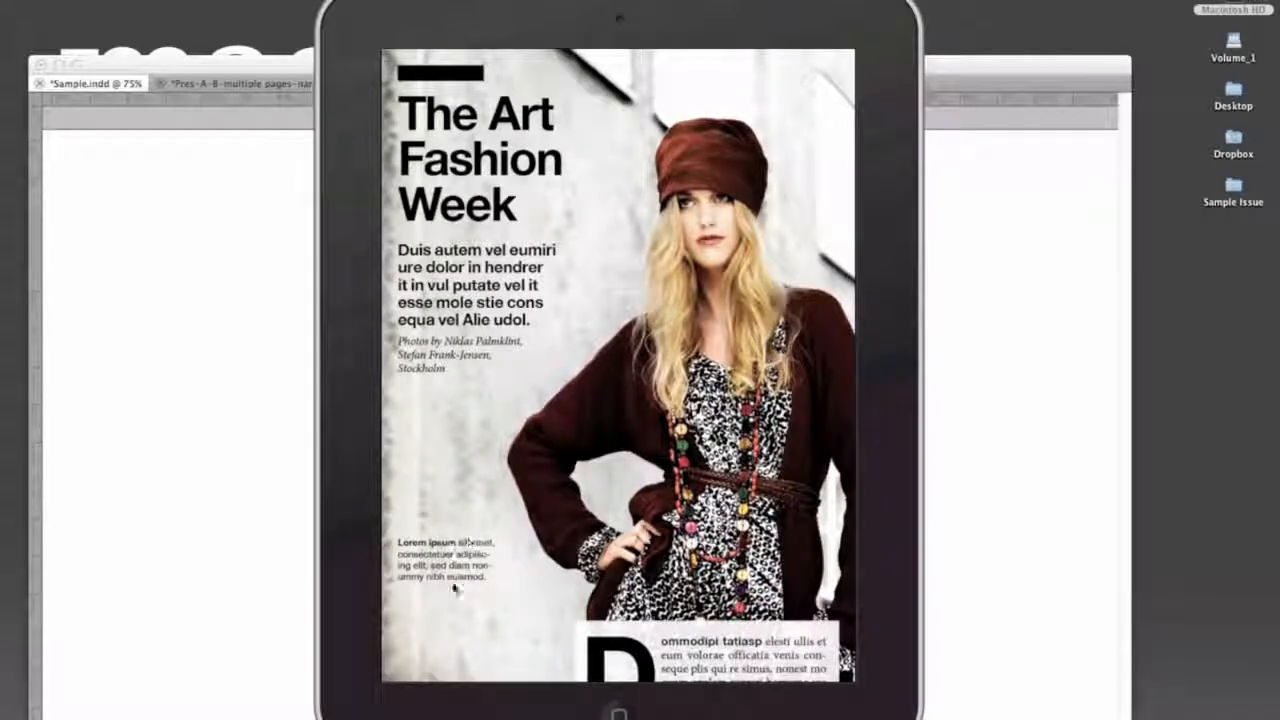
{"action": "left_click", "coordinate": [268, 542]}
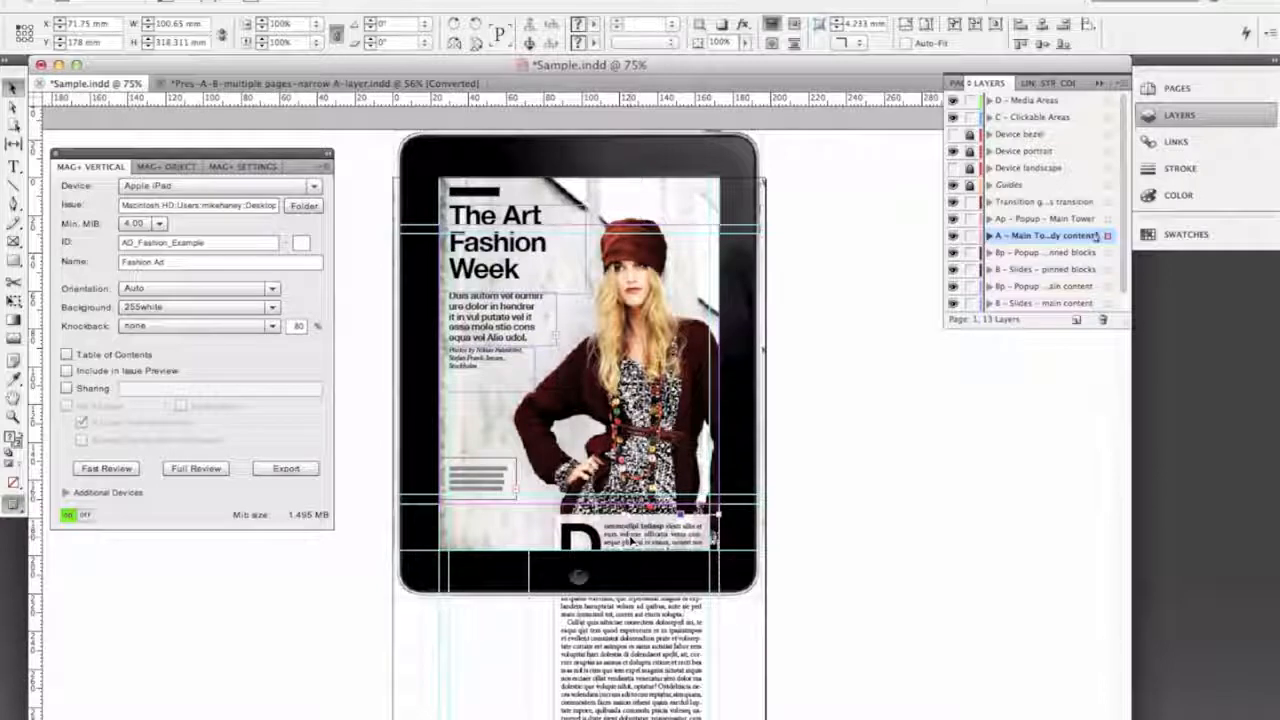
{"action": "left_click", "coordinate": [578, 362]}
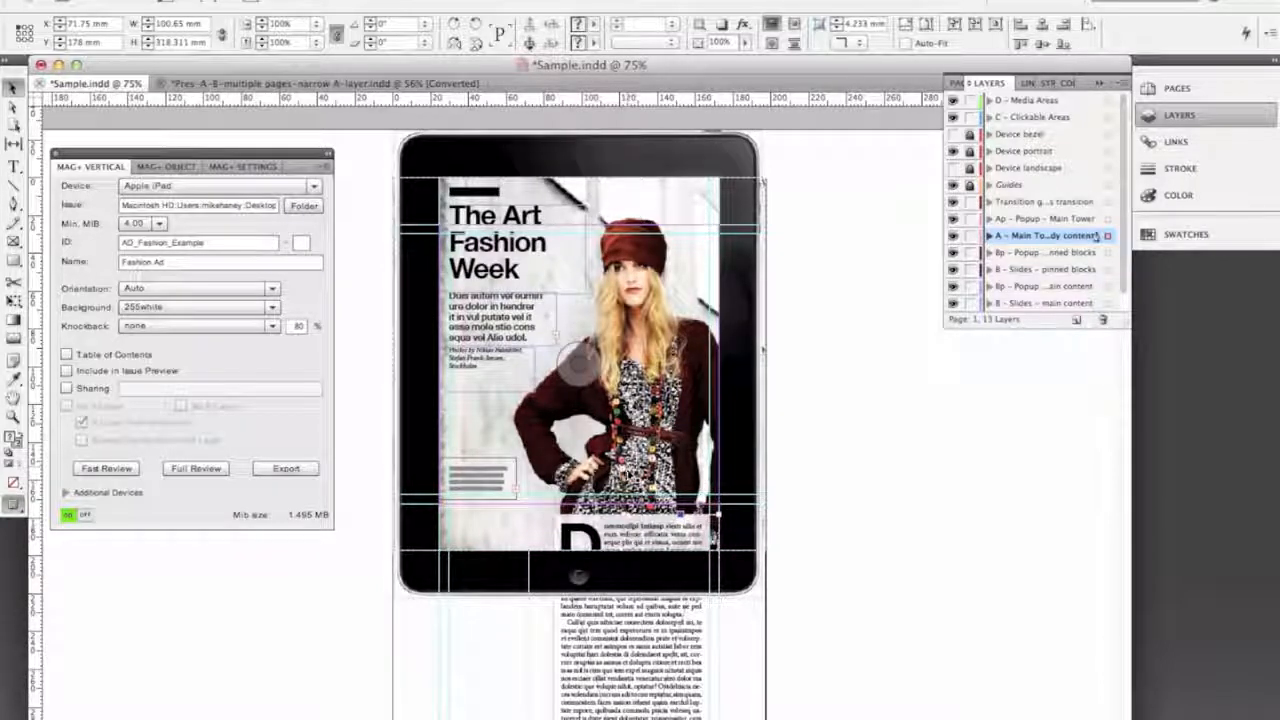